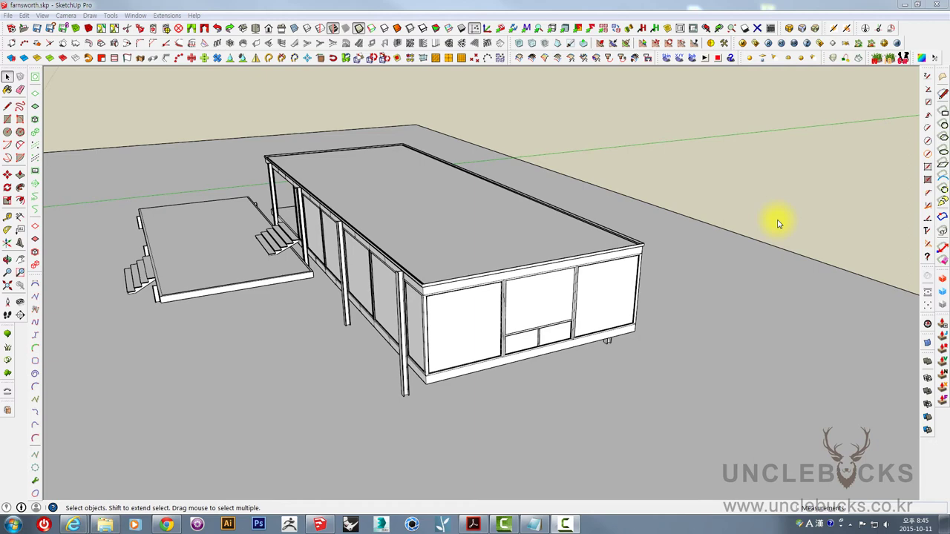
Orbit and zoom around the Farnsworth House model to inspect it
middle_click_drag(778, 224, 747, 192)
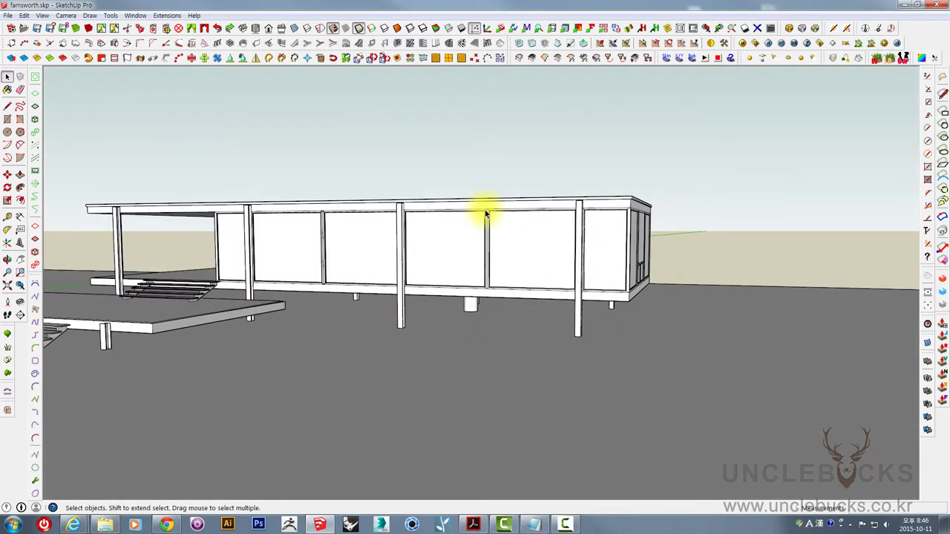
mouse_move(483, 208)
middle_mouse_down()
mouse_move(572, 271)
mouse_move(424, 265)
mouse_move(528, 269)
mouse_move(475, 265)
mouse_move(533, 258)
mouse_move(449, 244)
mouse_move(515, 354)
mouse_move(602, 333)
mouse_move(604, 280)
middle_mouse_up()
scroll(520, 357, "down", 3)
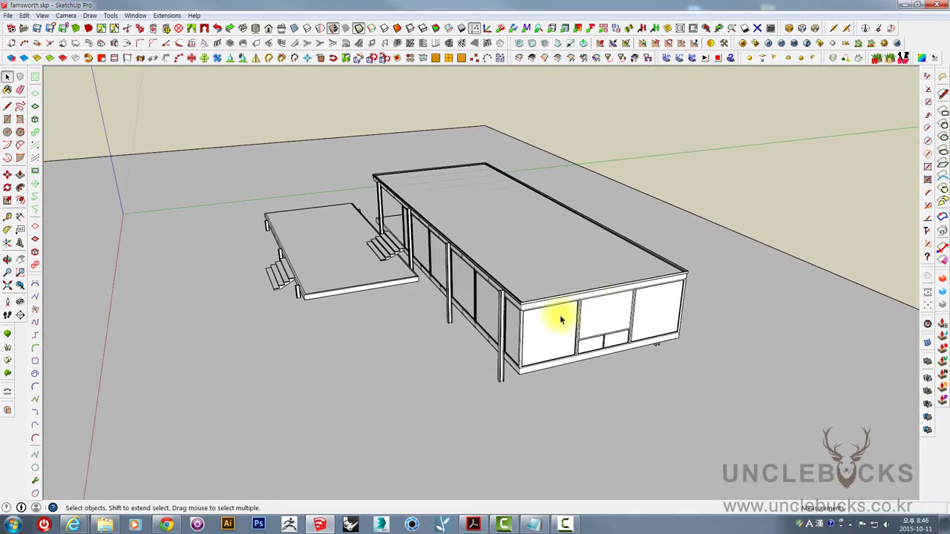
mouse_move(559, 315)
middle_mouse_down()
mouse_move(526, 250)
mouse_move(515, 259)
mouse_move(437, 246)
mouse_move(329, 206)
mouse_move(388, 271)
mouse_move(512, 361)
middle_mouse_up()
scroll(551, 289, "up", 2)
scroll(552, 290, "down", 2)
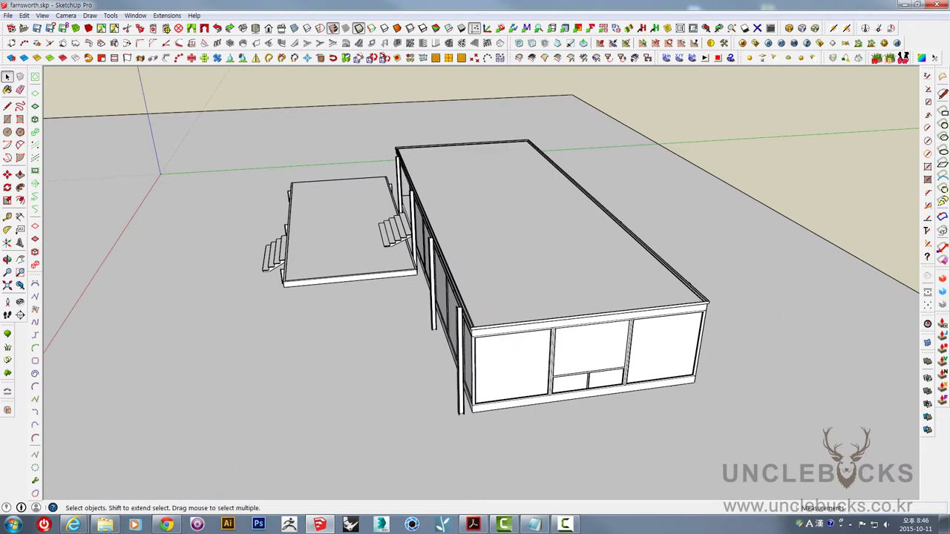
Bring the cafe web page forward and open its SketchUp board
left_click(903, 57)
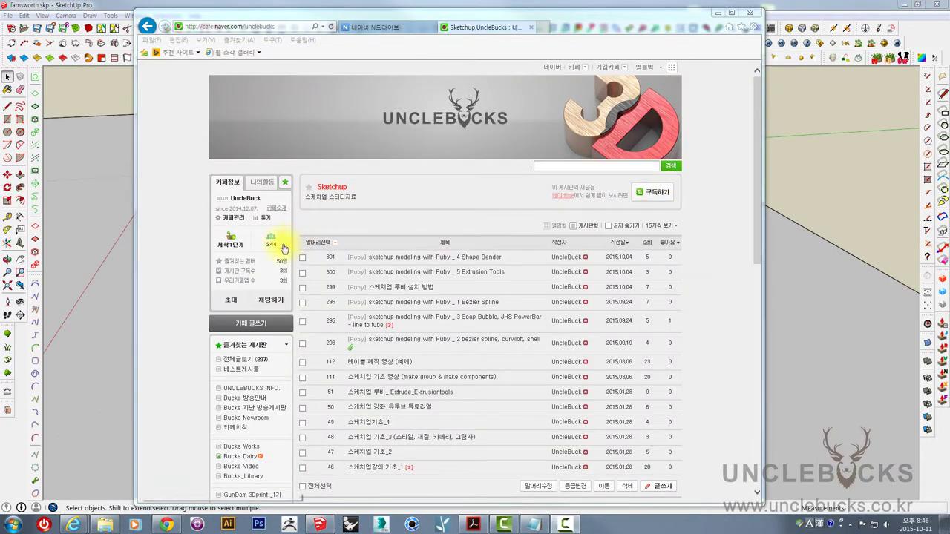
scroll(176, 258, "down", 3)
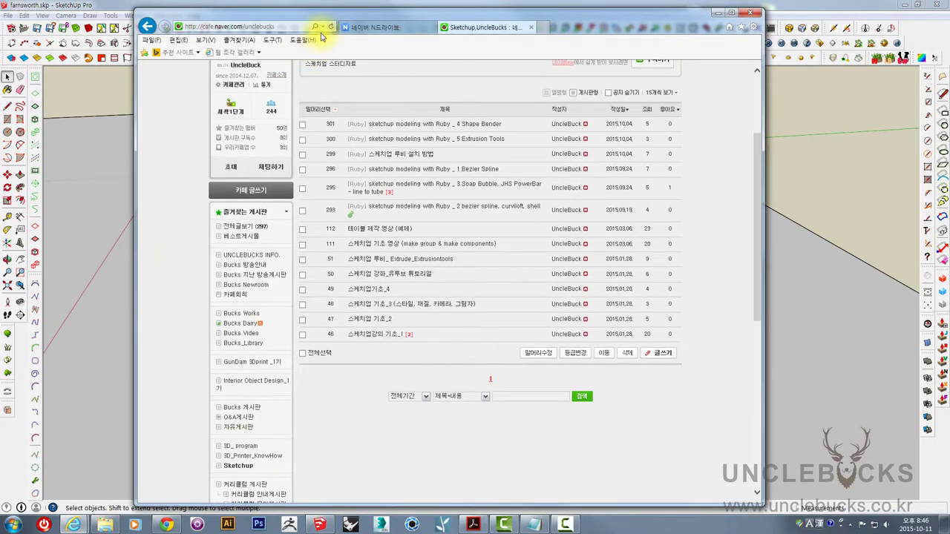
mouse_move(321, 37)
left_mouse_down()
mouse_move(499, 100)
mouse_move(484, 38)
left_mouse_up()
scroll(280, 306, "up", 3)
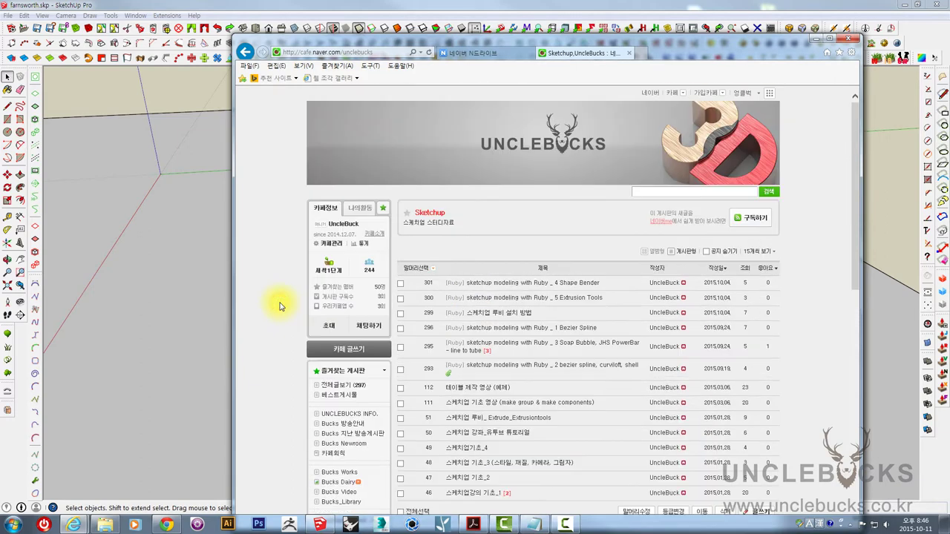
scroll(280, 305, "down", 4)
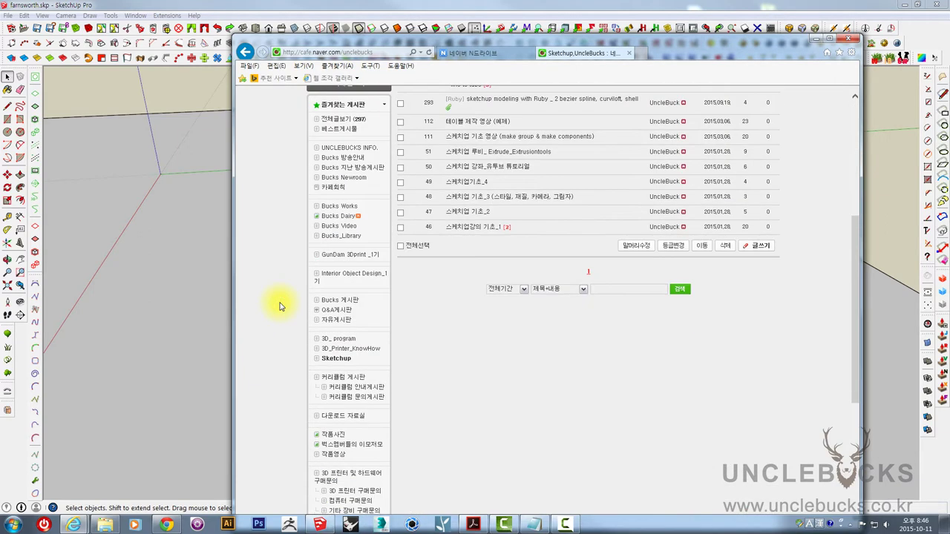
left_click(336, 359)
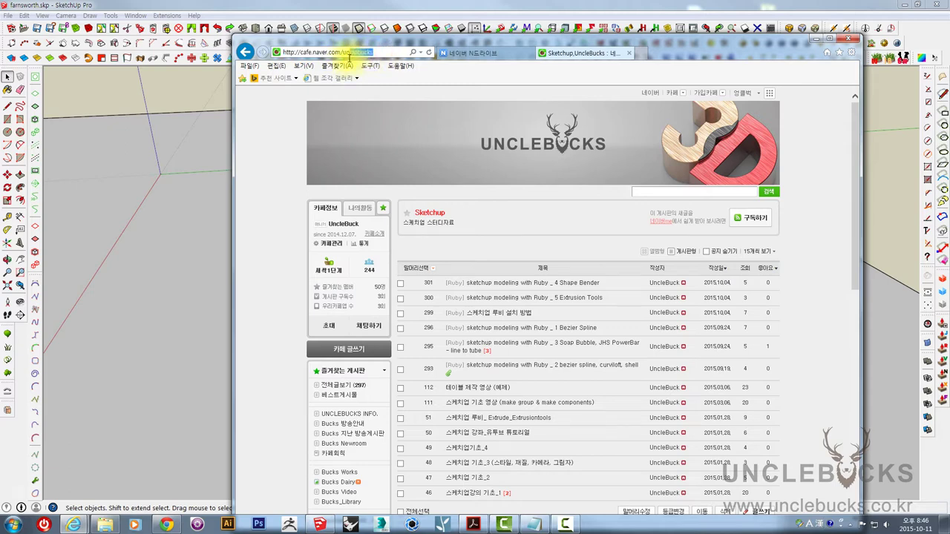
left_click(345, 57)
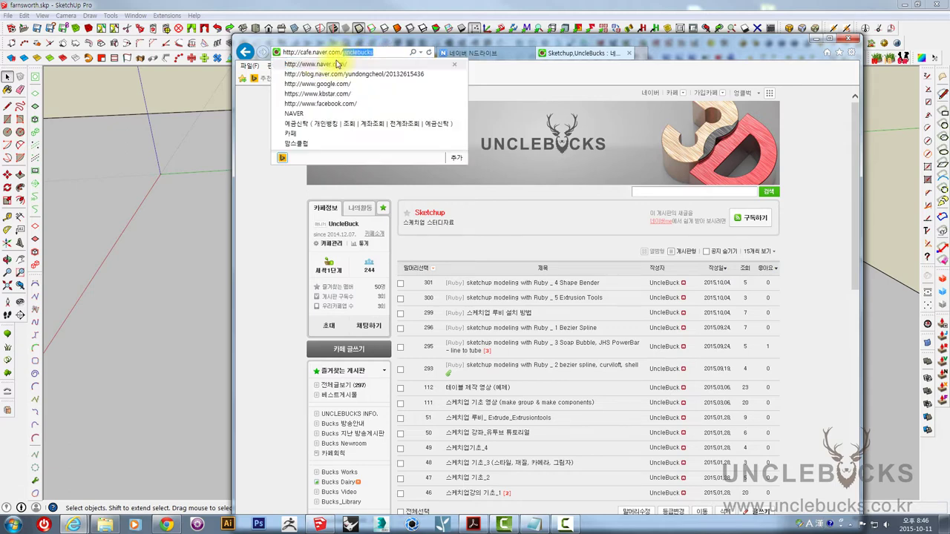
left_click(267, 257)
Close all the browser tabs and return to the SketchUp model
scroll(332, 373, "down", 3)
scroll(364, 405, "down", 1)
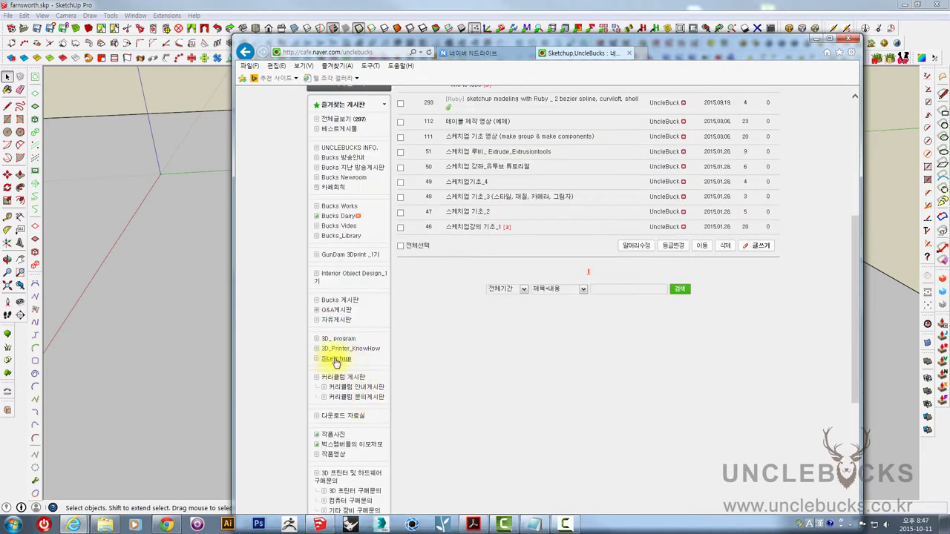
scroll(435, 378, "up", 3)
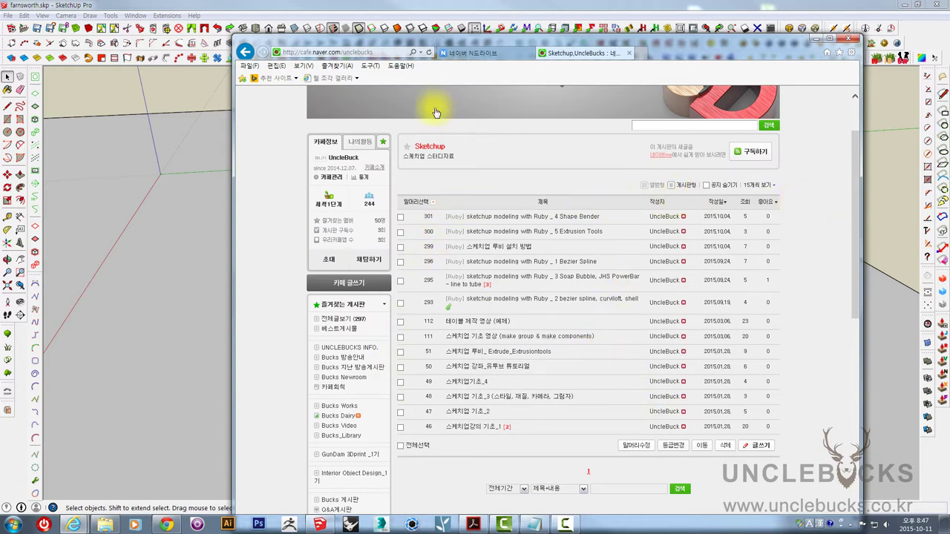
left_click_drag(715, 51, 675, 45)
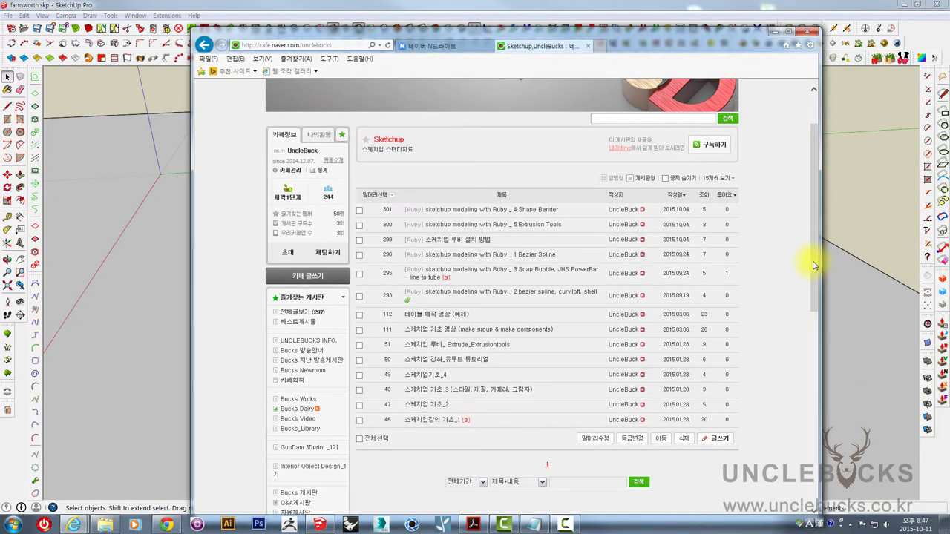
mouse_move(814, 265)
left_mouse_down()
mouse_move(824, 353)
mouse_move(840, 276)
left_mouse_up()
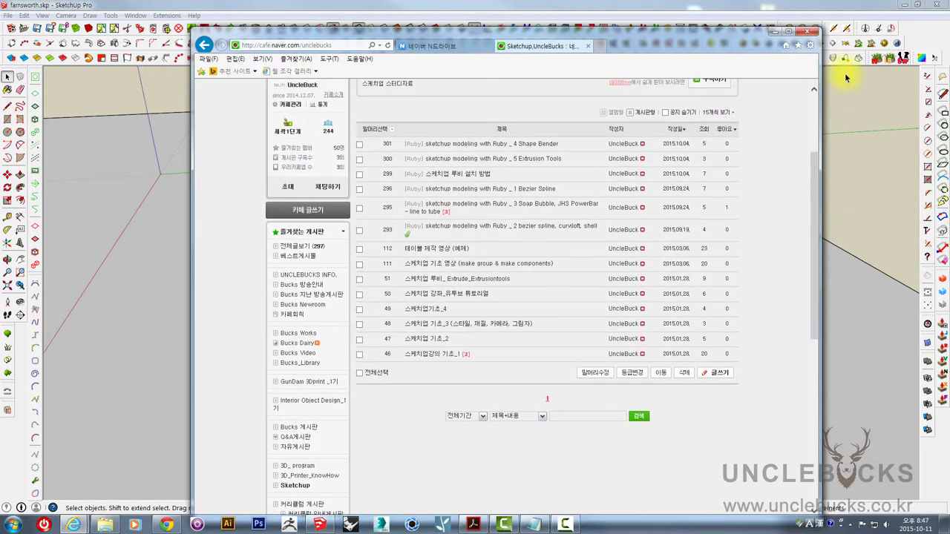
left_click(806, 32)
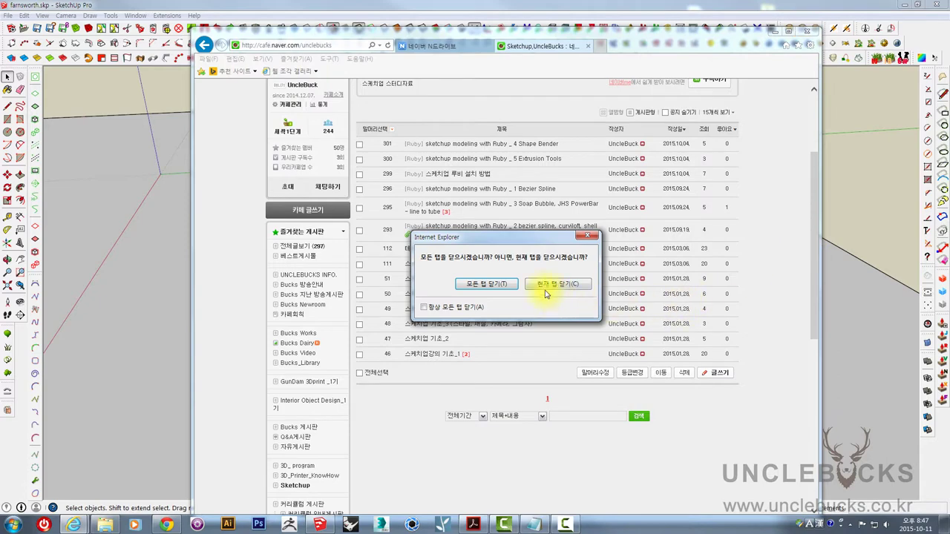
left_click(490, 285)
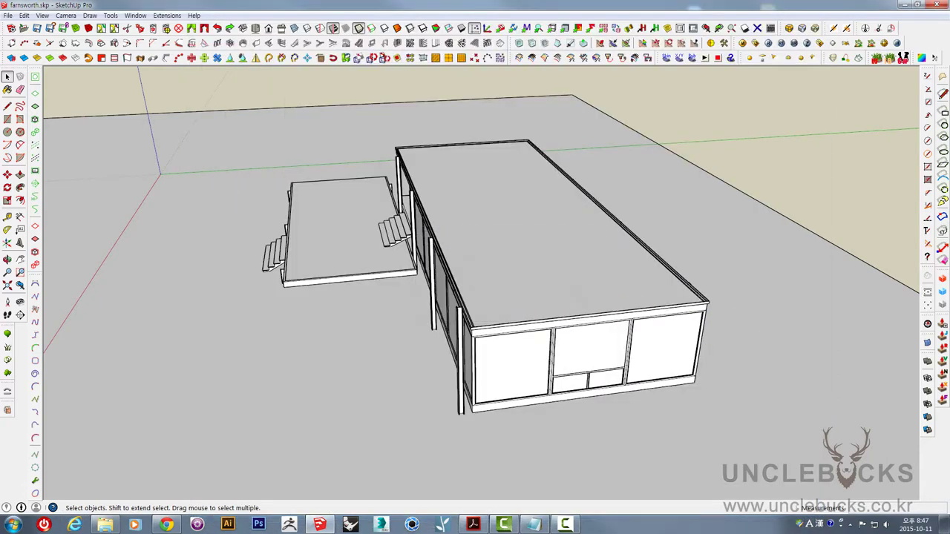
Orbit from eye level up to a near top-down view of the house
mouse_move(563, 283)
middle_mouse_down()
mouse_move(542, 212)
mouse_move(471, 218)
mouse_move(488, 208)
mouse_move(399, 191)
mouse_move(460, 193)
middle_mouse_up()
scroll(471, 218, "up", 2)
scroll(458, 239, "up", 2)
scroll(487, 208, "down", 2)
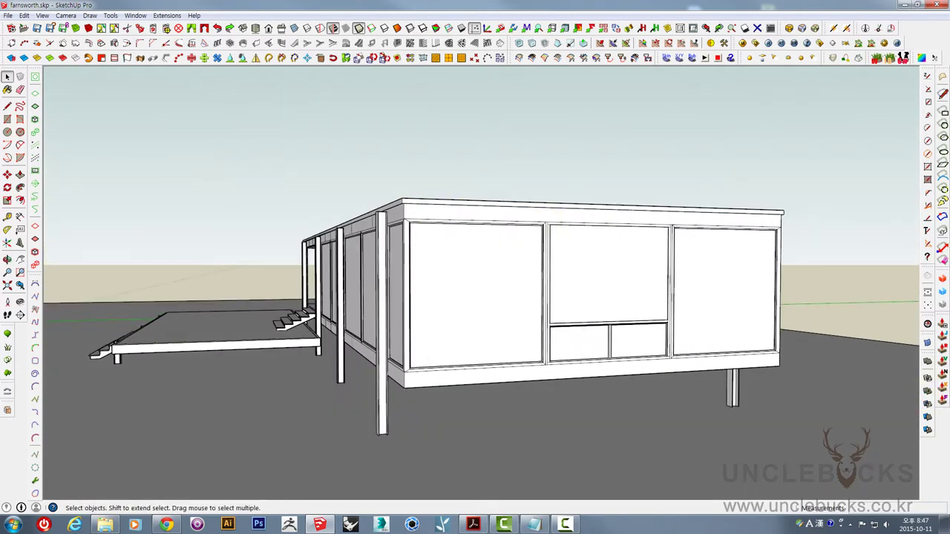
mouse_move(539, 254)
middle_mouse_down()
mouse_move(465, 290)
mouse_move(555, 320)
middle_mouse_up()
scroll(555, 321, "down", 2)
mouse_move(511, 238)
middle_mouse_down()
mouse_move(452, 304)
mouse_move(547, 271)
mouse_move(519, 252)
middle_mouse_up()
scroll(452, 303, "down", 1)
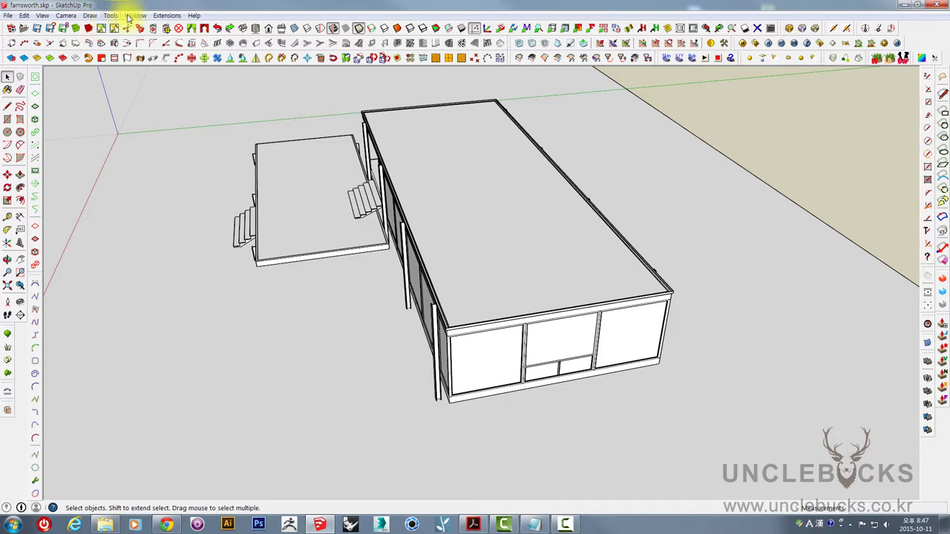
Show the Materials palette from the Window menu and select the whole house group
left_click(131, 15)
left_click(143, 56)
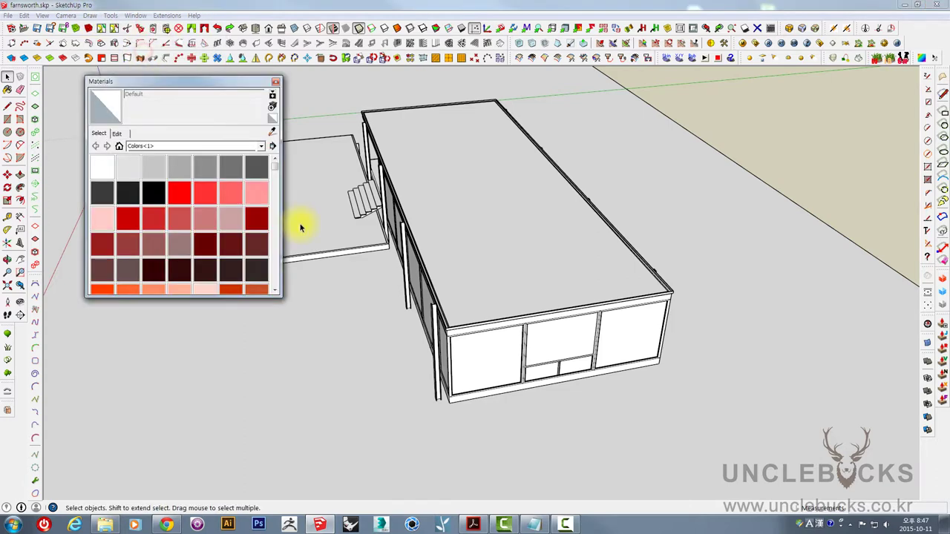
mouse_move(448, 275)
middle_mouse_down()
mouse_move(549, 191)
mouse_move(690, 131)
middle_mouse_up()
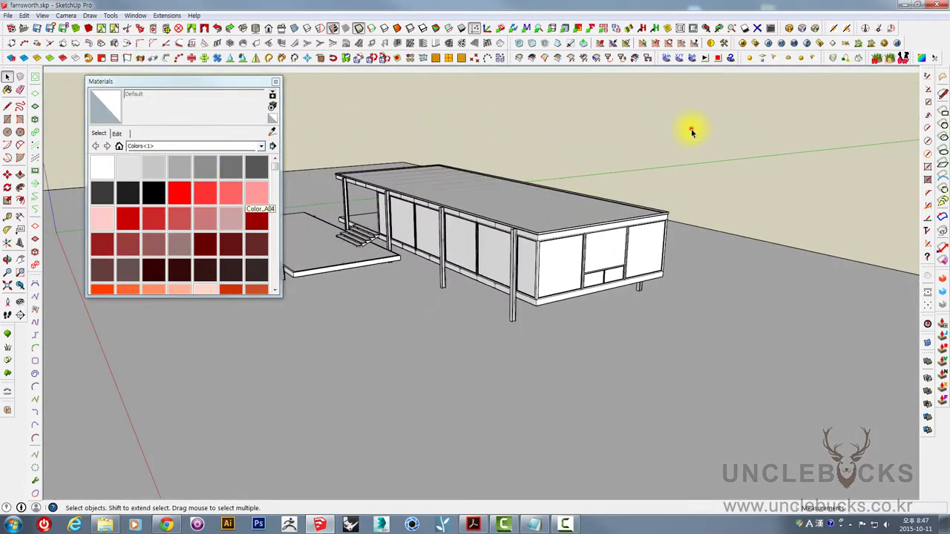
middle_click_drag(588, 150, 483, 163)
left_click(445, 169)
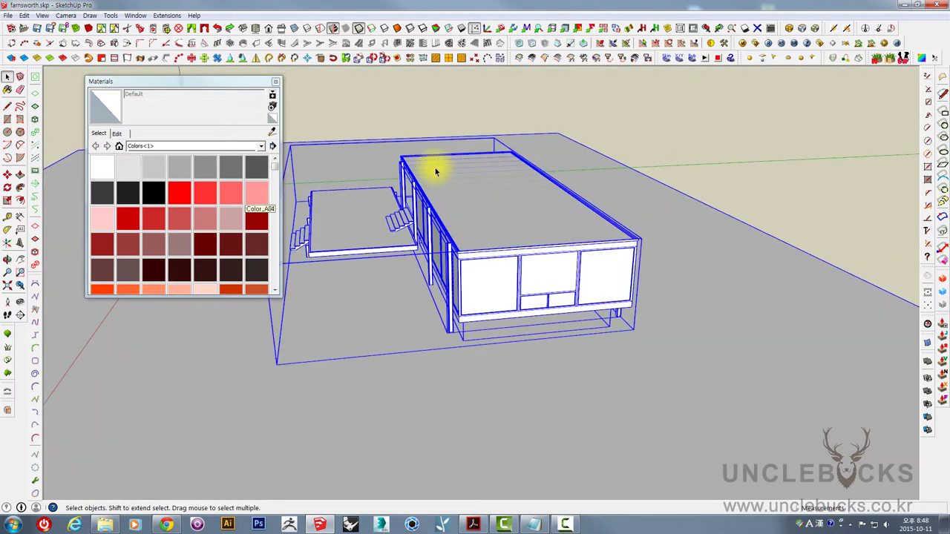
middle_click_drag(364, 166, 423, 219)
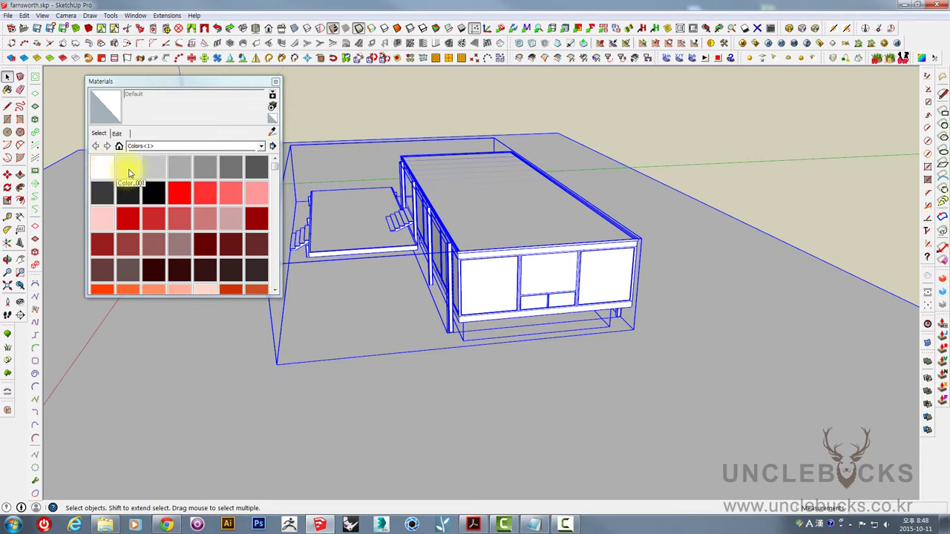
Paint the house group with Color_001, then return to the Select tool
left_click(128, 172)
left_click(519, 215)
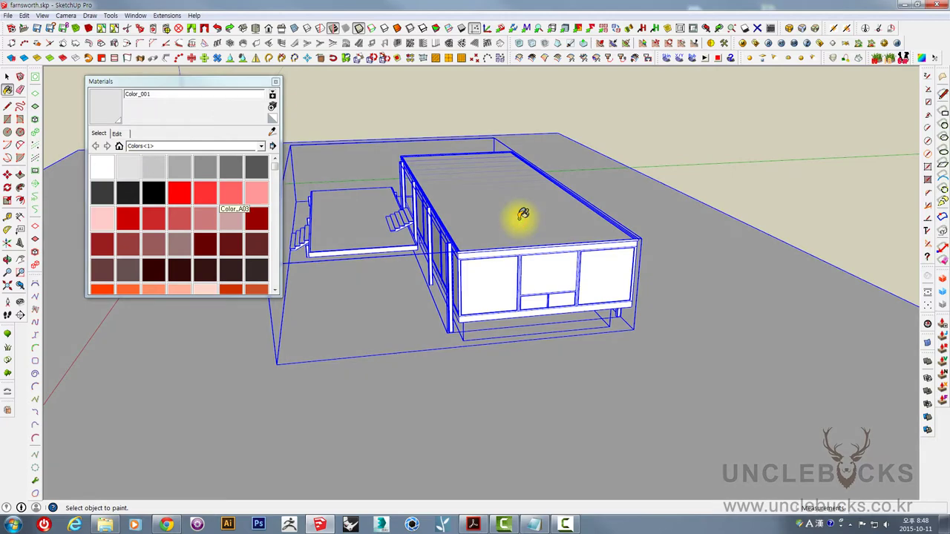
middle_click_drag(361, 241, 493, 274)
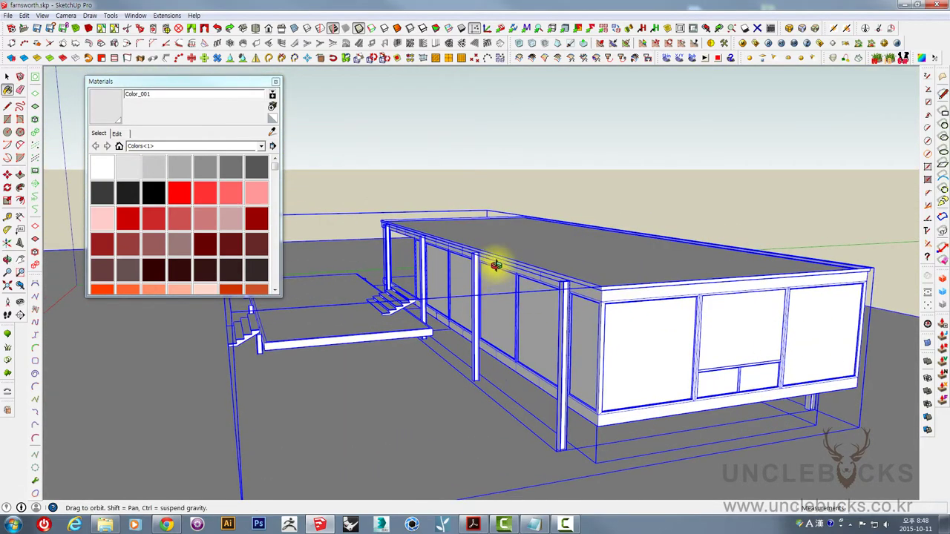
mouse_move(494, 275)
middle_mouse_down()
mouse_move(491, 215)
mouse_move(509, 227)
middle_mouse_up()
key("space")
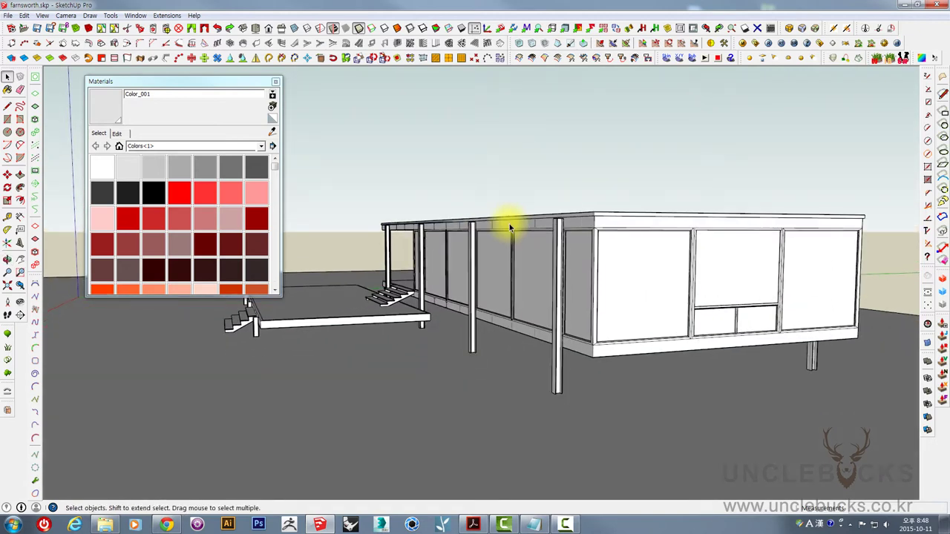
mouse_move(510, 228)
middle_mouse_down()
mouse_move(551, 191)
mouse_move(519, 193)
mouse_move(571, 221)
middle_mouse_up()
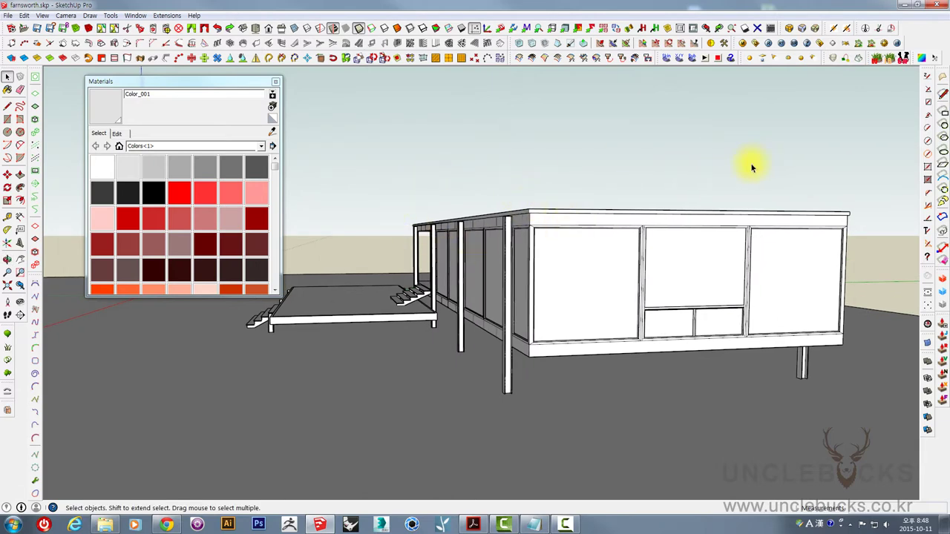
Orbit and zoom to check the painted roof, selecting the ground face
mouse_move(750, 168)
middle_mouse_down()
mouse_move(566, 218)
mouse_move(561, 229)
middle_mouse_up()
scroll(560, 229, "down", 2)
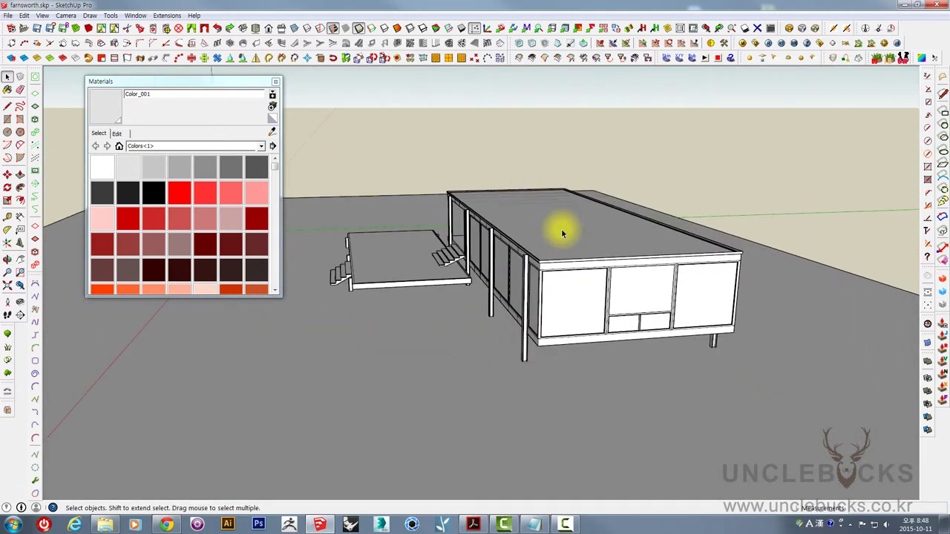
scroll(561, 229, "down", 2)
mouse_move(561, 272)
middle_mouse_down()
mouse_move(662, 258)
mouse_move(592, 233)
middle_mouse_up()
left_click(592, 233)
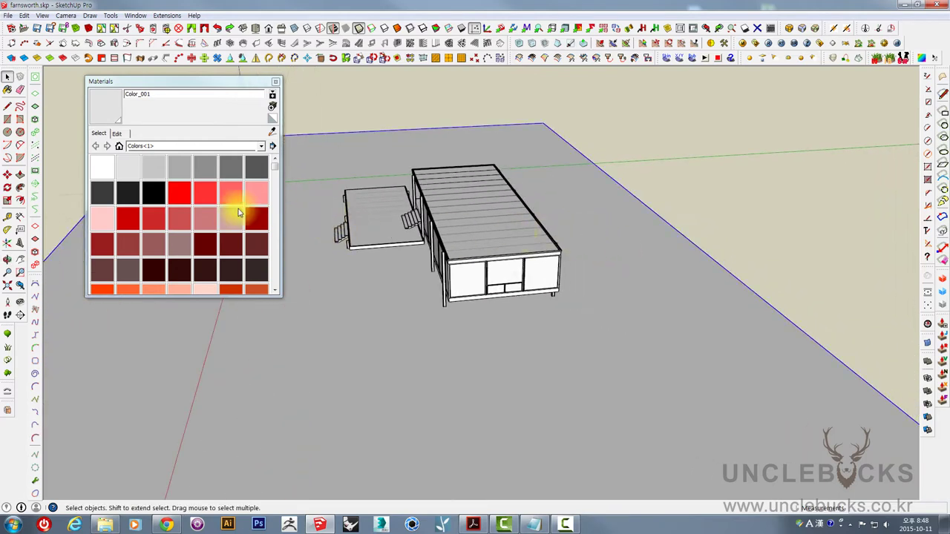
middle_click_drag(420, 239, 419, 218)
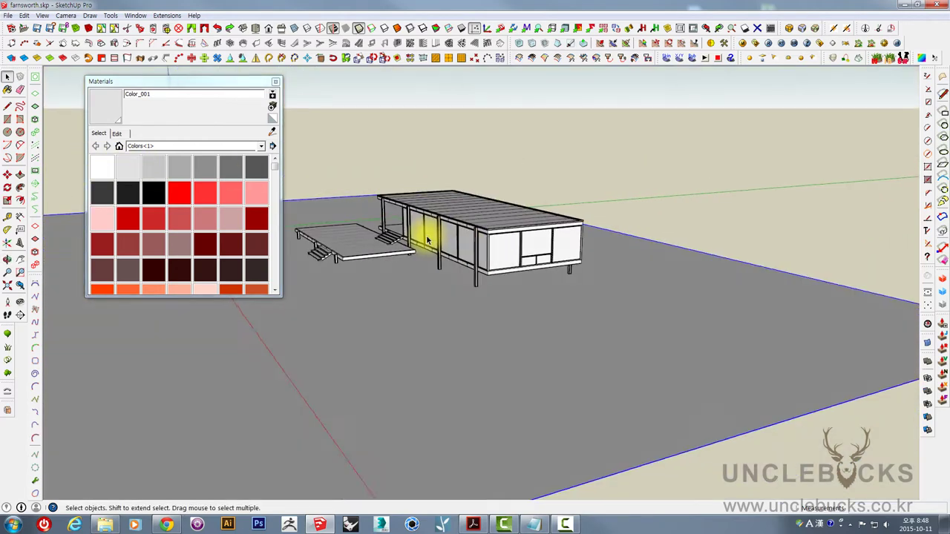
scroll(483, 233, "up", 3)
scroll(582, 136, "up", 2)
scroll(538, 246, "up", 2)
Paint the pavilion's glass panels with the light cyan Color_H04
left_click(479, 250)
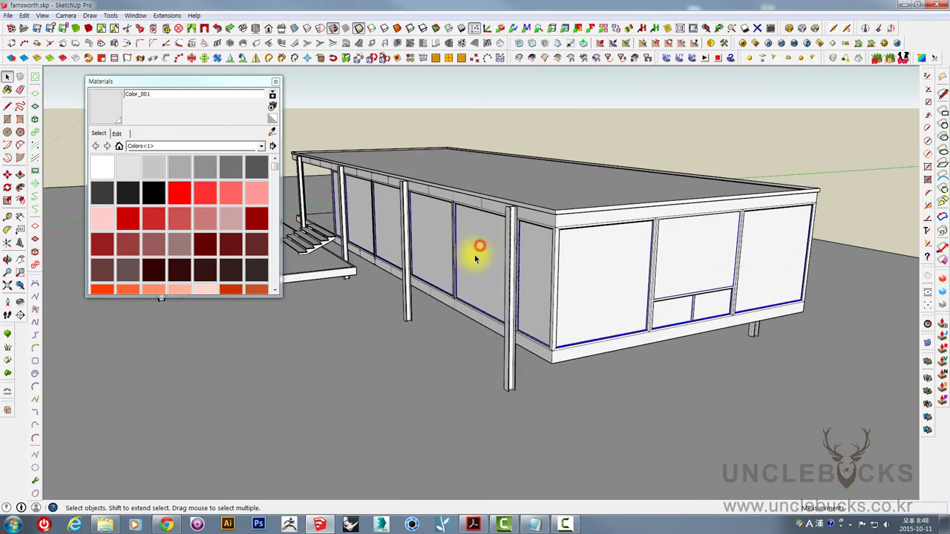
middle_click_drag(479, 250, 485, 233)
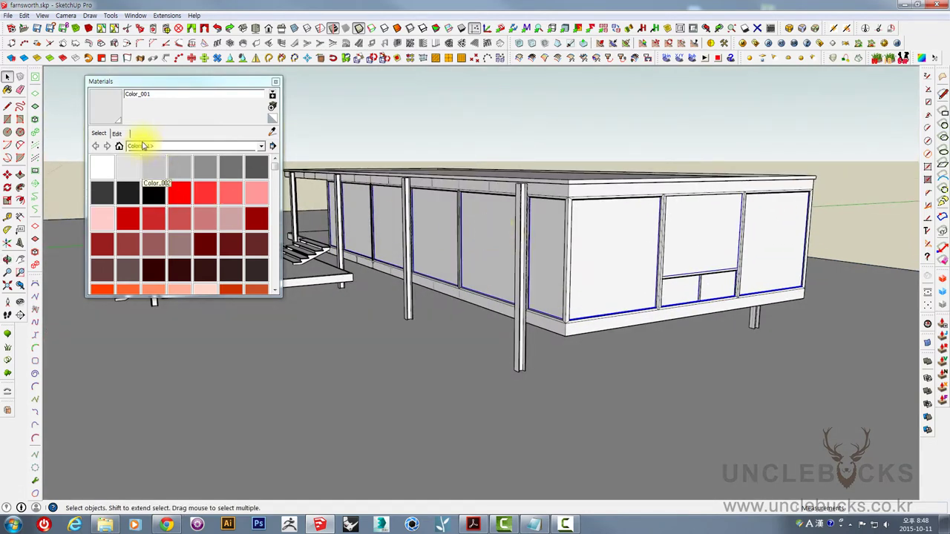
left_click_drag(276, 170, 281, 241)
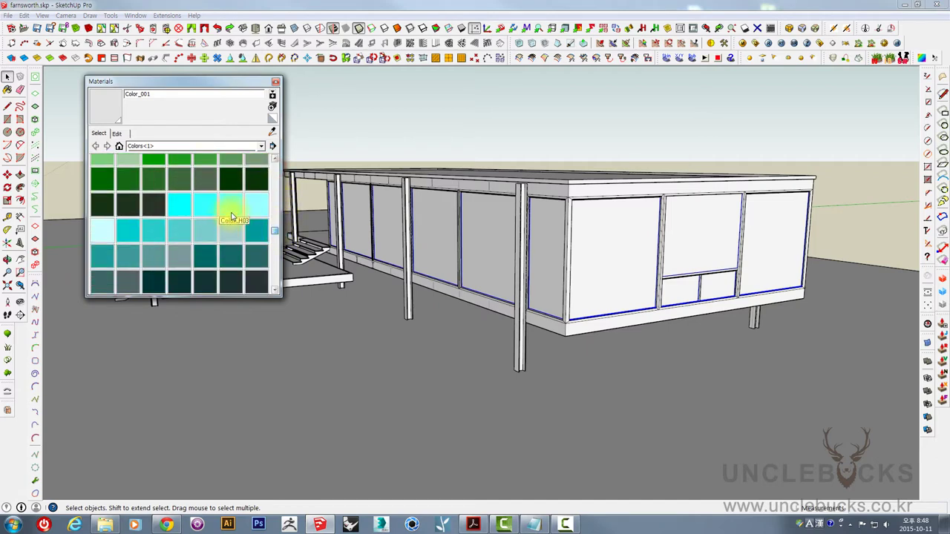
left_click(259, 202)
left_click(495, 218)
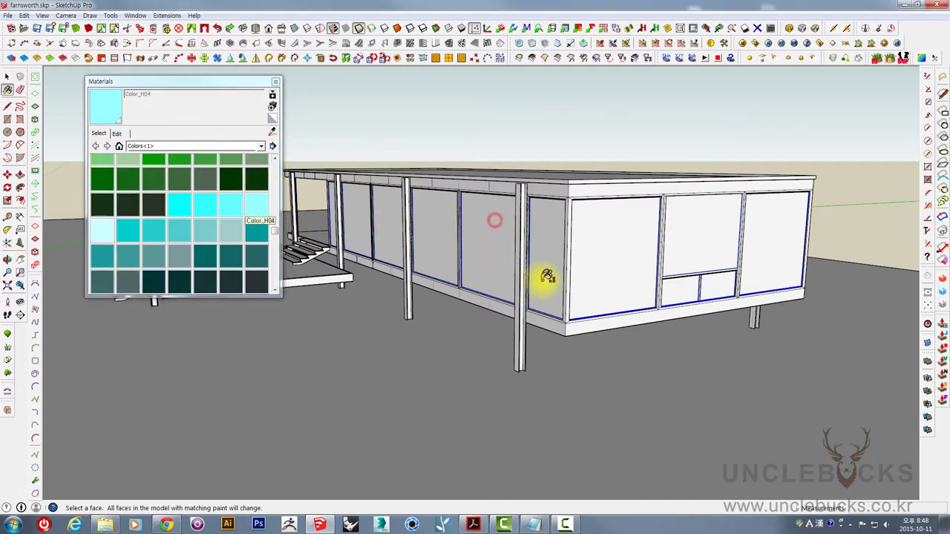
mouse_move(546, 276)
middle_mouse_down()
mouse_move(584, 359)
mouse_move(579, 322)
middle_mouse_up()
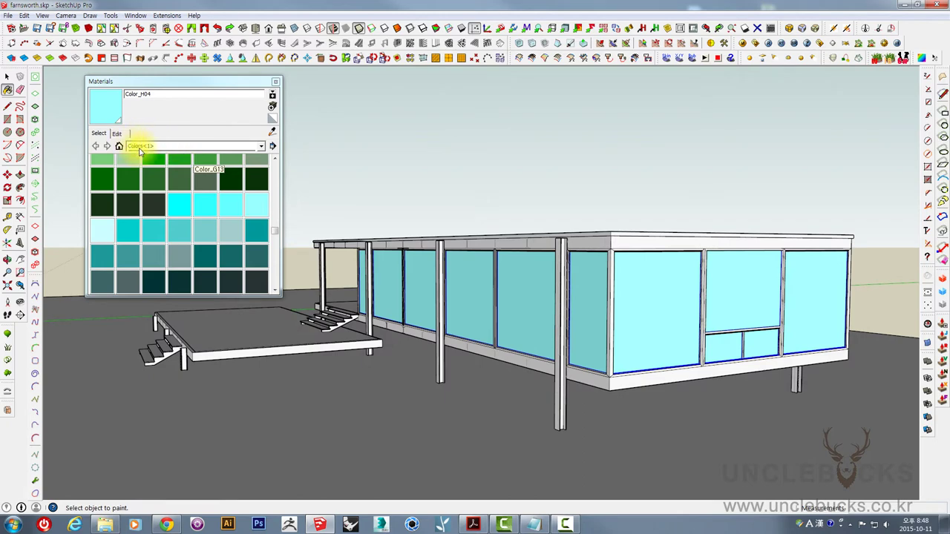
Switch the materials library to In Model and clear the selection
left_click(139, 147)
left_click(145, 158)
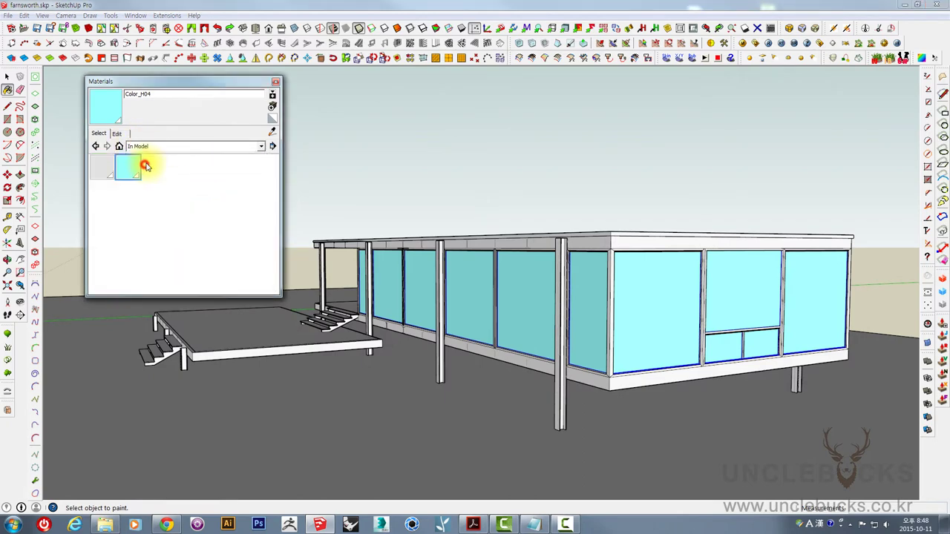
key("space")
left_click(377, 176)
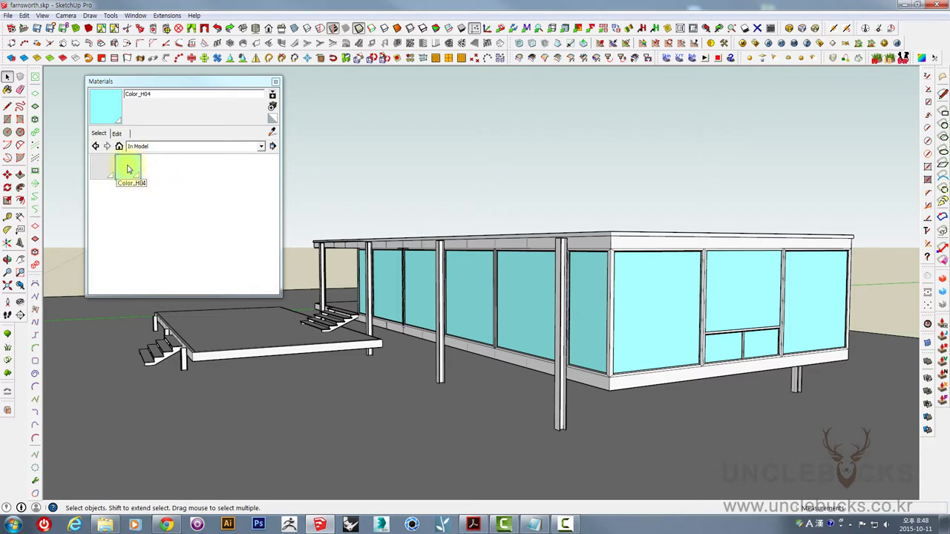
Set the cyan Color_H04 material's opacity to 2
left_click(118, 134)
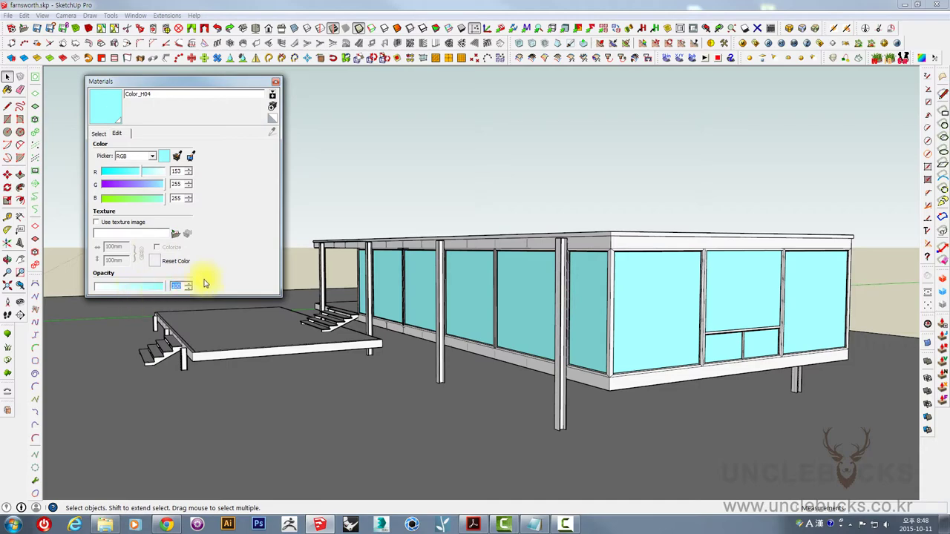
type("2")
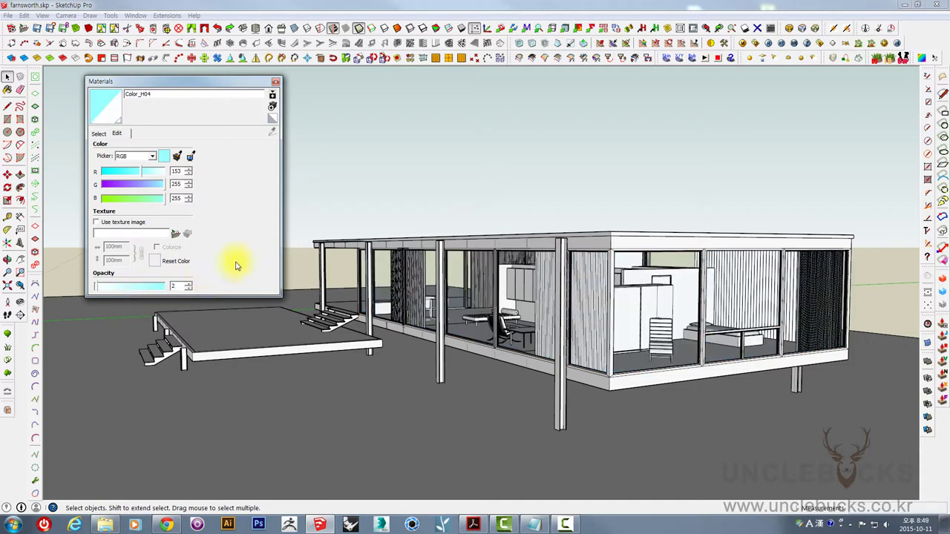
left_click(328, 188)
Orbit and zoom in through the glass toward the kitchen core
middle_click_drag(465, 159, 576, 190)
scroll(483, 248, "up", 3)
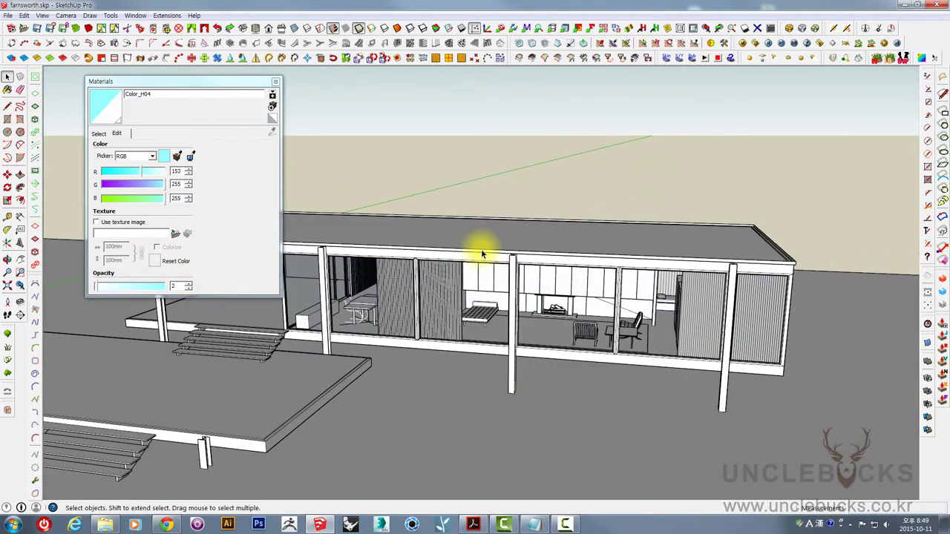
mouse_move(483, 248)
middle_mouse_down()
mouse_move(685, 259)
mouse_move(528, 267)
mouse_move(346, 312)
mouse_move(464, 272)
middle_mouse_up()
scroll(528, 267, "up", 2)
scroll(326, 326, "up", 2)
scroll(561, 265, "up", 3)
scroll(502, 311, "up", 3)
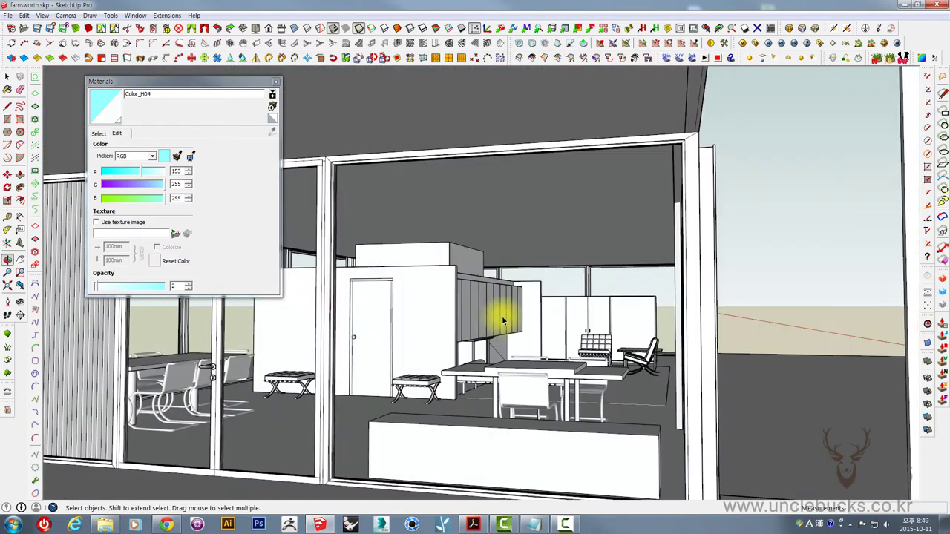
mouse_move(502, 333)
middle_mouse_down()
mouse_move(461, 320)
mouse_move(653, 269)
mouse_move(445, 269)
middle_mouse_up()
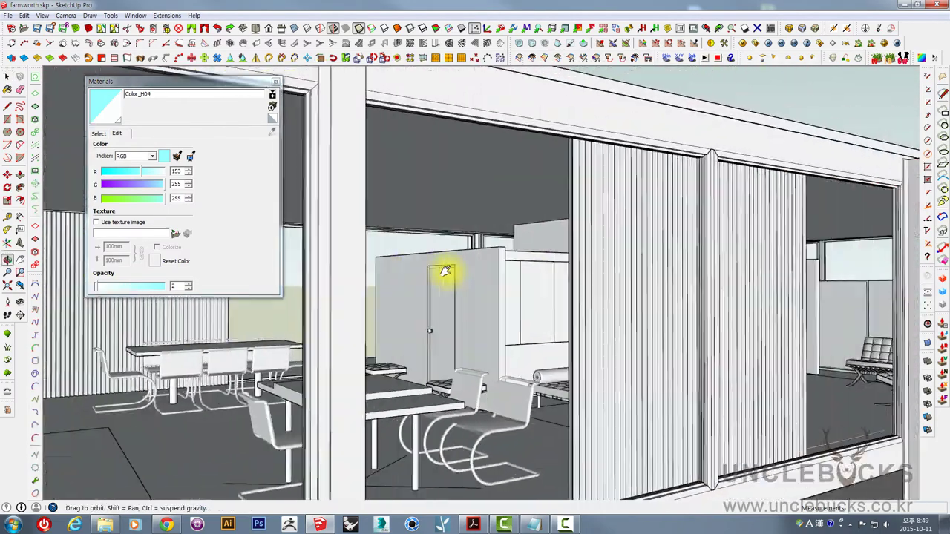
scroll(396, 299, "up", 2)
scroll(391, 313, "up", 2)
Orbit inside toward the curtain wall and close the Materials panel
middle_click_drag(391, 313, 600, 318)
scroll(723, 313, "up", 2)
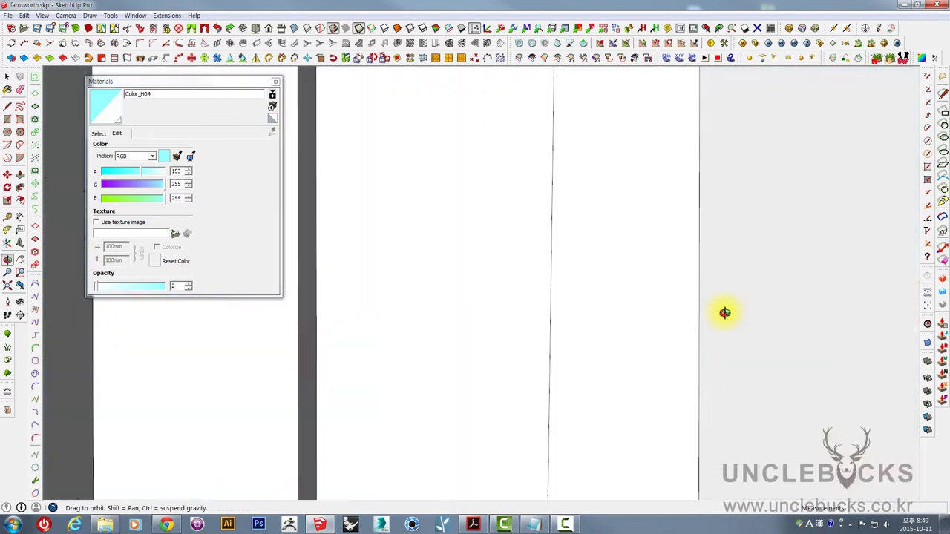
middle_click_drag(723, 314, 314, 311)
middle_click_drag(478, 294, 467, 290)
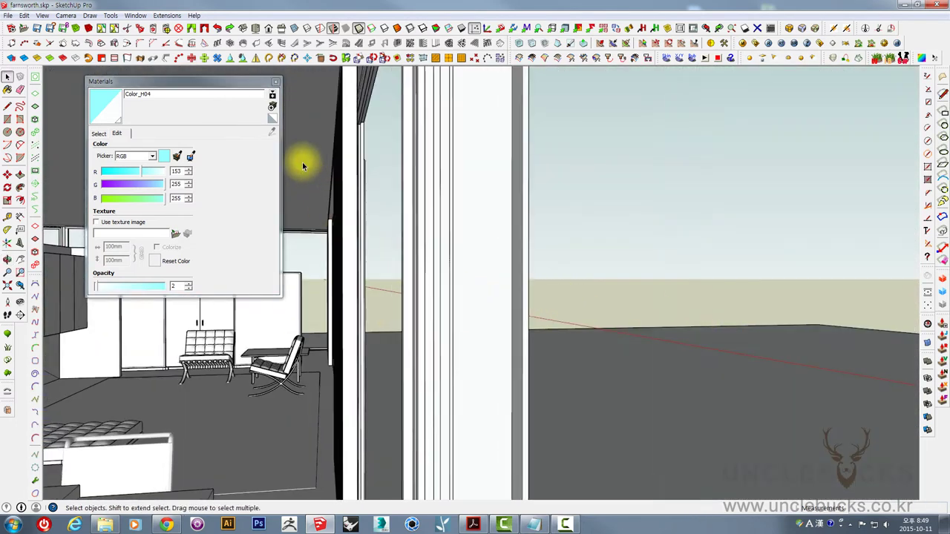
left_click(275, 83)
mouse_move(239, 258)
middle_mouse_down()
mouse_move(438, 227)
mouse_move(233, 252)
mouse_move(430, 205)
mouse_move(329, 239)
mouse_move(55, 244)
mouse_move(329, 307)
mouse_move(263, 307)
mouse_move(511, 315)
mouse_move(424, 313)
mouse_move(487, 318)
mouse_move(381, 215)
middle_mouse_up()
scroll(278, 252, "up", 3)
Drag with Camera > Field of View to widen the living-room view angle
left_click(40, 15)
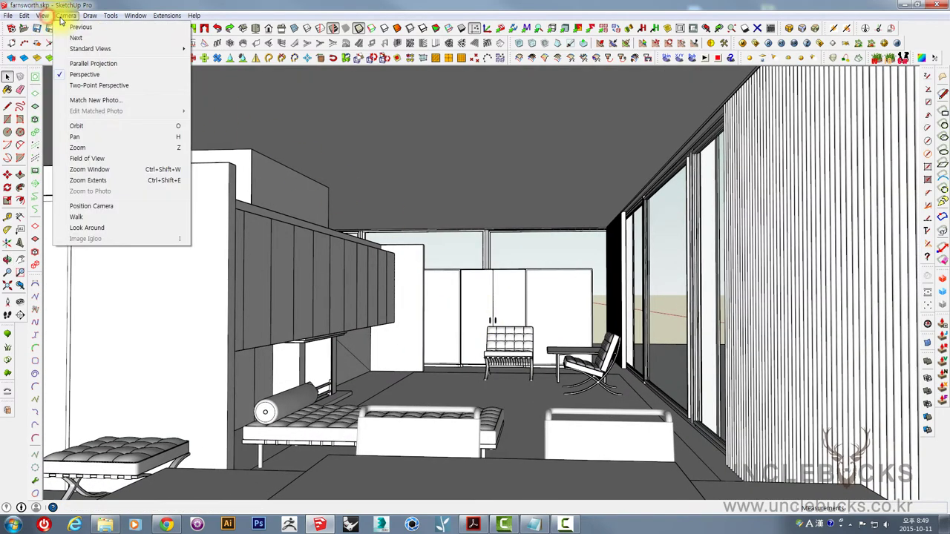
left_click(92, 161)
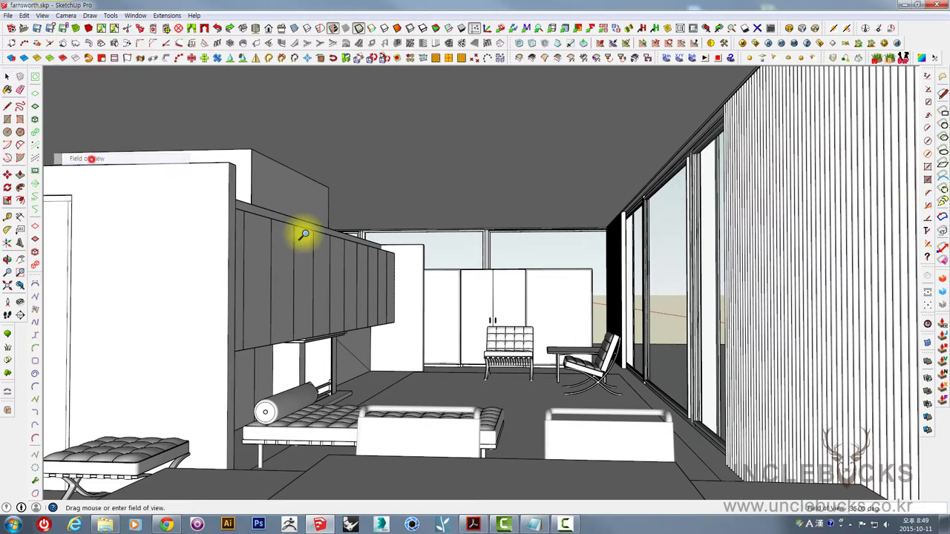
left_click_drag(477, 248, 487, 280)
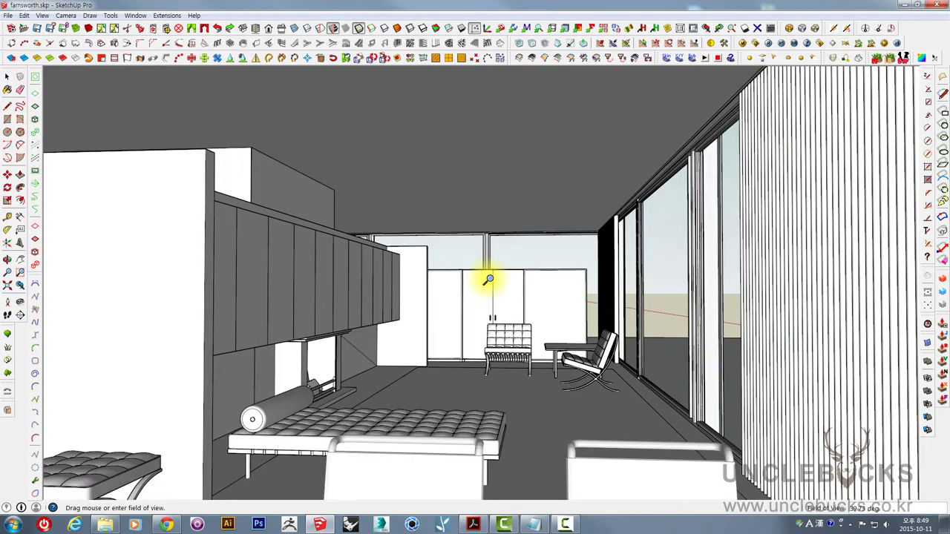
mouse_move(487, 275)
middle_mouse_down()
mouse_move(509, 275)
mouse_move(509, 290)
mouse_move(502, 263)
middle_mouse_up()
left_click(64, 15)
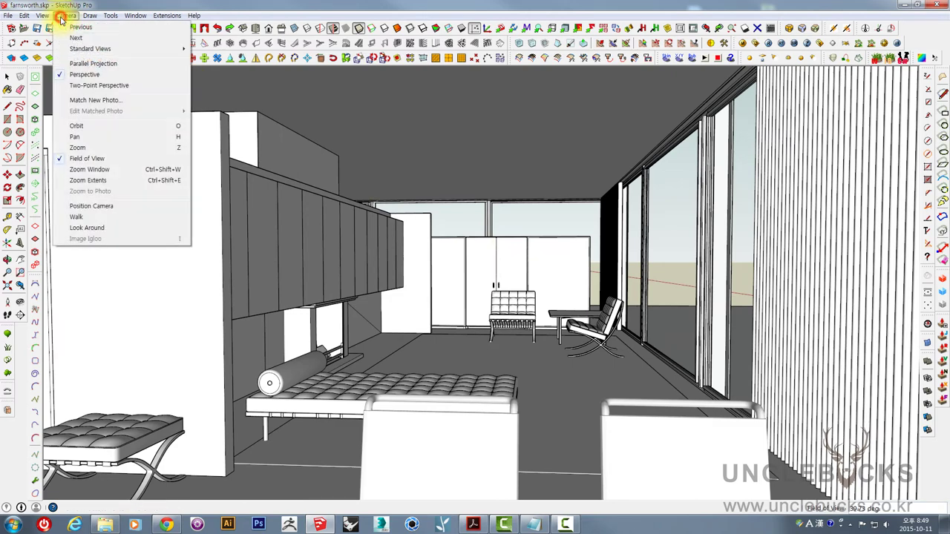
Switch to Two-Point Perspective and pan and zoom to frame the living room
left_click(83, 89)
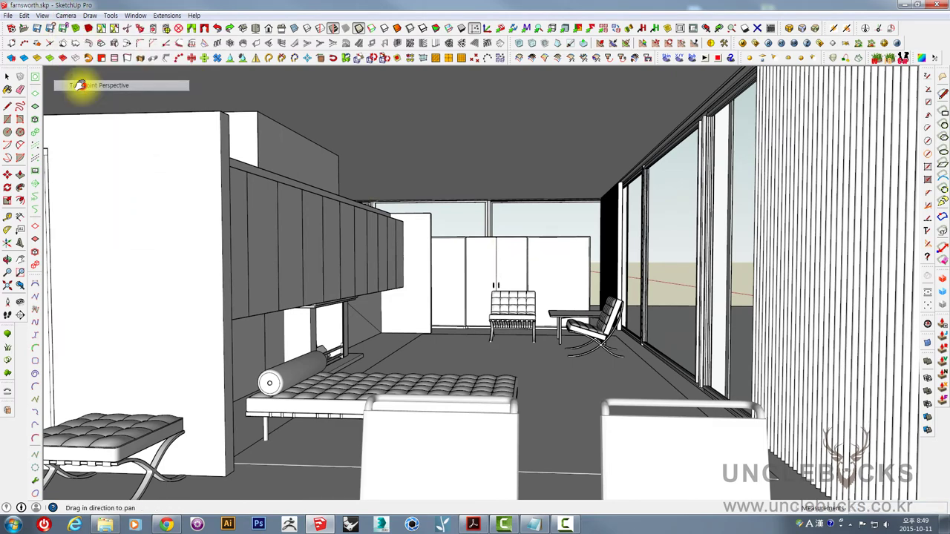
mouse_move(541, 282)
left_mouse_down()
mouse_move(496, 256)
mouse_move(479, 261)
mouse_move(480, 247)
mouse_move(470, 258)
mouse_move(486, 284)
mouse_move(517, 297)
mouse_move(509, 280)
mouse_move(494, 278)
mouse_move(485, 341)
left_mouse_up()
scroll(484, 341, "up", 1)
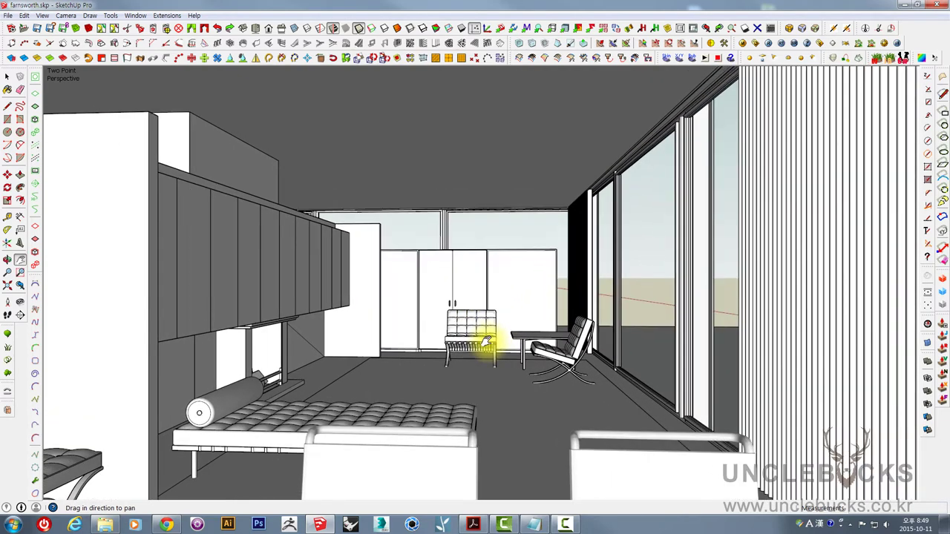
left_click_drag(475, 285, 473, 300)
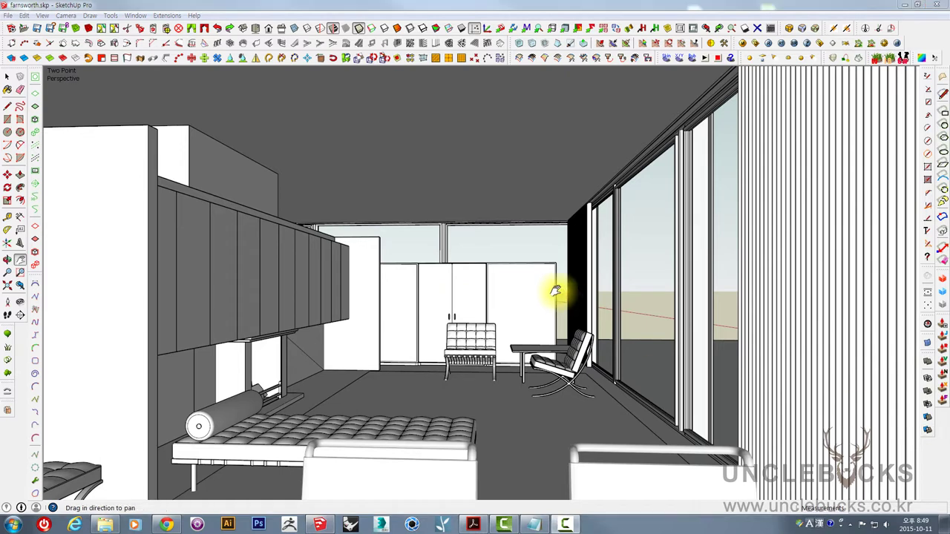
left_click_drag(482, 277, 486, 278)
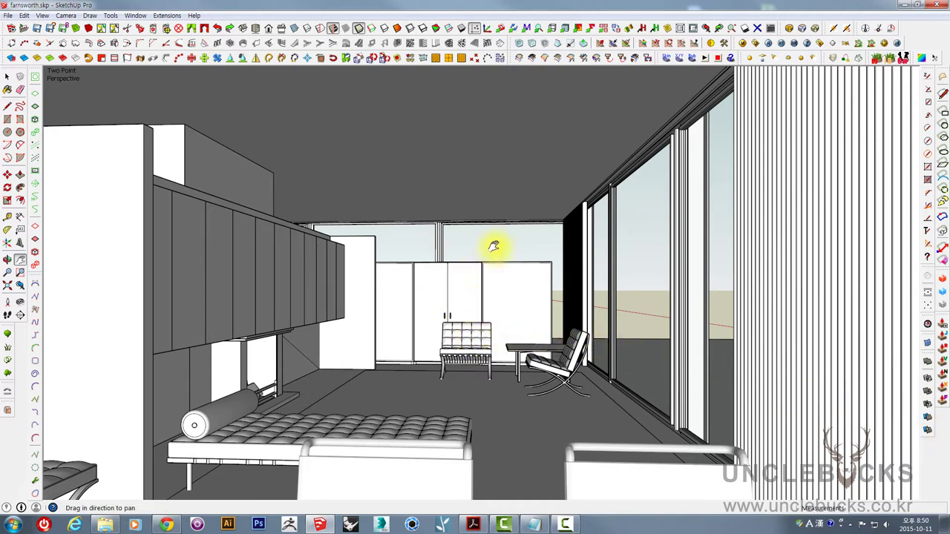
left_click(7, 76)
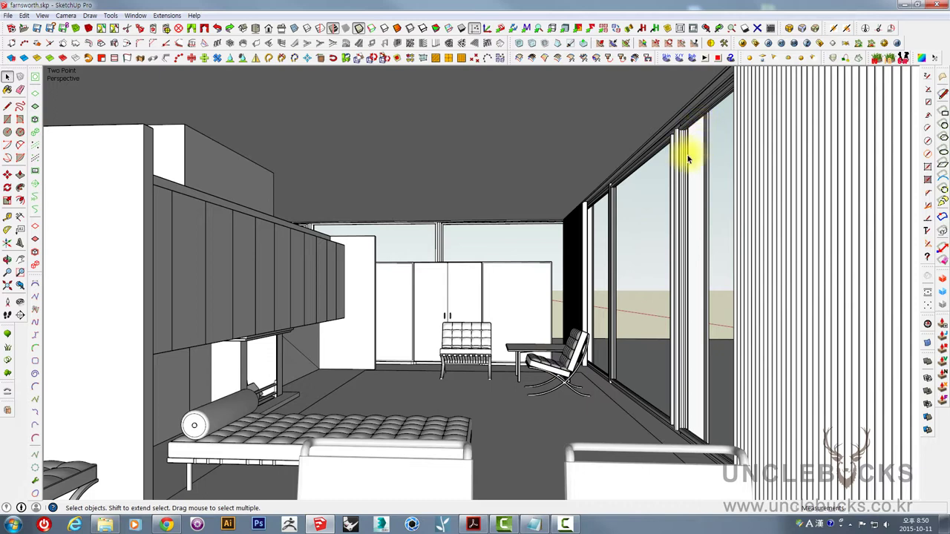
middle_click_drag(432, 289, 441, 279, "shift")
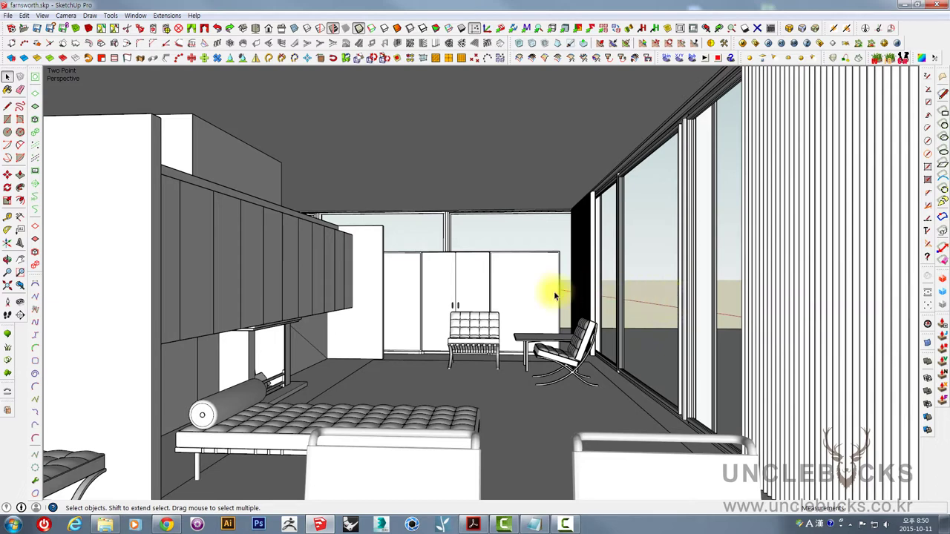
Turn on View > Shadows and scroll the field of view wider
left_click(43, 15)
left_click(61, 111)
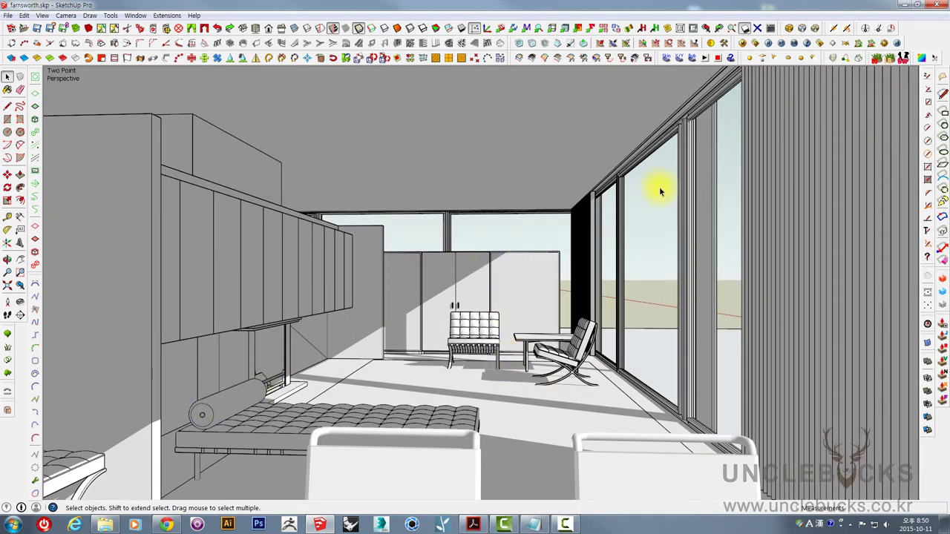
left_click(64, 16)
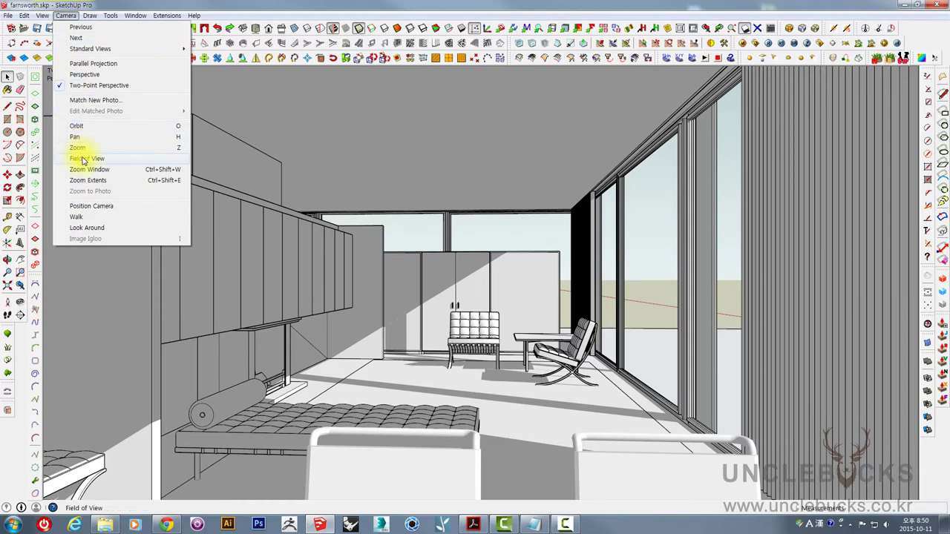
left_click(84, 159)
scroll(424, 296, "up", 1)
scroll(440, 294, "up", 1)
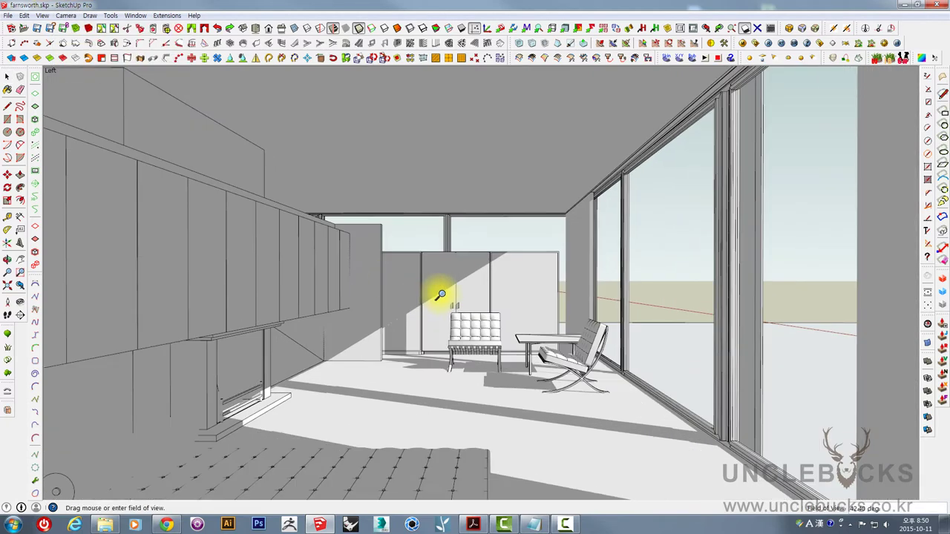
scroll(440, 294, "down", 1)
scroll(443, 292, "down", 1)
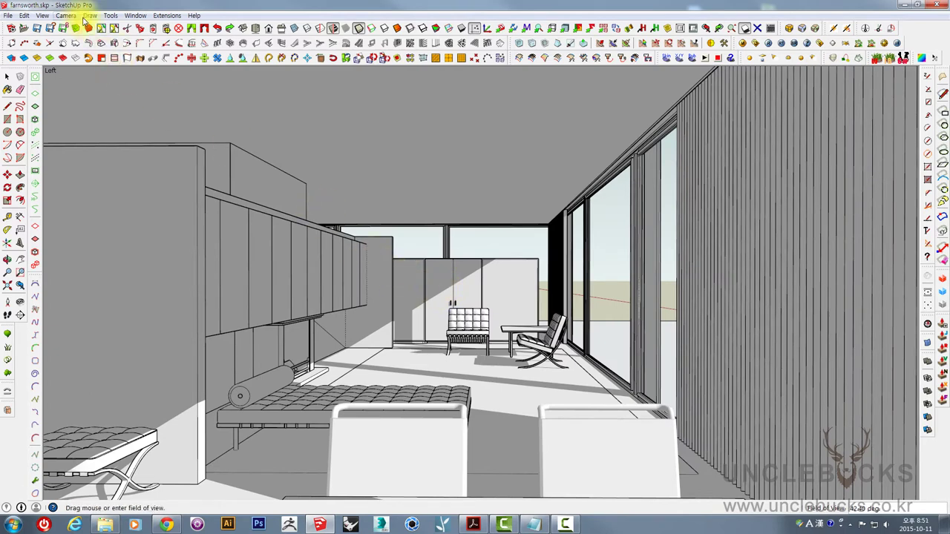
left_click(135, 15)
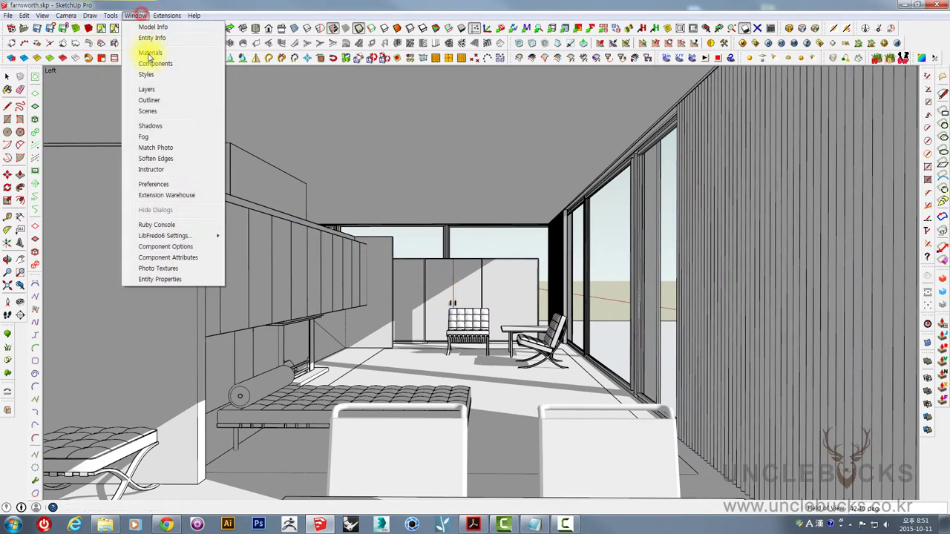
Save the view as Scene 1 and start a V-Ray render of it
left_click(148, 111)
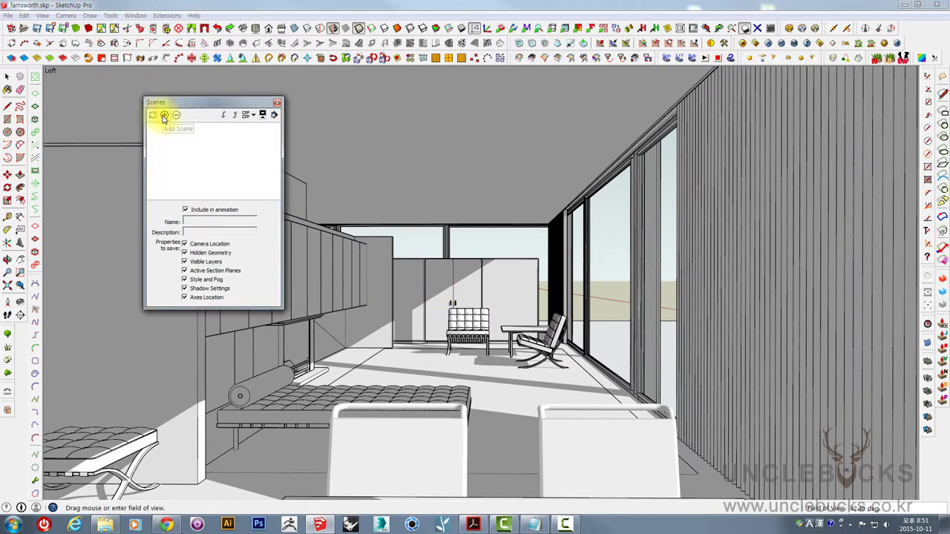
left_click(164, 116)
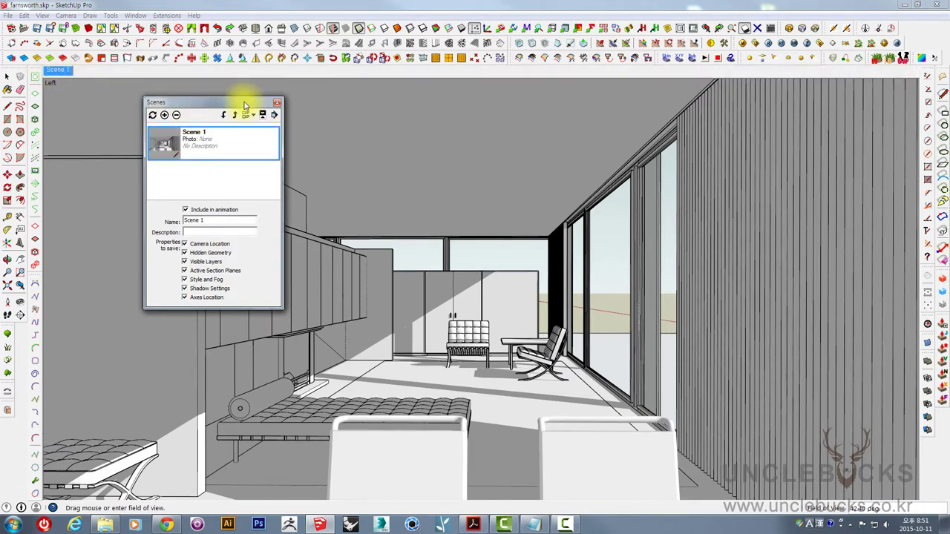
left_click_drag(236, 104, 138, 104)
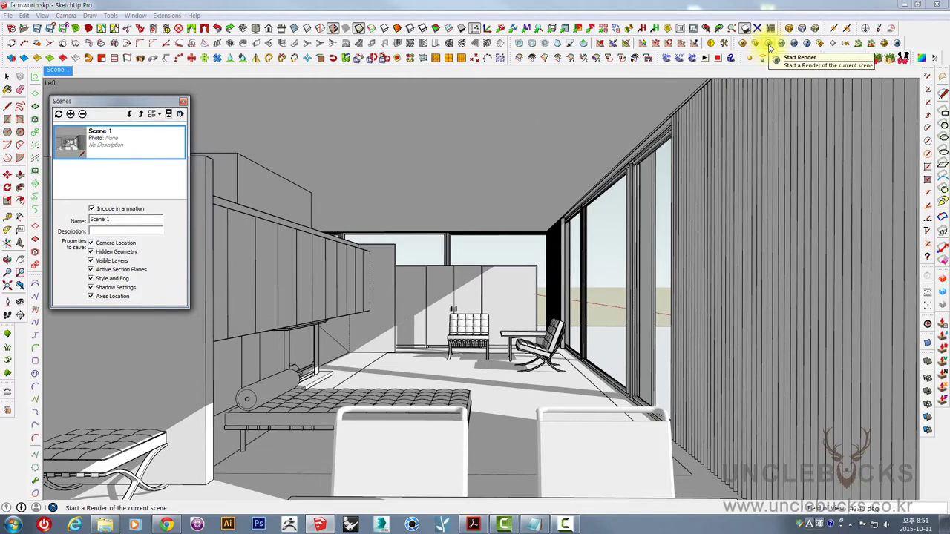
left_click(769, 46)
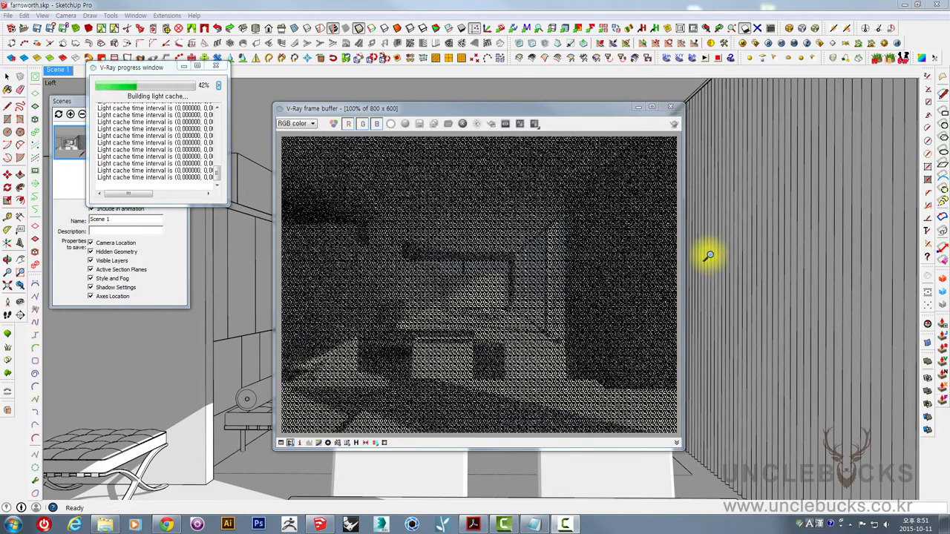
left_click(525, 107)
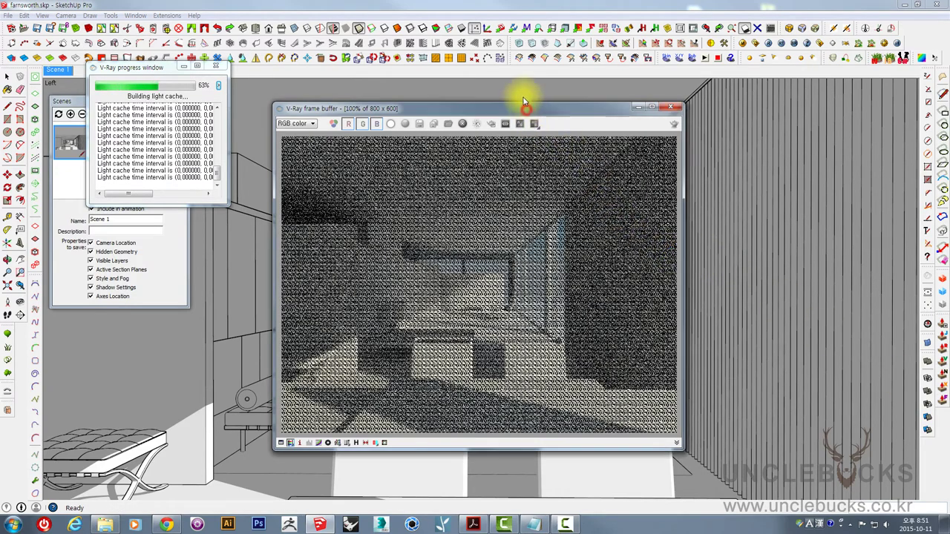
left_click_drag(521, 91, 519, 89)
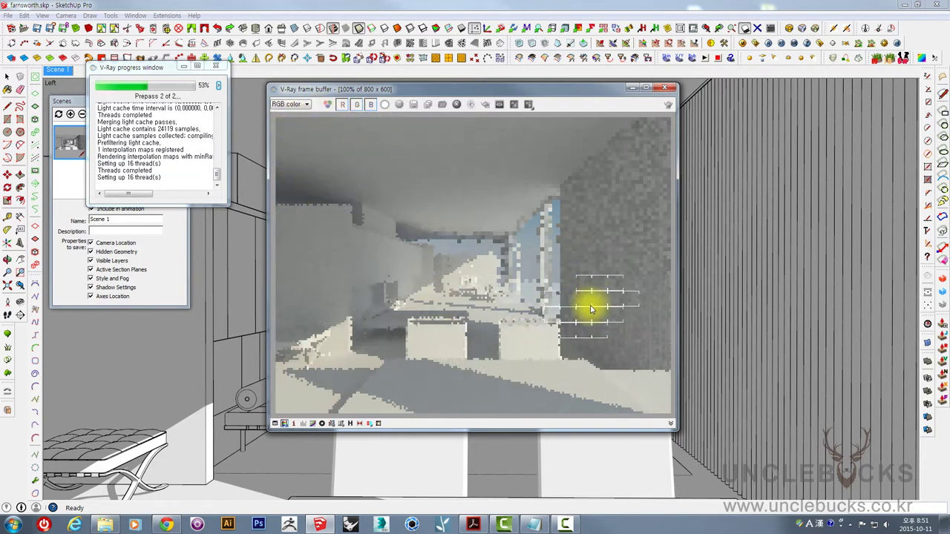
Open the V-Ray Option Editor, close the progress window and arrange the frame buffer
left_click(756, 44)
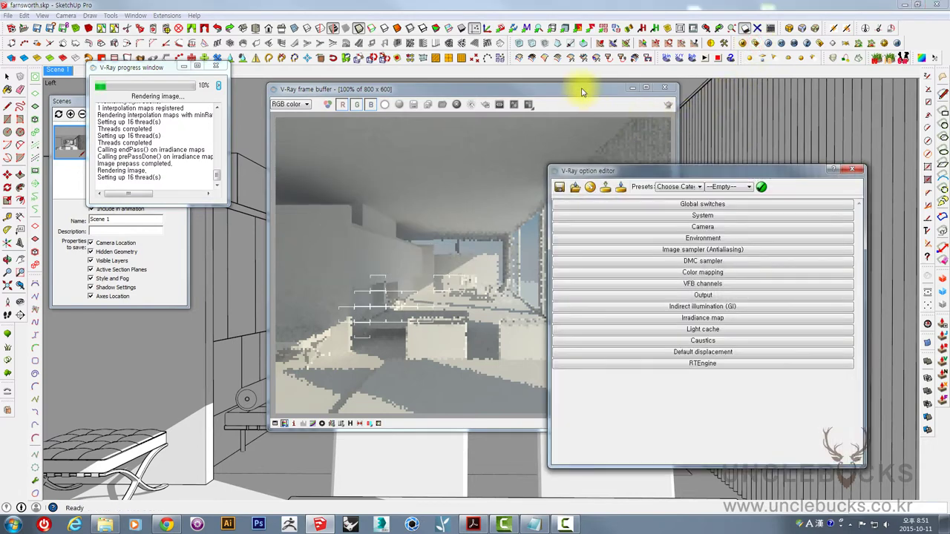
left_click_drag(557, 89, 451, 91)
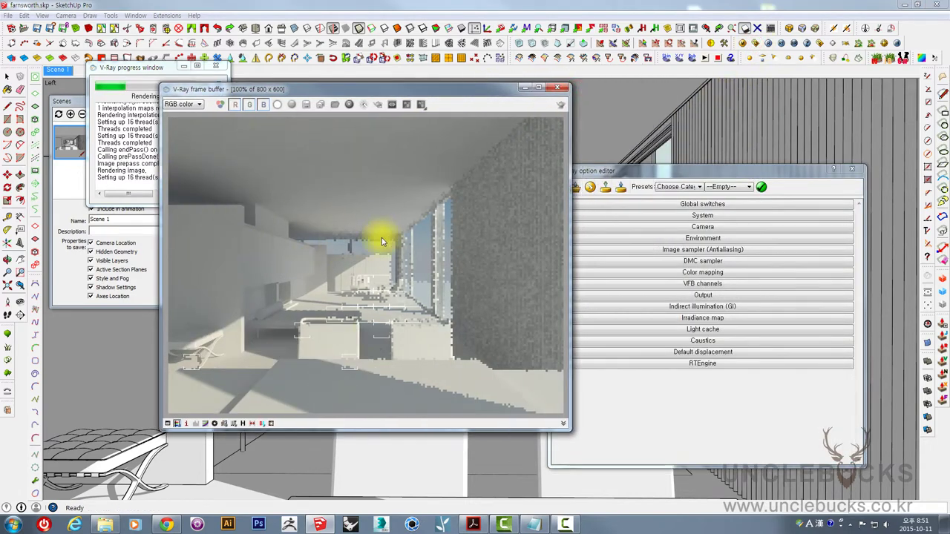
left_click_drag(663, 170, 696, 144)
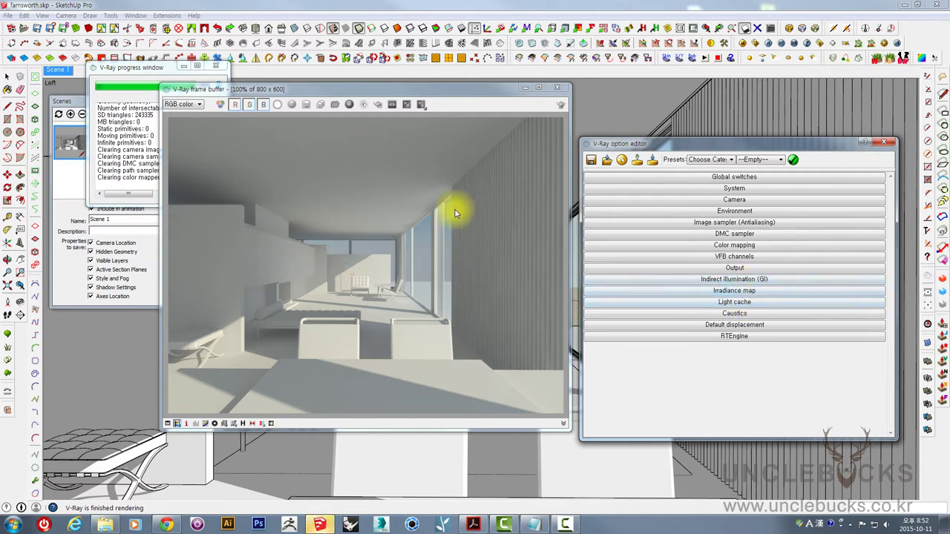
left_click(215, 67)
left_click_drag(277, 91, 218, 90)
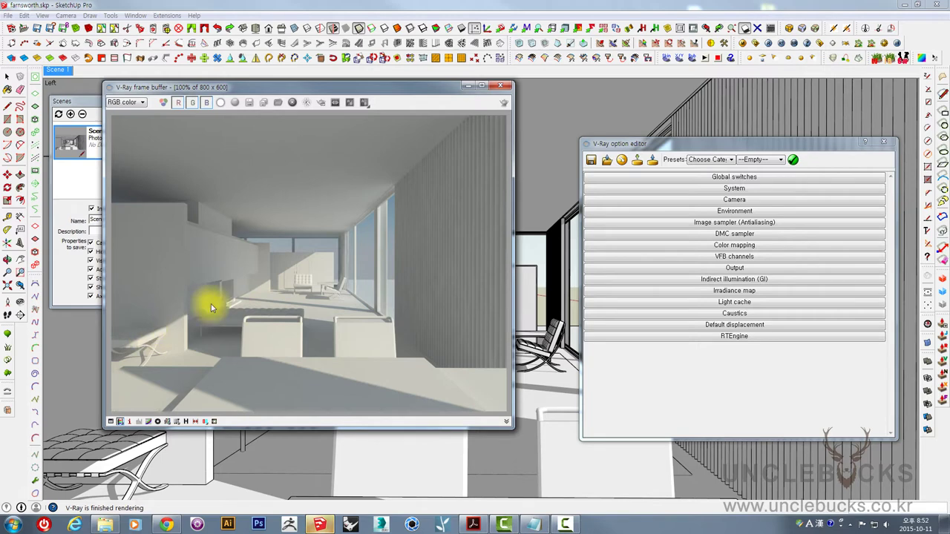
left_click_drag(231, 90, 209, 83)
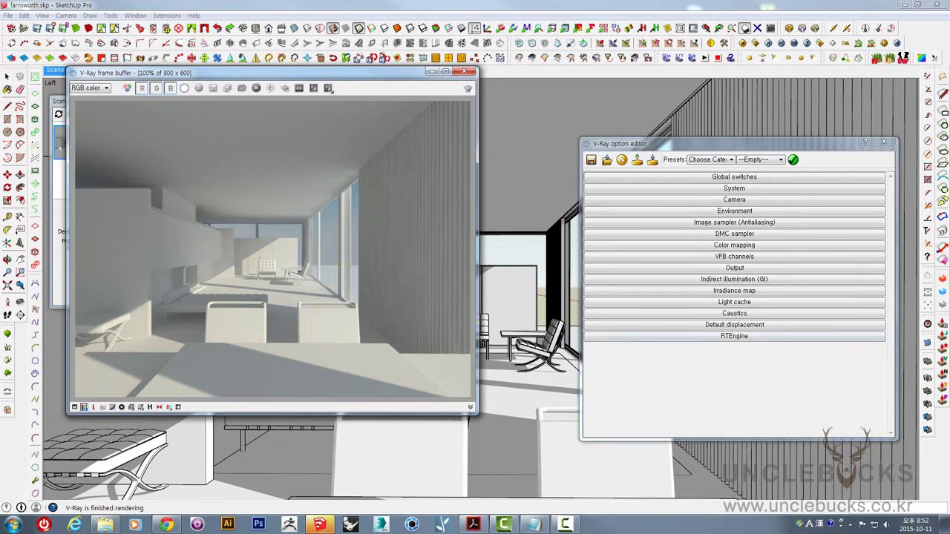
Save the render over the existing V-Ray_01.jpg, confirming the replacement
left_click(213, 90)
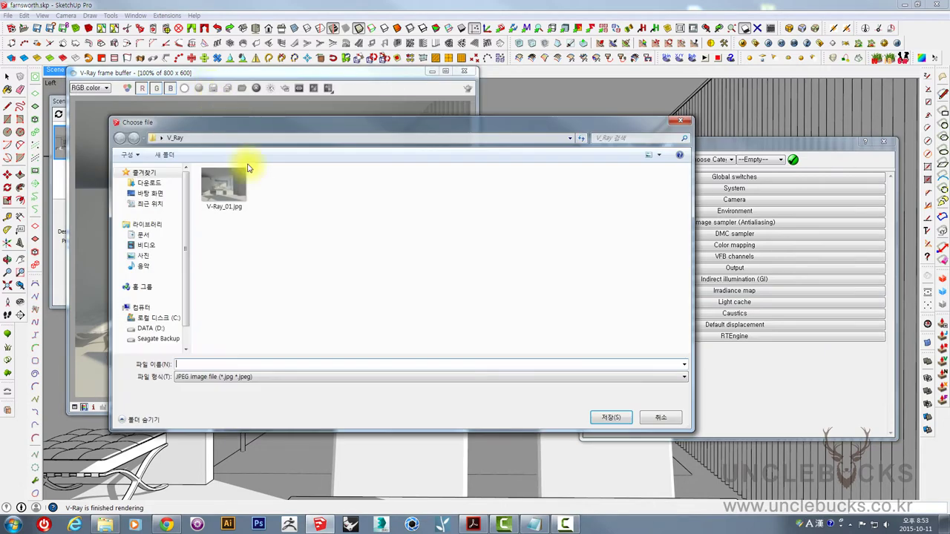
left_click(228, 196)
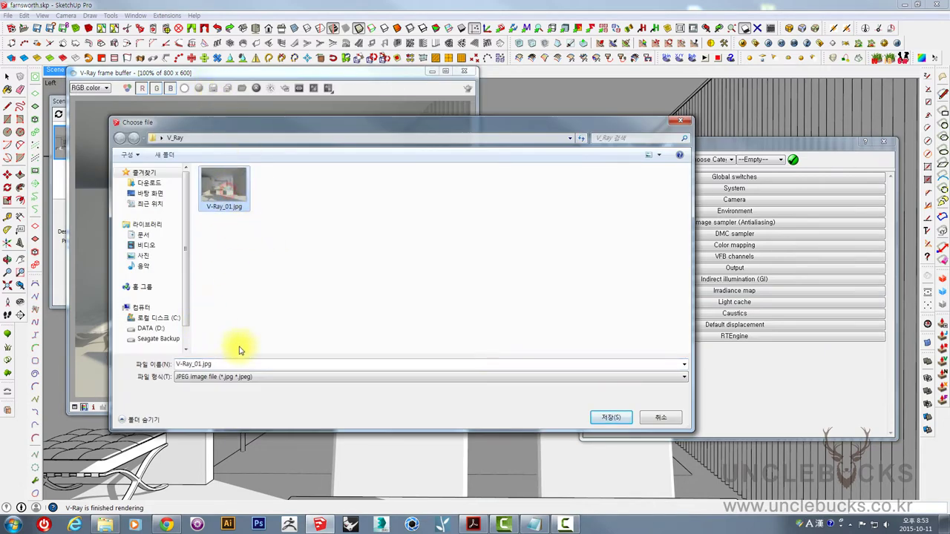
left_click(612, 420)
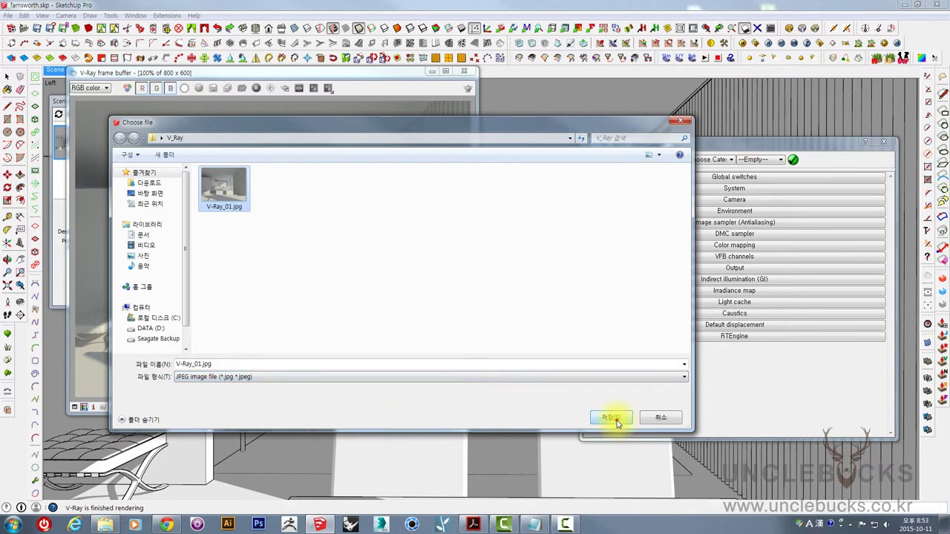
left_click(489, 263)
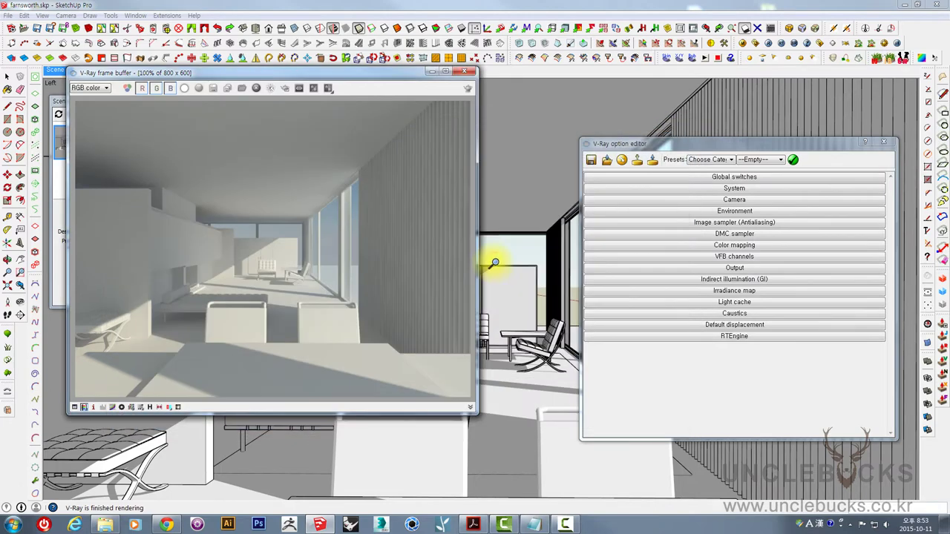
Open Shadow Settings and set the sun time to 03:30 on 11/08
left_click_drag(661, 143, 606, 124)
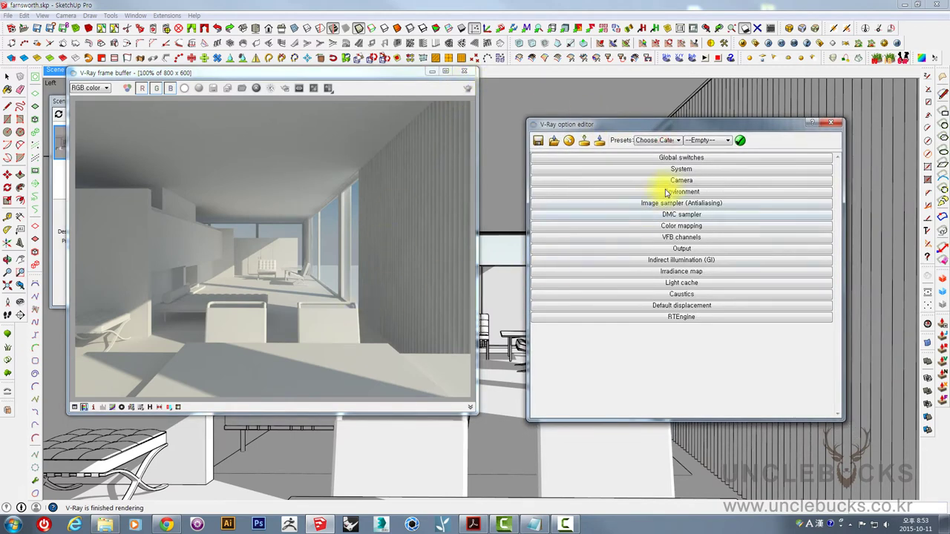
left_click_drag(292, 74, 308, 119)
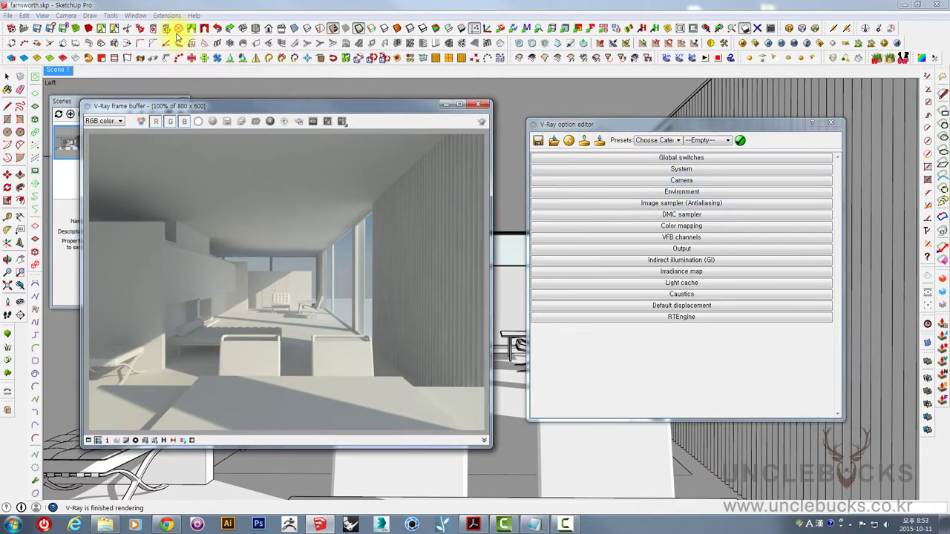
left_click(137, 15)
left_click(156, 128)
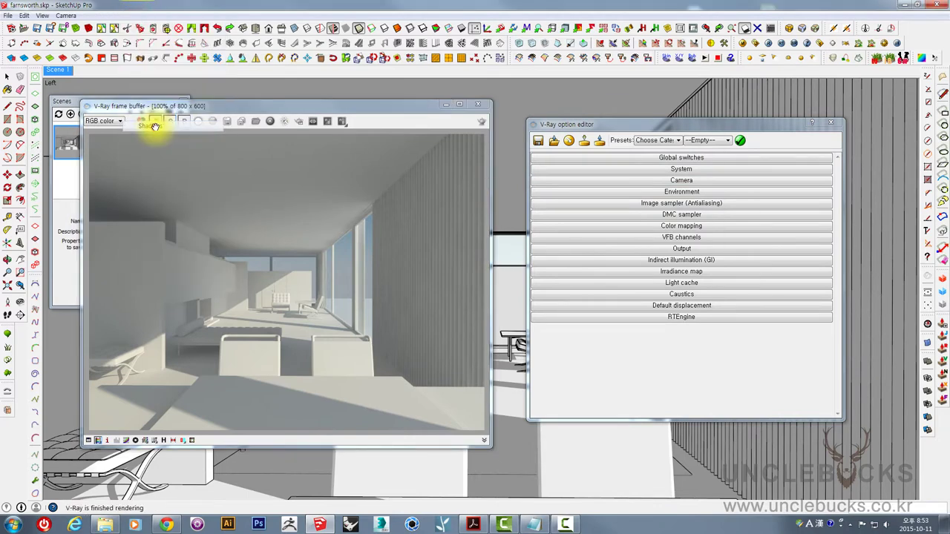
left_click_drag(672, 105, 557, 123)
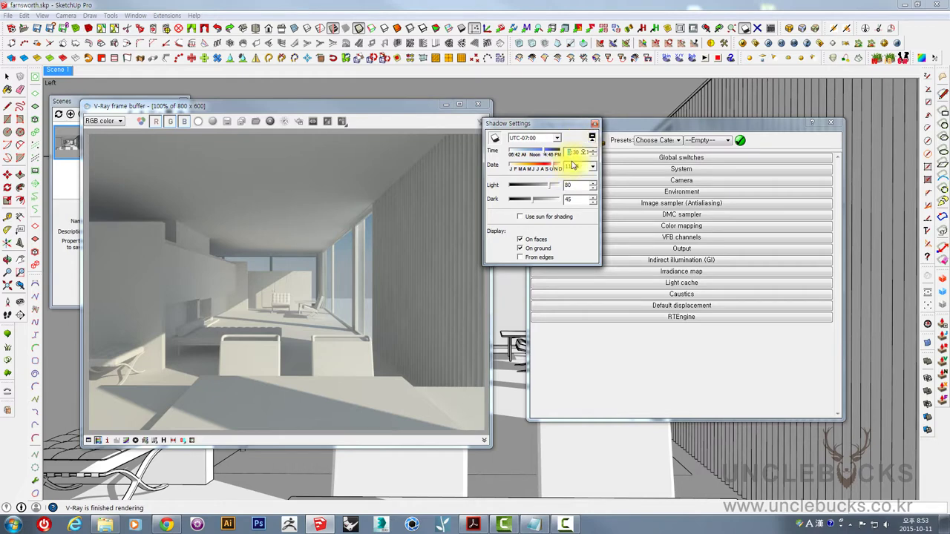
left_click(578, 186)
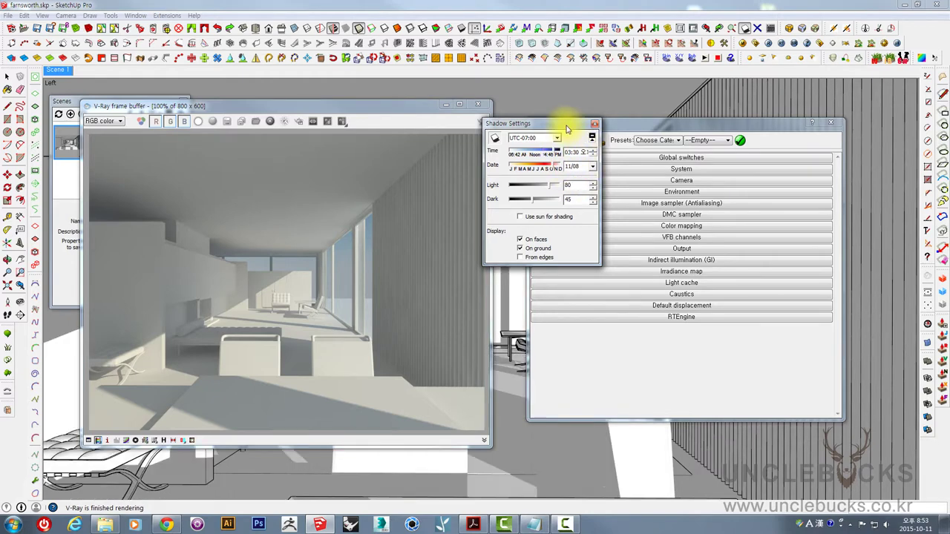
Arrange the Shadow Settings, V-Ray options and reopened render windows side by side
left_click_drag(566, 130, 332, 104)
mouse_move(628, 127)
left_mouse_down()
mouse_move(681, 135)
mouse_move(644, 137)
left_mouse_up()
left_click(443, 103)
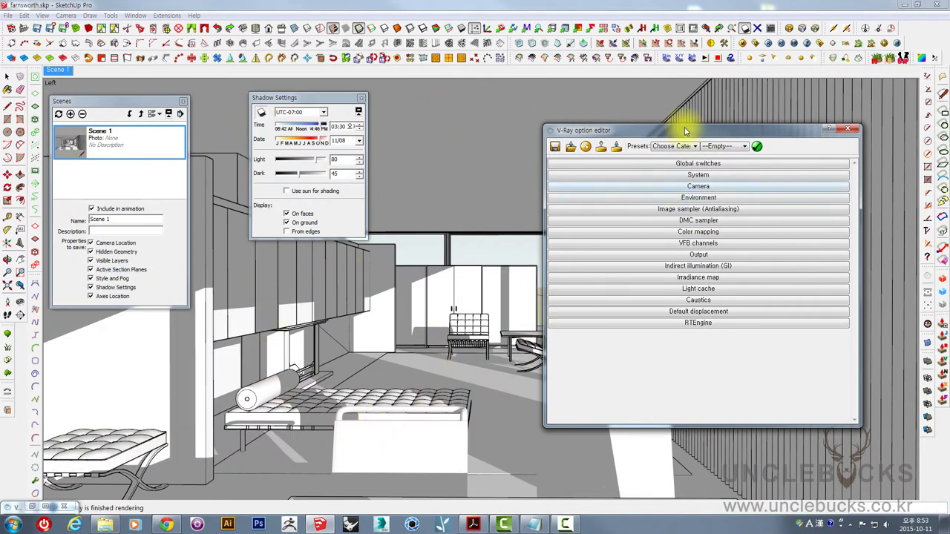
left_click_drag(684, 131, 639, 92)
left_click(334, 128)
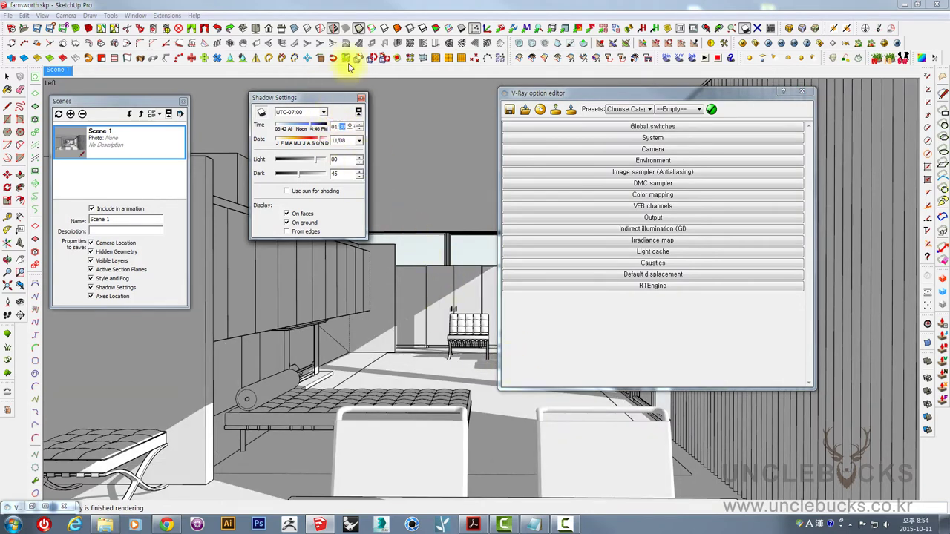
left_click(820, 43)
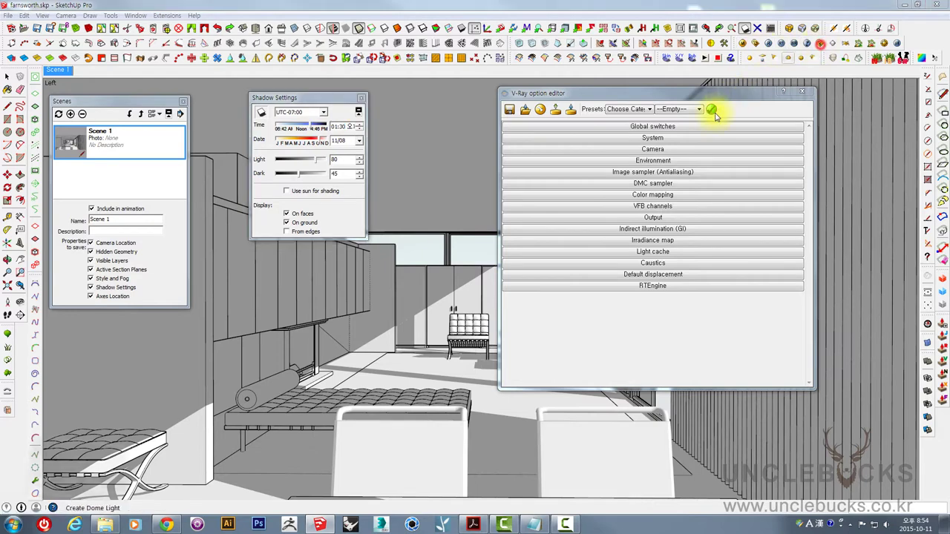
left_click(711, 110)
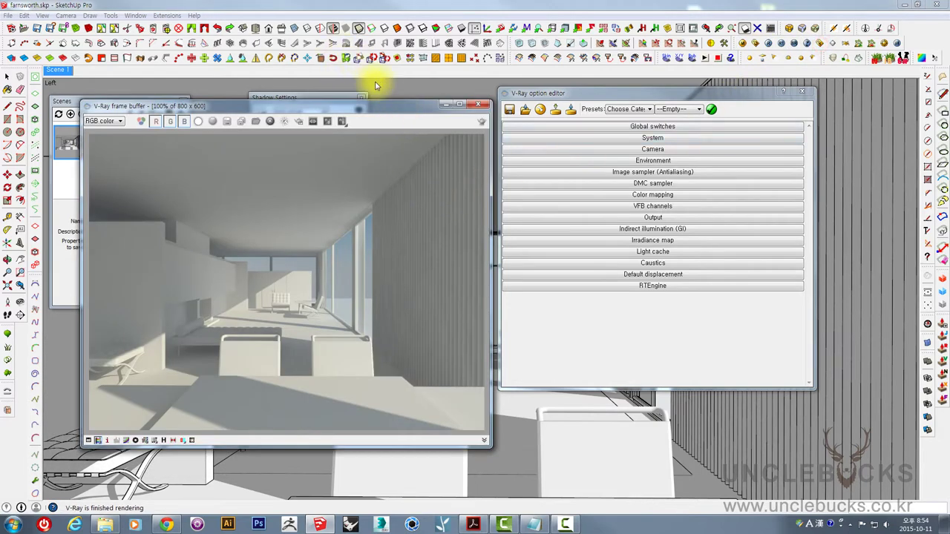
left_click_drag(374, 106, 408, 136)
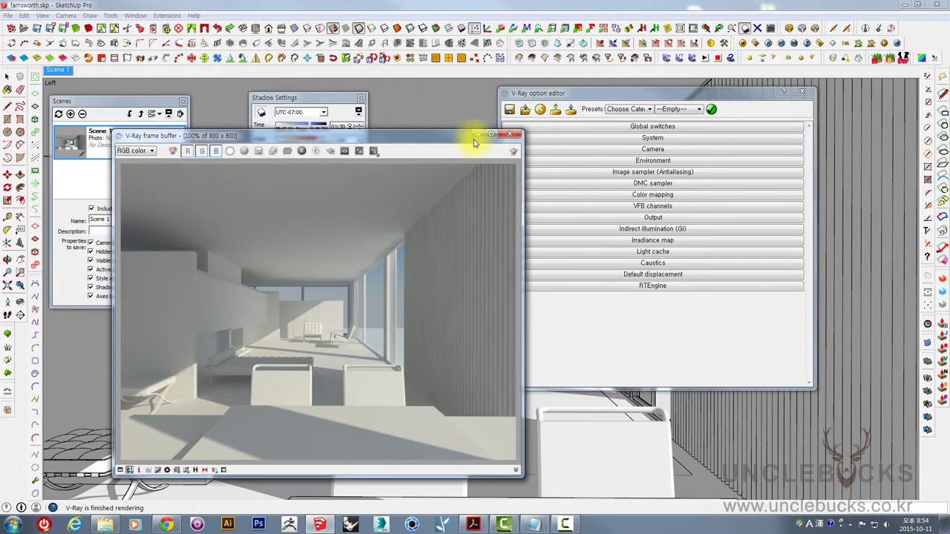
left_click(312, 98)
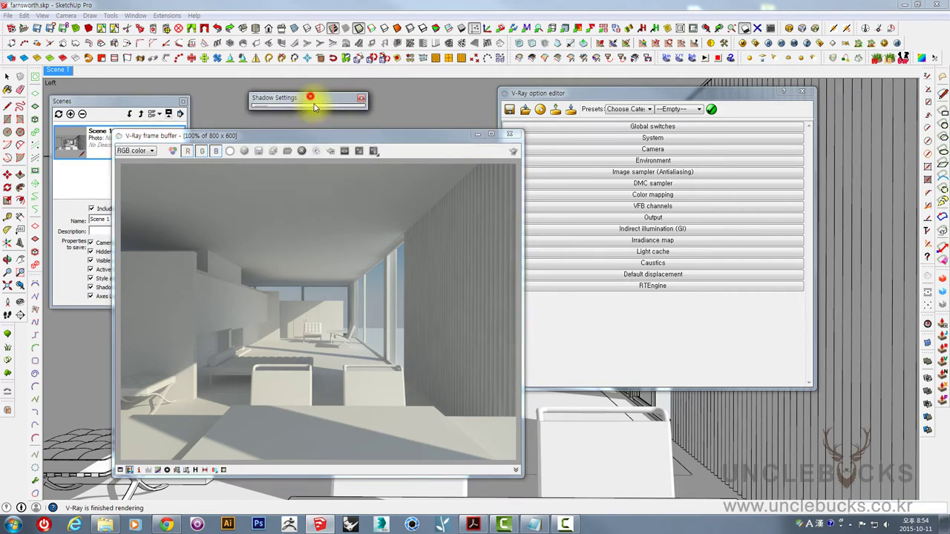
left_click(328, 99)
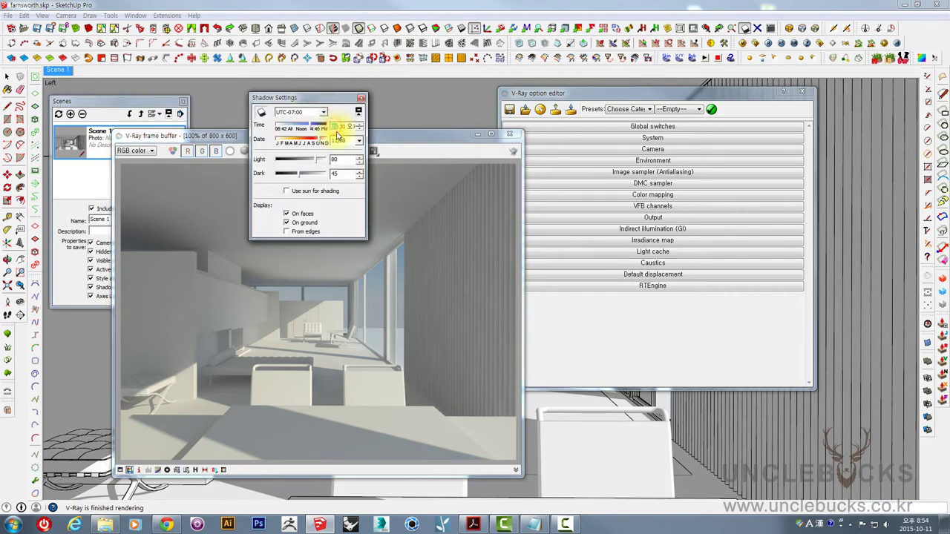
mouse_move(371, 136)
left_mouse_down()
mouse_move(663, 126)
mouse_move(373, 97)
left_mouse_up()
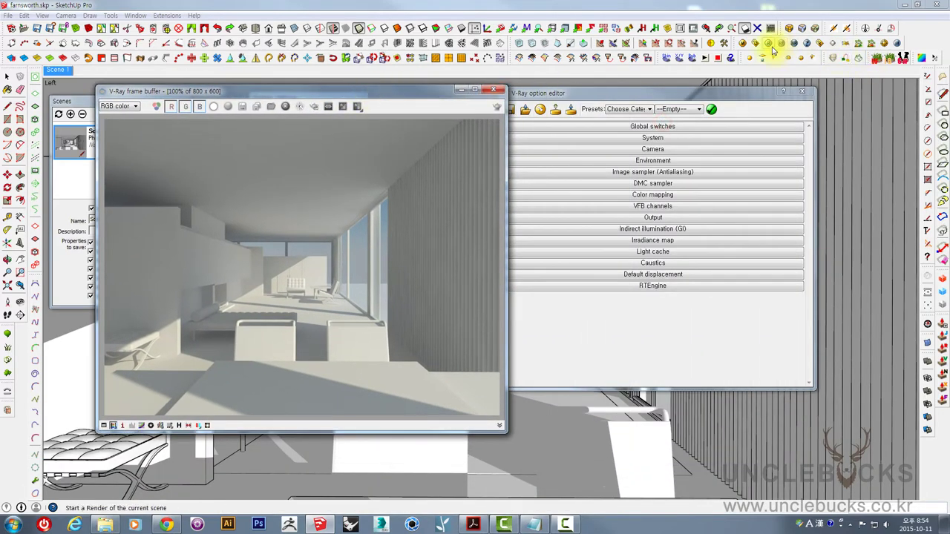
Re-render the interior with the 03:30 sun and move the frame buffer window aside
left_click(769, 44)
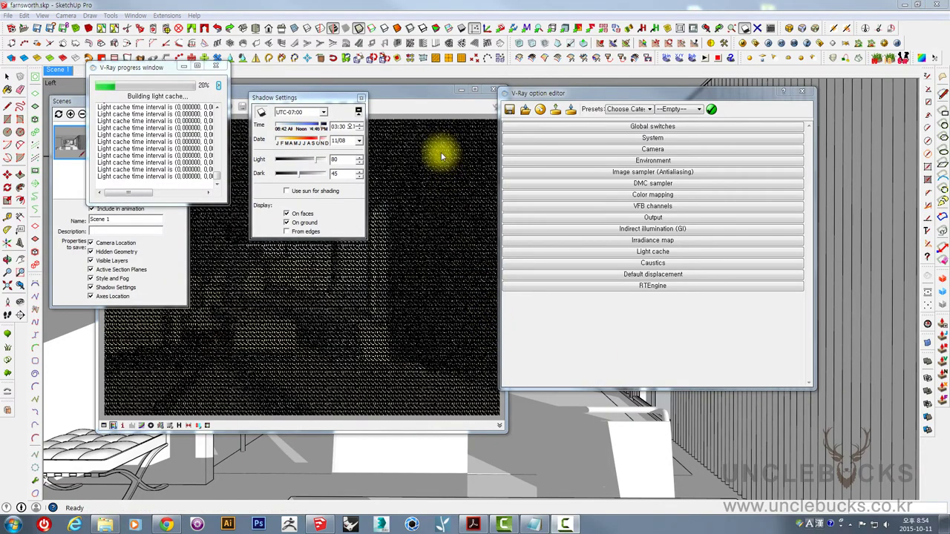
mouse_move(425, 98)
left_mouse_down()
mouse_move(546, 100)
mouse_move(613, 115)
left_mouse_up()
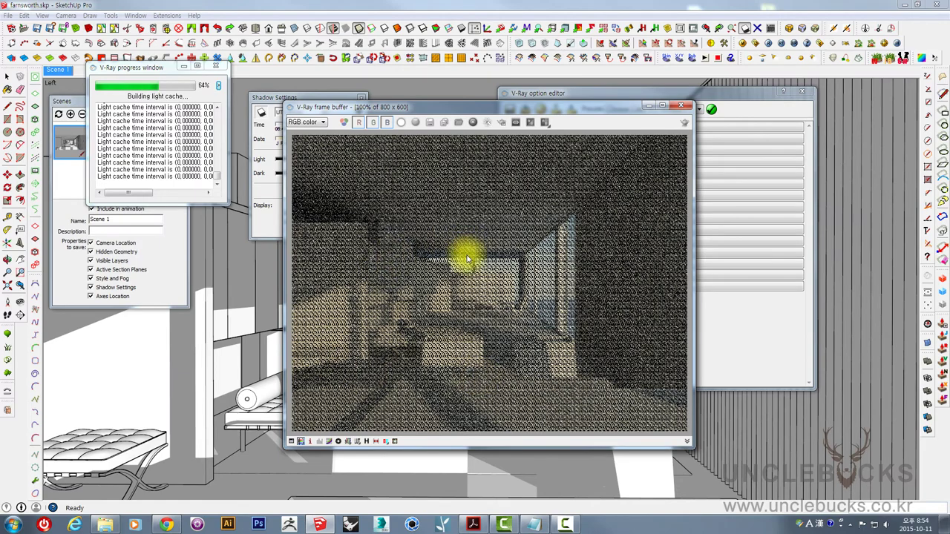
left_click_drag(368, 112, 419, 110)
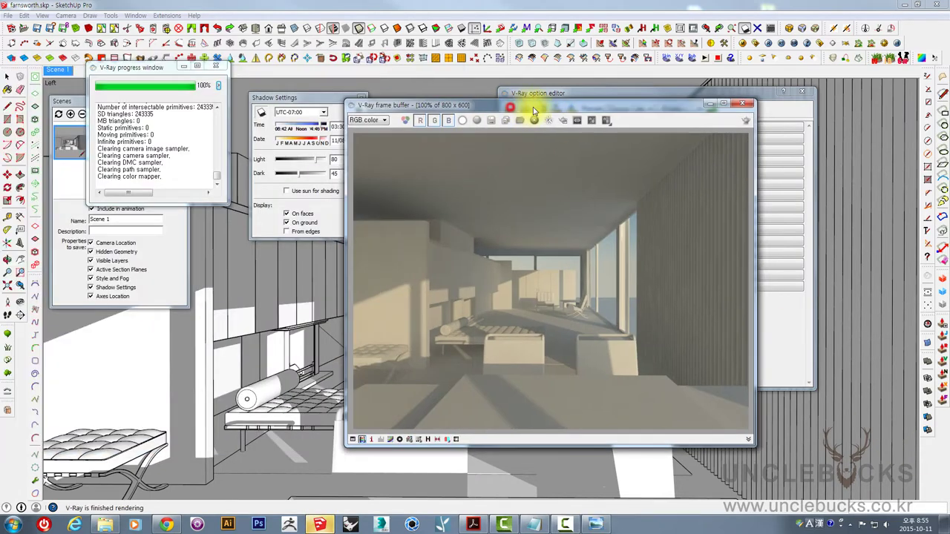
Place the saved V-Ray_01.jpg beside the new frame-buffer render to compare them
left_click_drag(517, 111, 626, 106)
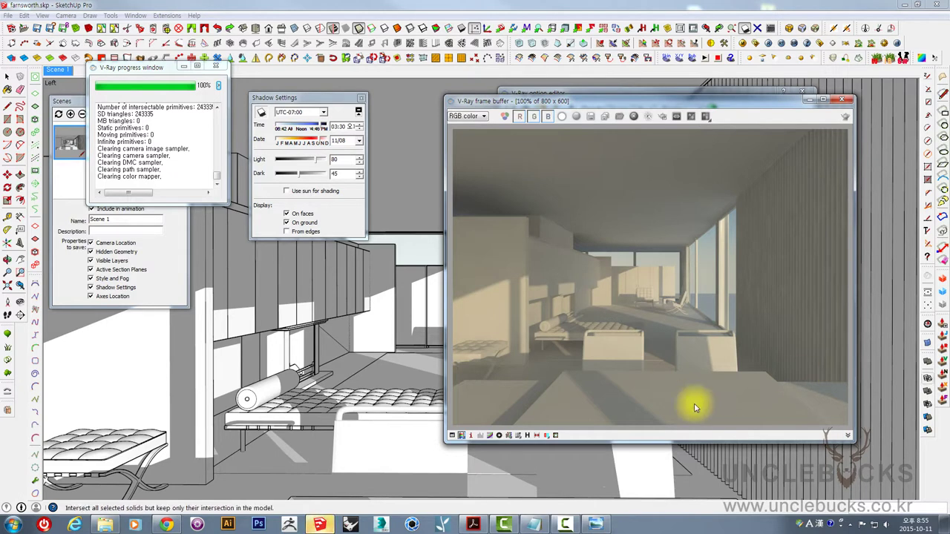
left_click(595, 524)
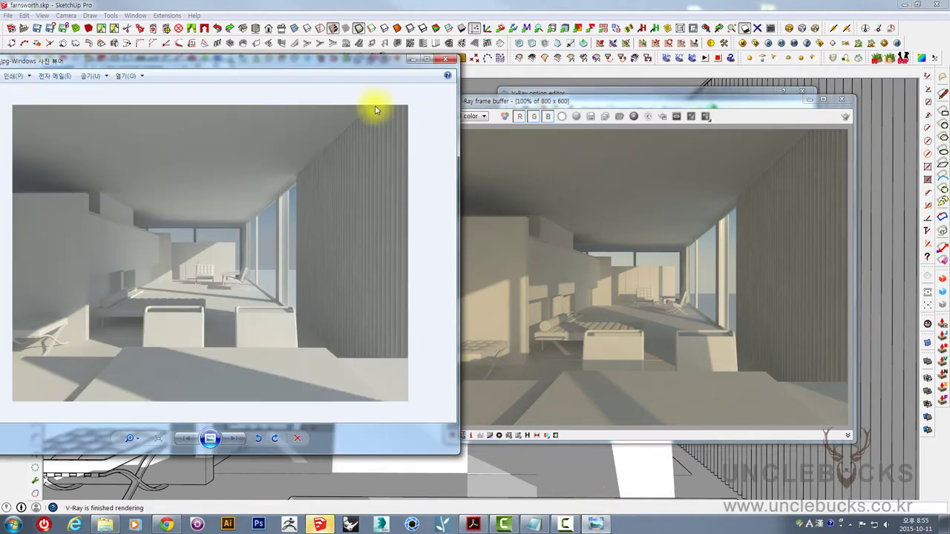
left_click_drag(509, 100, 544, 96)
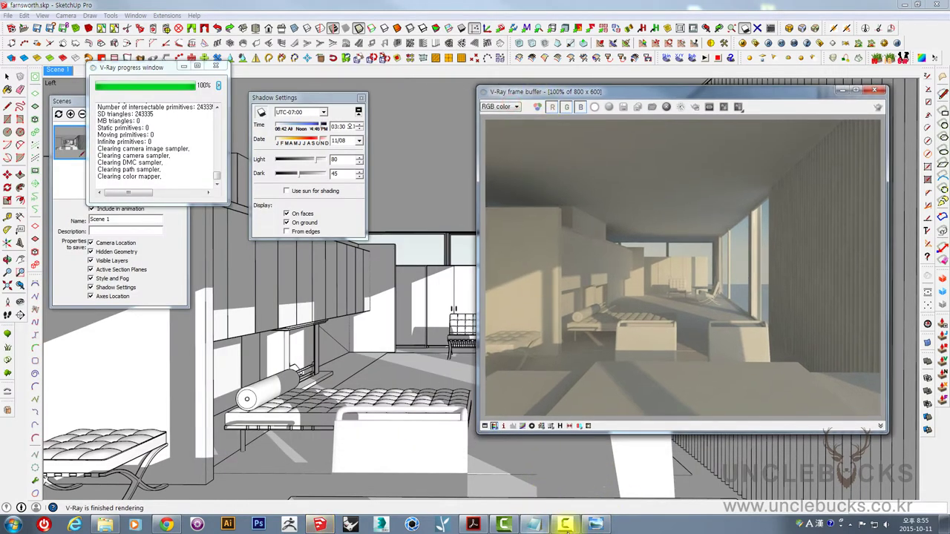
left_click(595, 524)
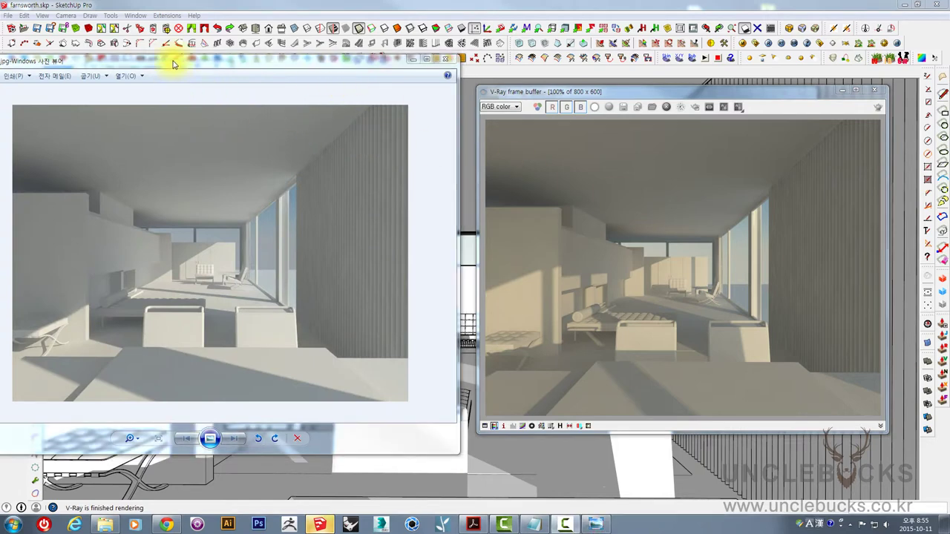
left_click_drag(173, 64, 185, 52)
left_click_drag(526, 92, 541, 73)
left_click(595, 523)
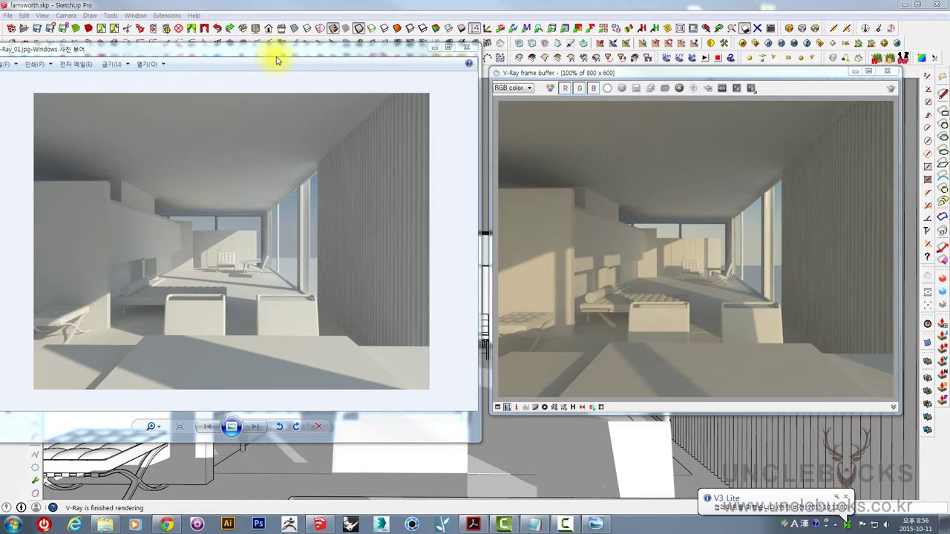
Restore the V-Ray_01.jpg viewer to normal size, nudge it, then close it
double_click(279, 56)
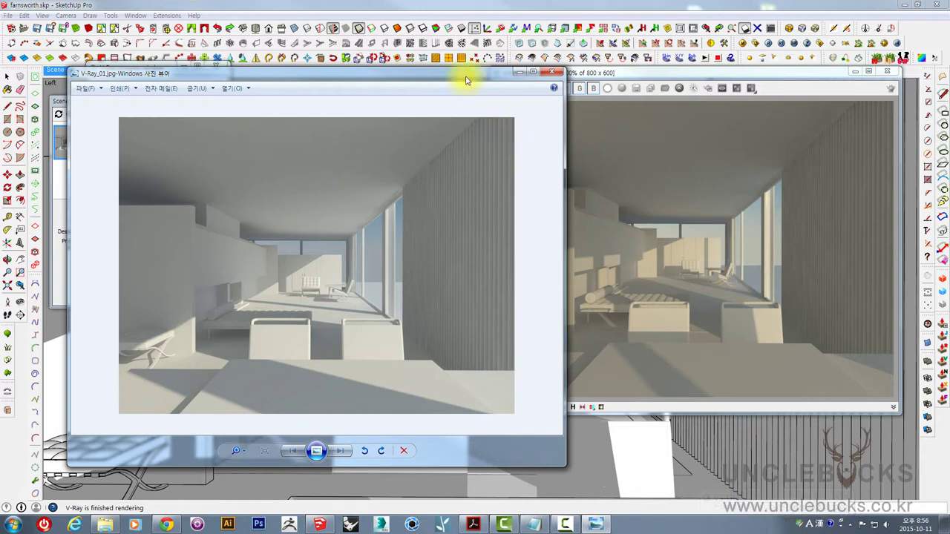
left_click_drag(460, 78, 429, 63)
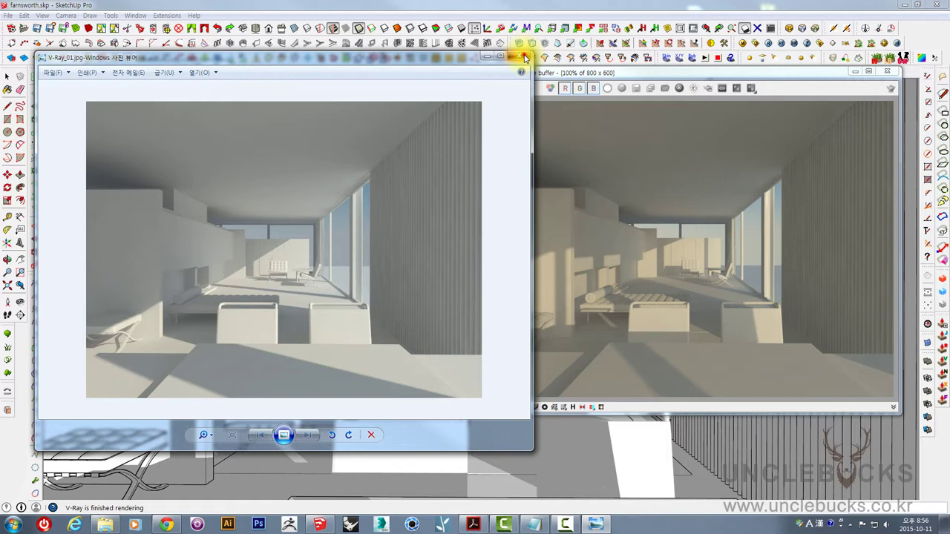
left_click(524, 58)
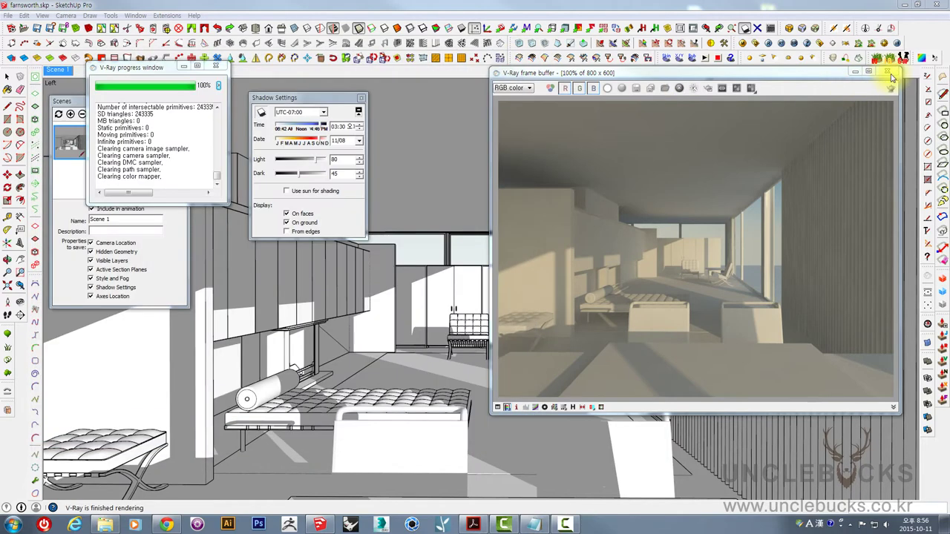
Close the frame buffer, progress window, V-Ray options and Scenes panel, then reopen Shadow Settings
left_click(886, 71)
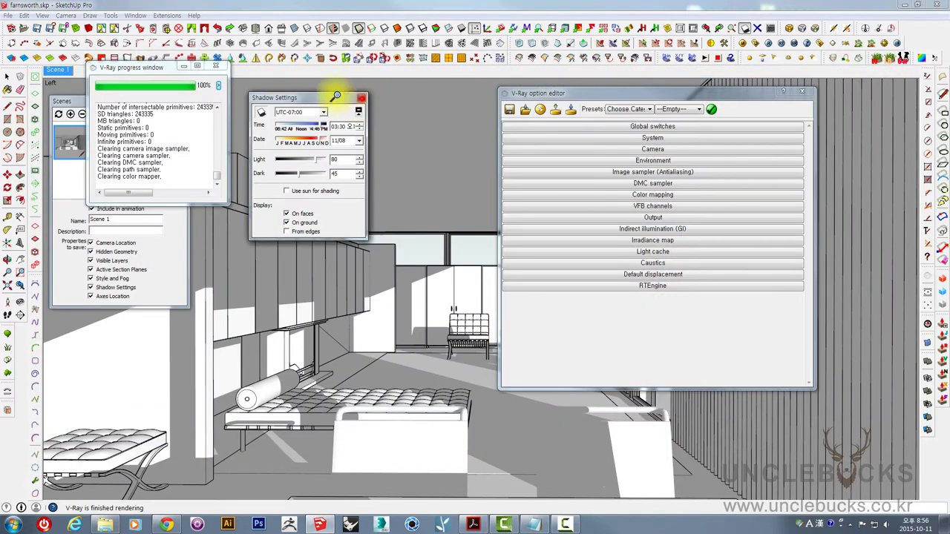
left_click(361, 98)
left_click(216, 65)
left_click(802, 92)
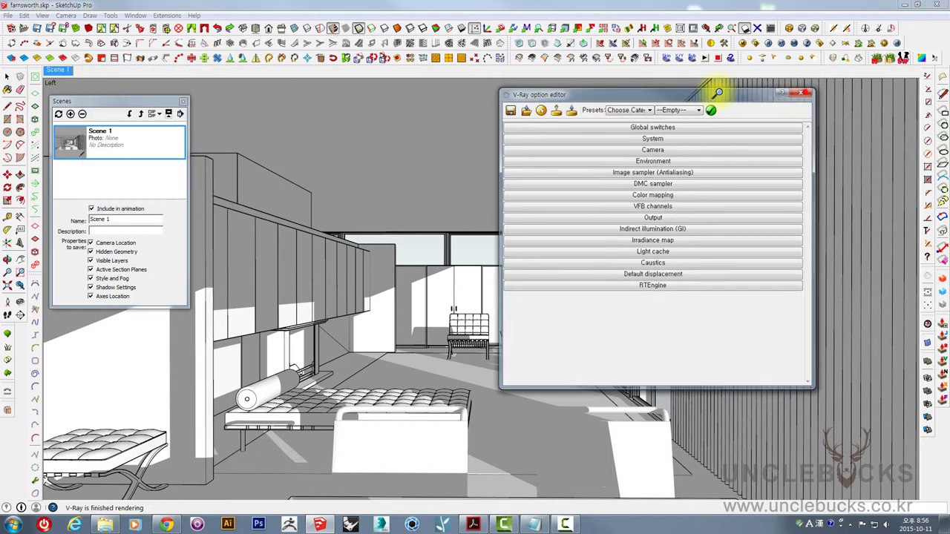
left_click(183, 100)
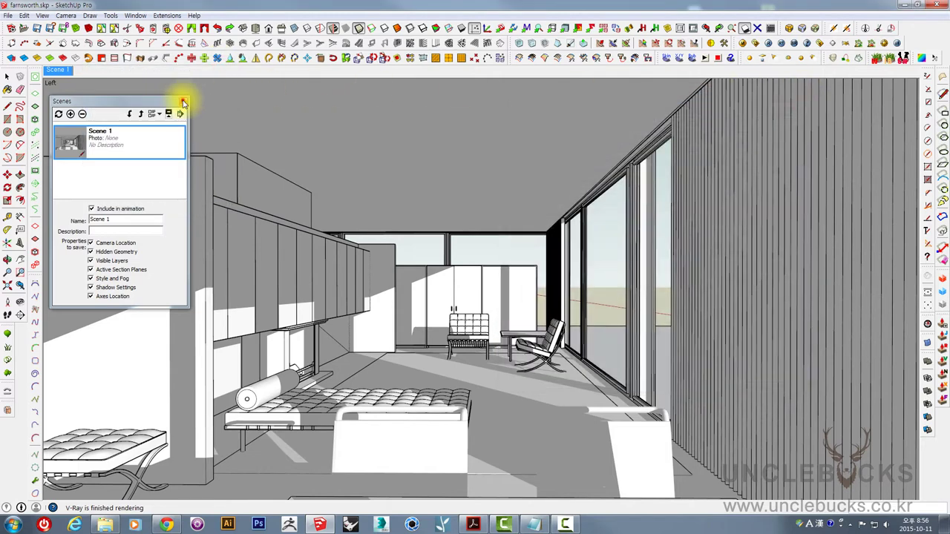
left_click(135, 15)
left_click(157, 125)
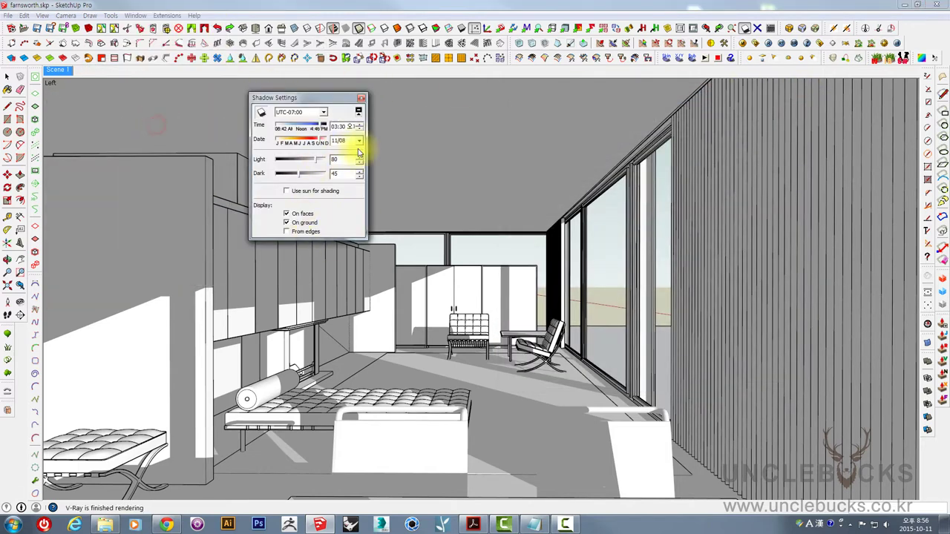
Orbit and zoom to a high exterior view of the house, moving Shadow Settings left
key("o")
left_click_drag(222, 325, 184, 360)
scroll(435, 364, "down", 3)
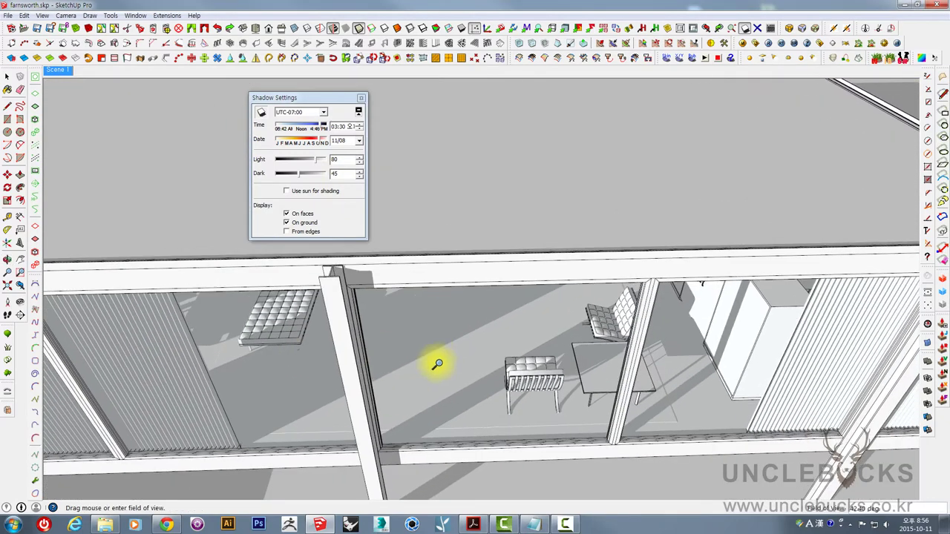
scroll(440, 365, "down", 3)
scroll(422, 382, "down", 3)
left_click_drag(566, 338, 509, 349)
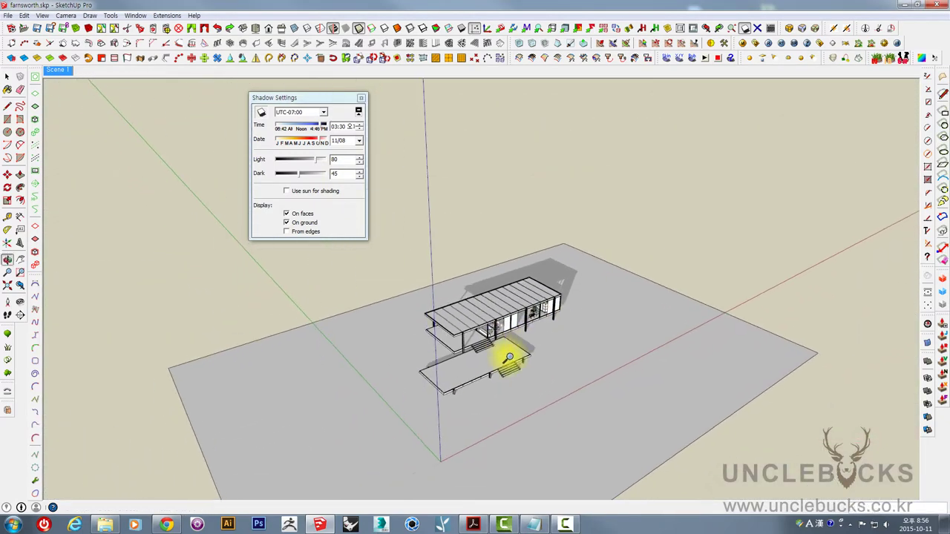
scroll(509, 342, "up", 3)
scroll(508, 322, "up", 3)
scroll(533, 295, "up", 2)
mouse_move(533, 295)
left_mouse_down()
mouse_move(630, 314)
mouse_move(557, 318)
left_mouse_up()
scroll(598, 314, "up", 2)
scroll(557, 319, "up", 2)
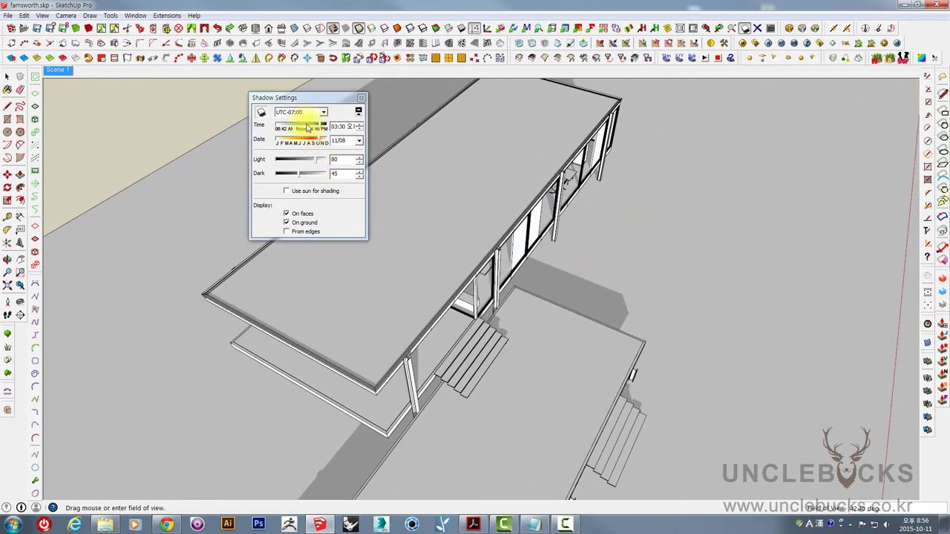
left_click_drag(296, 99, 245, 107)
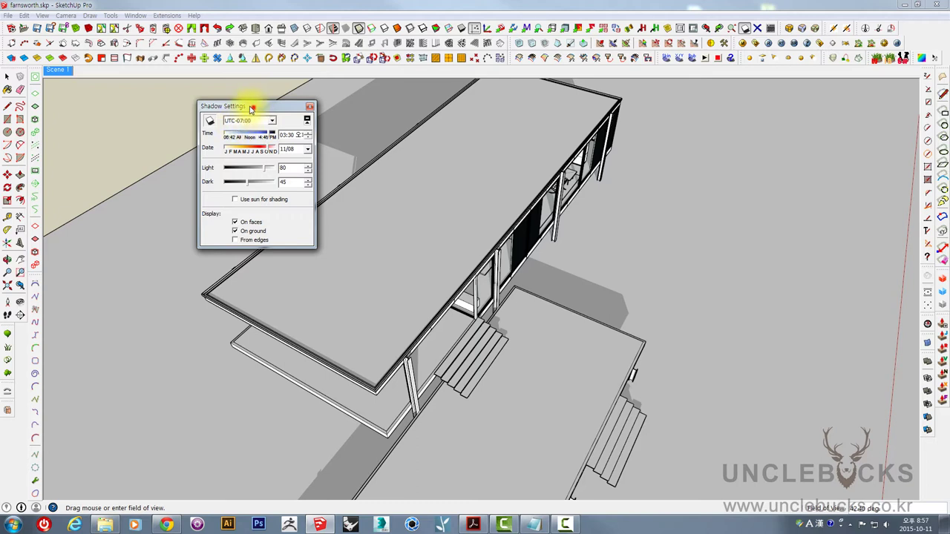
left_click_drag(251, 109, 234, 105)
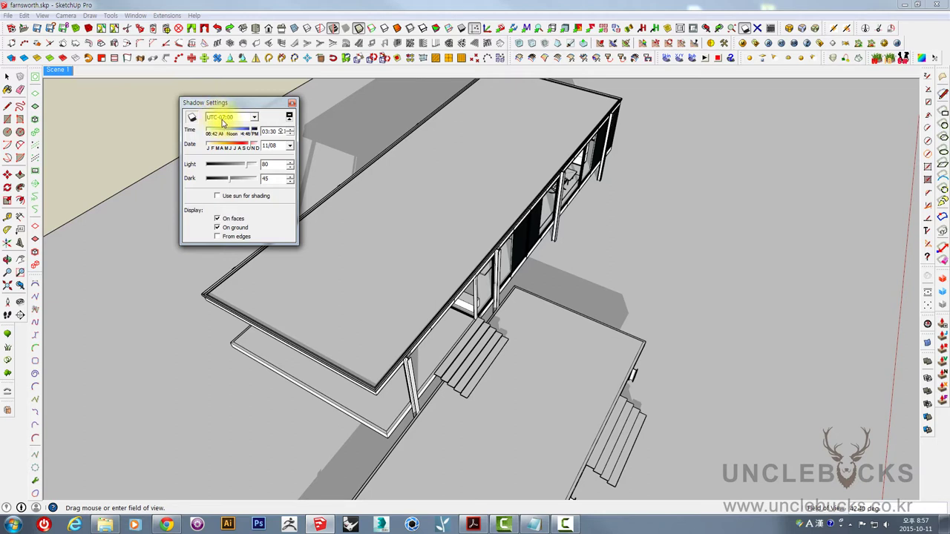
Set the Shadow Settings time zone to UTC+09:00
left_click(222, 118)
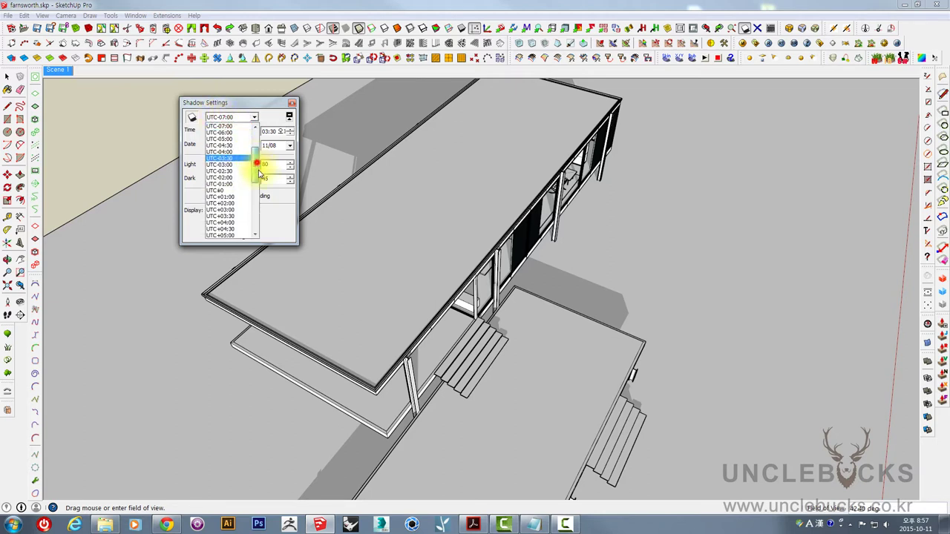
left_click_drag(259, 172, 259, 183)
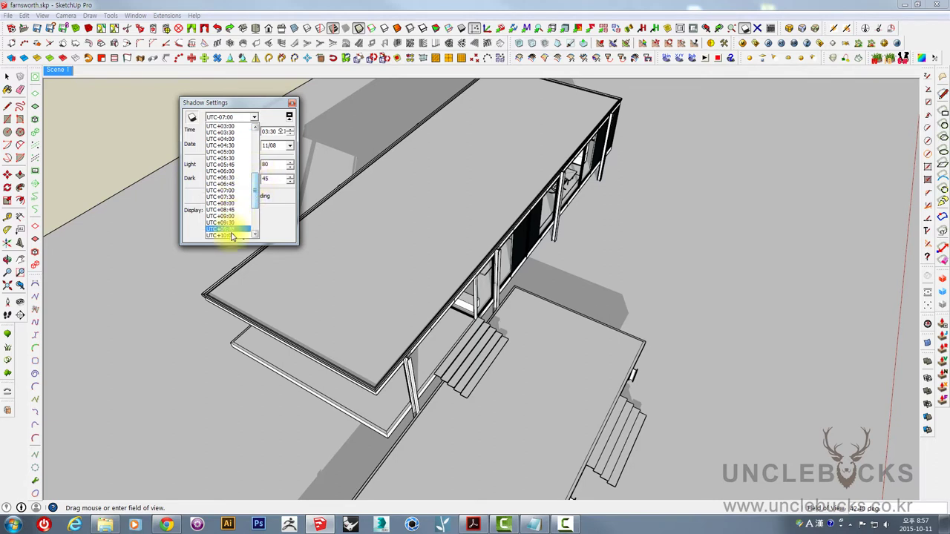
left_click(547, 296)
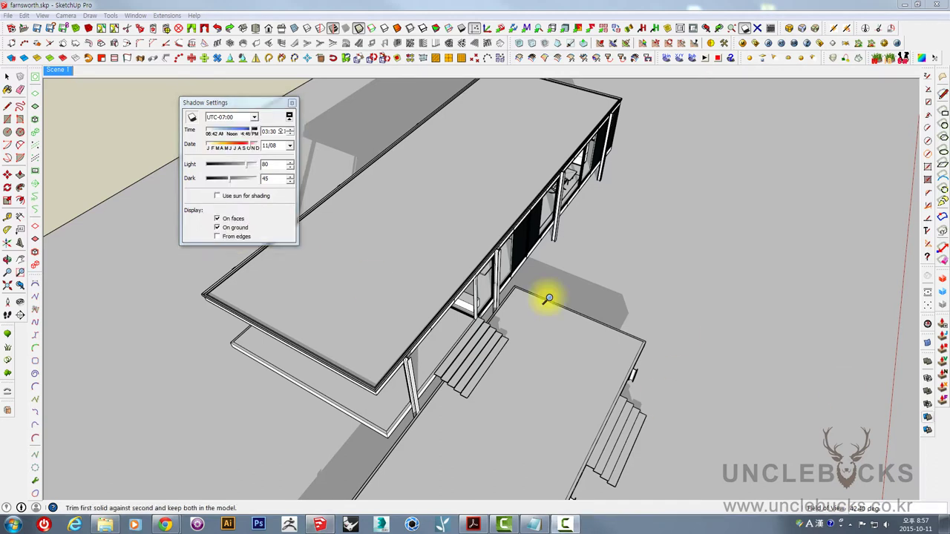
left_click(216, 118)
left_click_drag(252, 162, 256, 195)
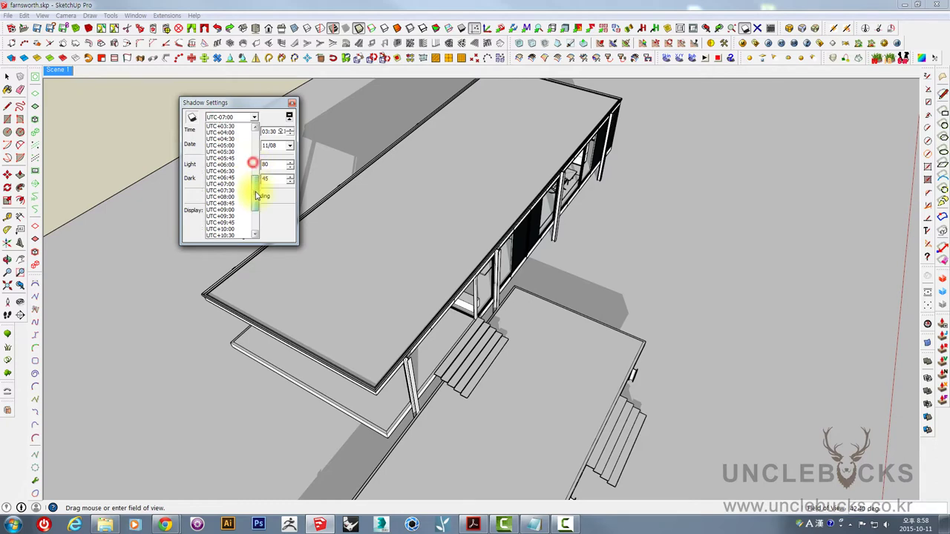
left_click(220, 209)
Orbit and zoom to a steep overhead view of the darkened house
mouse_move(388, 205)
middle_mouse_down()
mouse_move(444, 187)
mouse_move(393, 170)
mouse_move(590, 206)
mouse_move(519, 218)
mouse_move(451, 271)
mouse_move(555, 134)
mouse_move(344, 307)
mouse_move(568, 215)
mouse_move(494, 272)
mouse_move(657, 333)
middle_mouse_up()
scroll(527, 222, "up", 2)
scroll(528, 222, "down", 5)
scroll(657, 333, "up", 1)
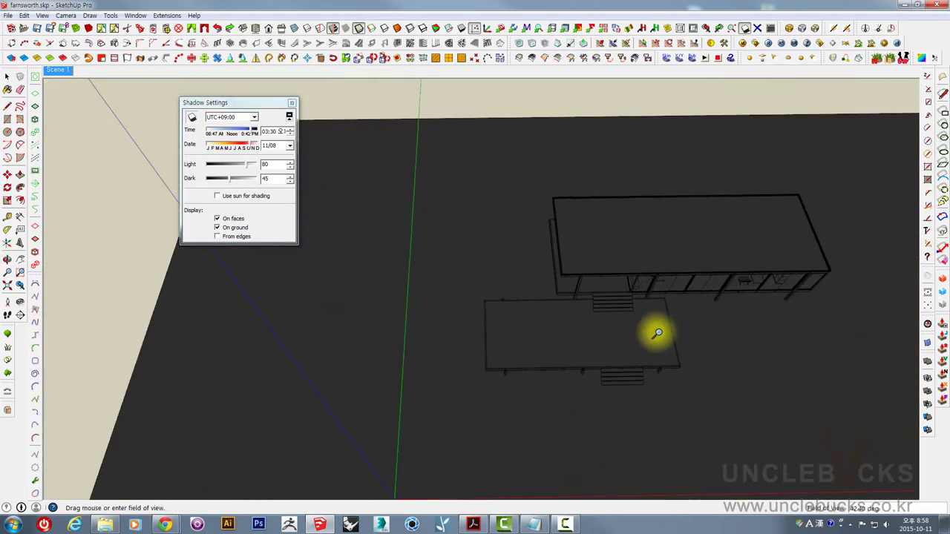
scroll(658, 333, "down", 3)
mouse_move(505, 250)
middle_mouse_down()
mouse_move(517, 208)
mouse_move(449, 240)
middle_mouse_up()
scroll(359, 288, "up", 2)
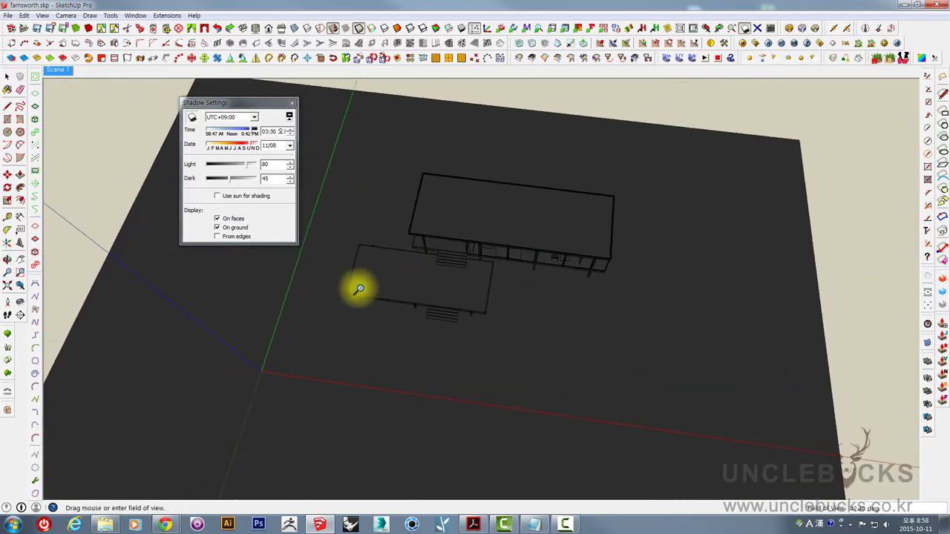
middle_click_drag(359, 288, 454, 282)
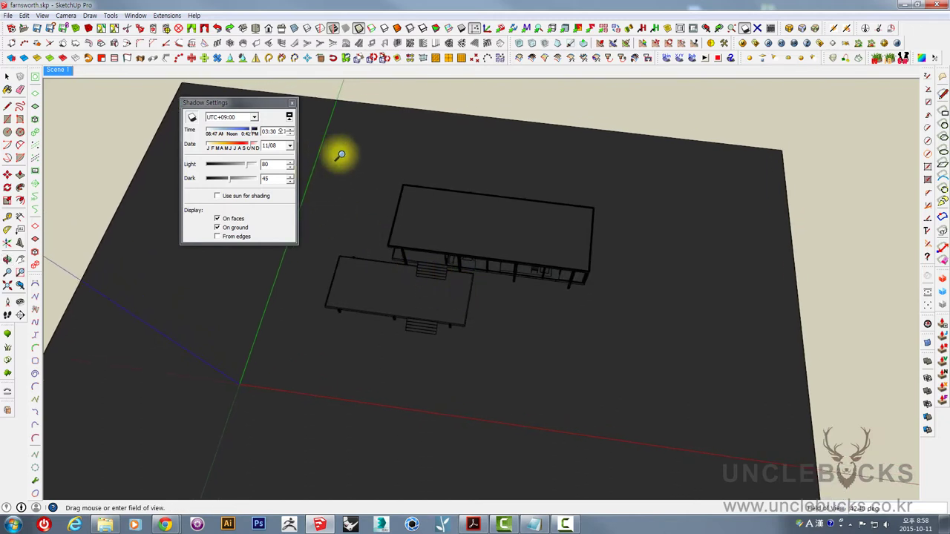
middle_click_drag(365, 201, 334, 193)
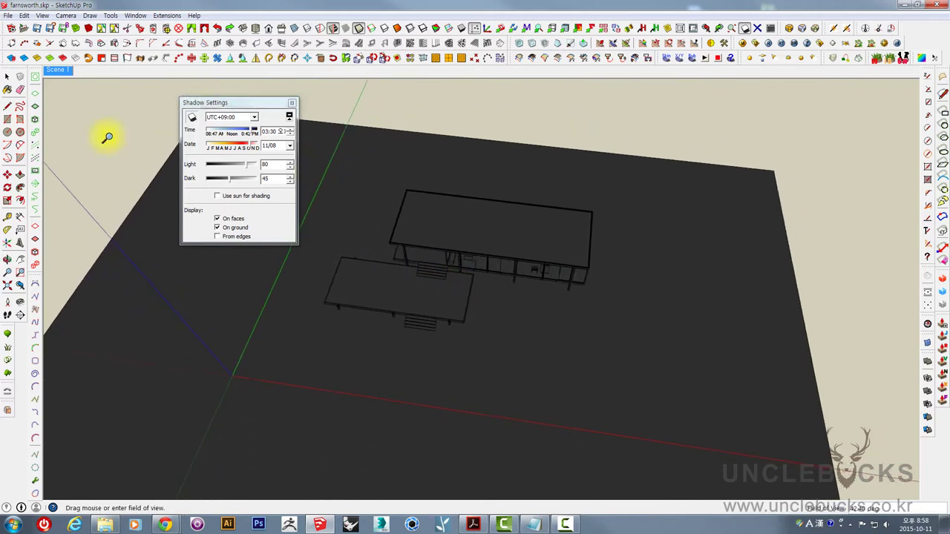
Start Add Location from the File menu and dismiss its introduction message
left_click(8, 16)
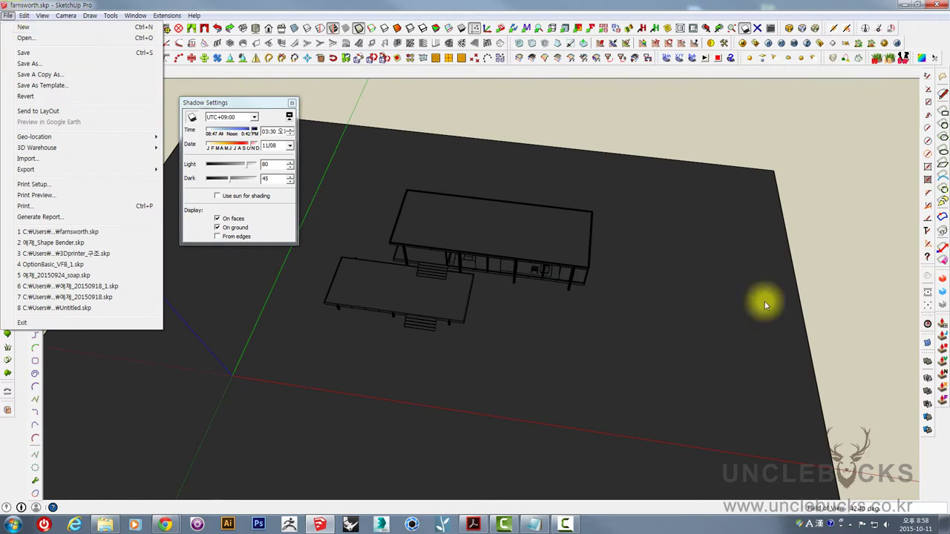
left_click(667, 266)
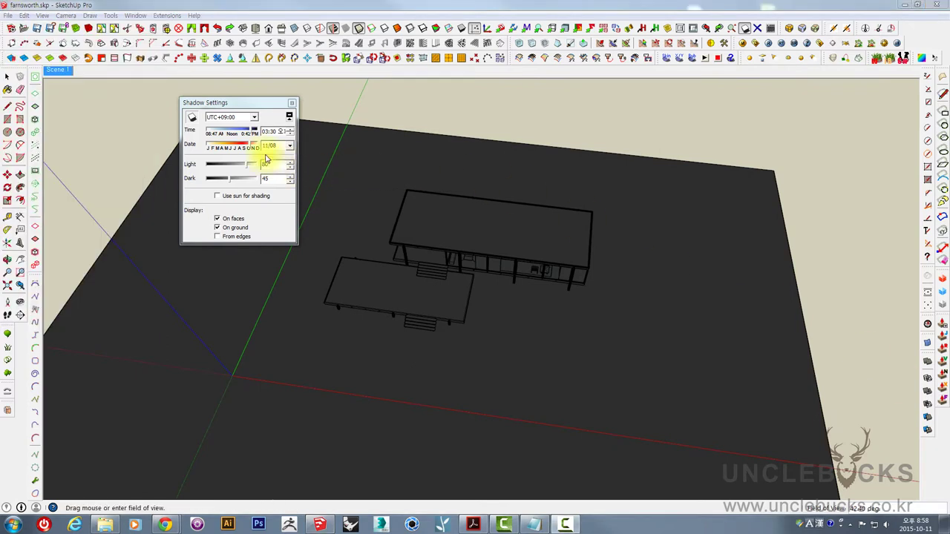
left_click(5, 16)
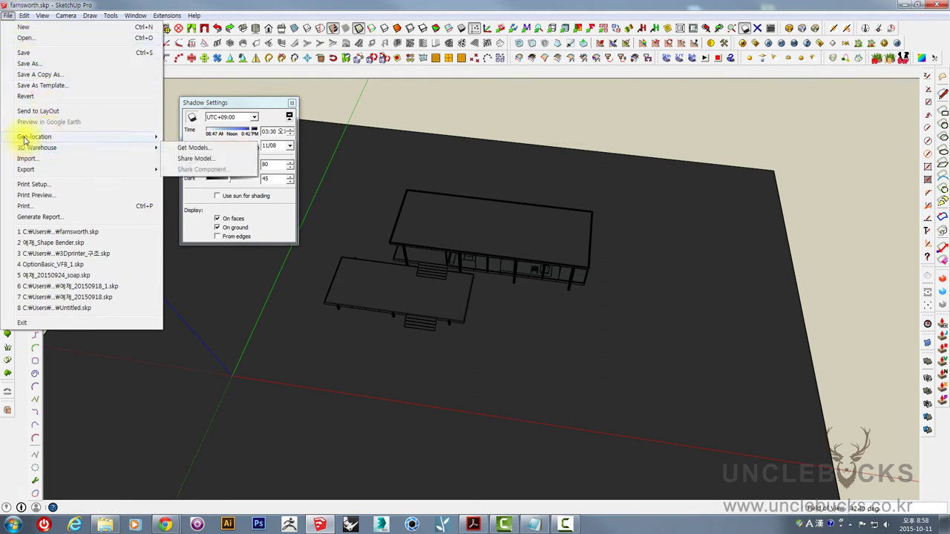
mouse_move(34, 137)
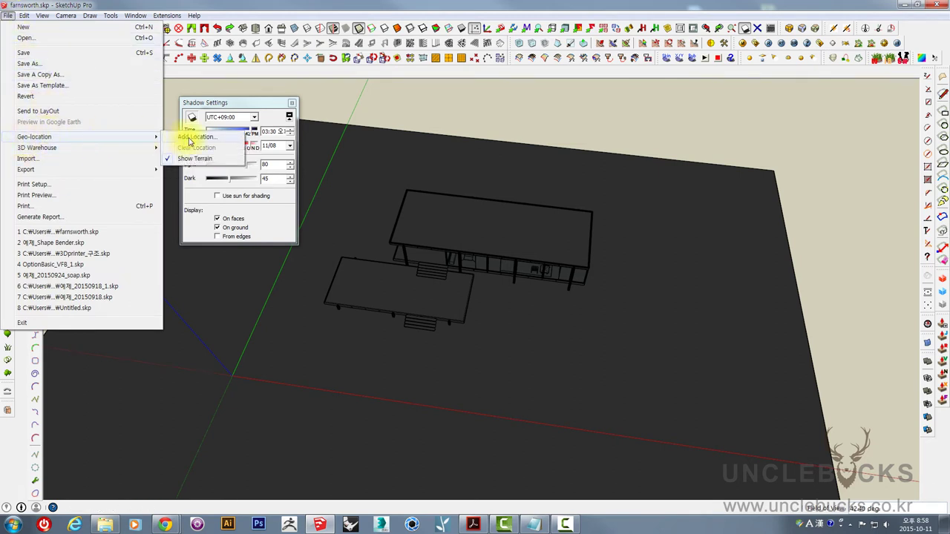
left_click(189, 140)
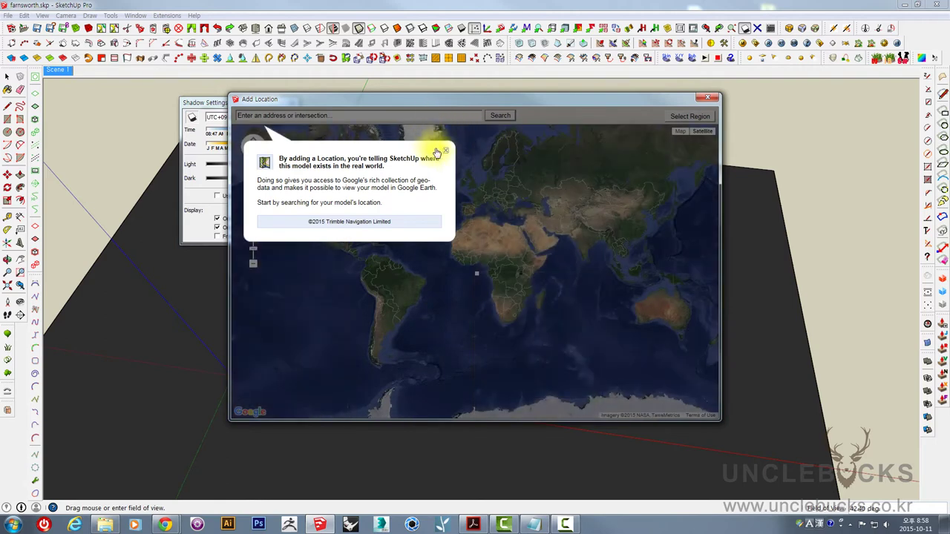
left_click(446, 151)
type("seoul")
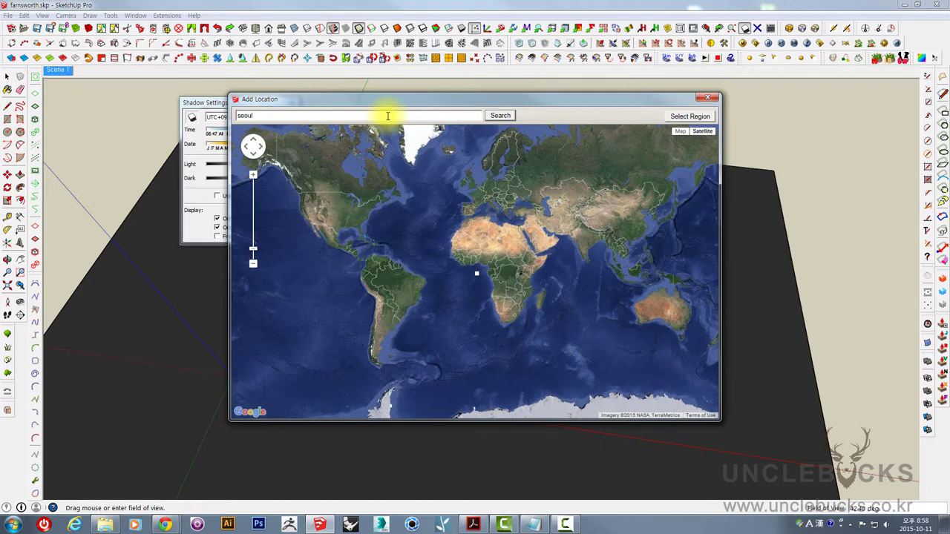
Search Seoul, frame City Hall, select the map region and grab it as terrain
key("Return")
scroll(433, 250, "up", 2)
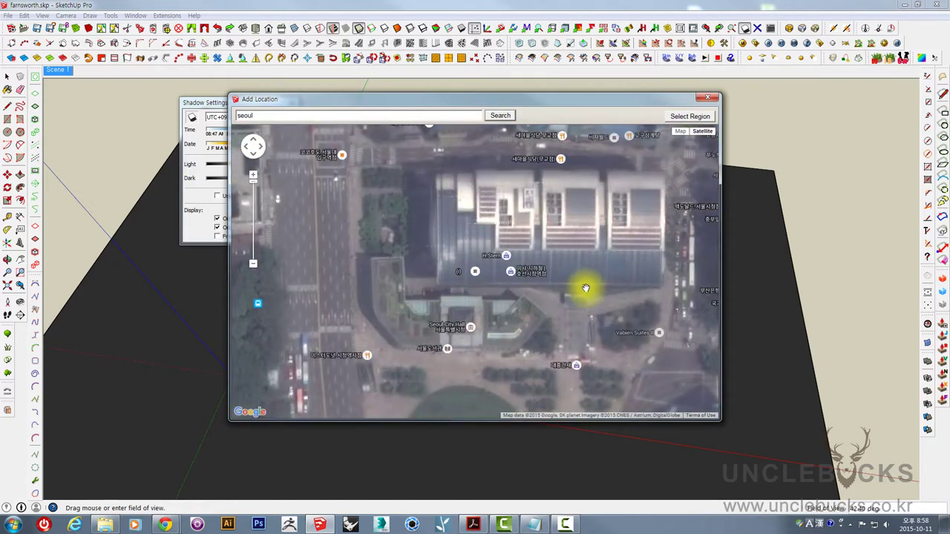
left_click_drag(586, 288, 483, 248)
scroll(486, 246, "down", 1)
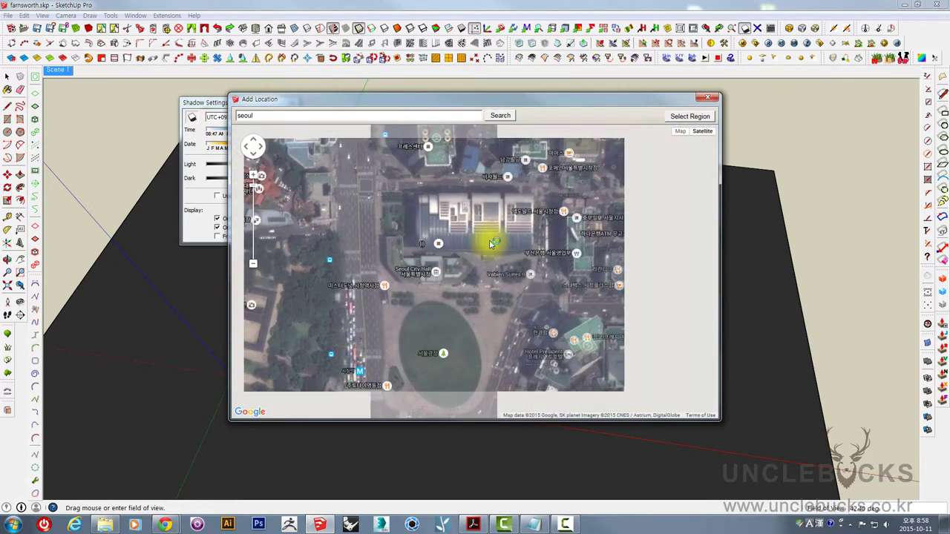
left_click(698, 117)
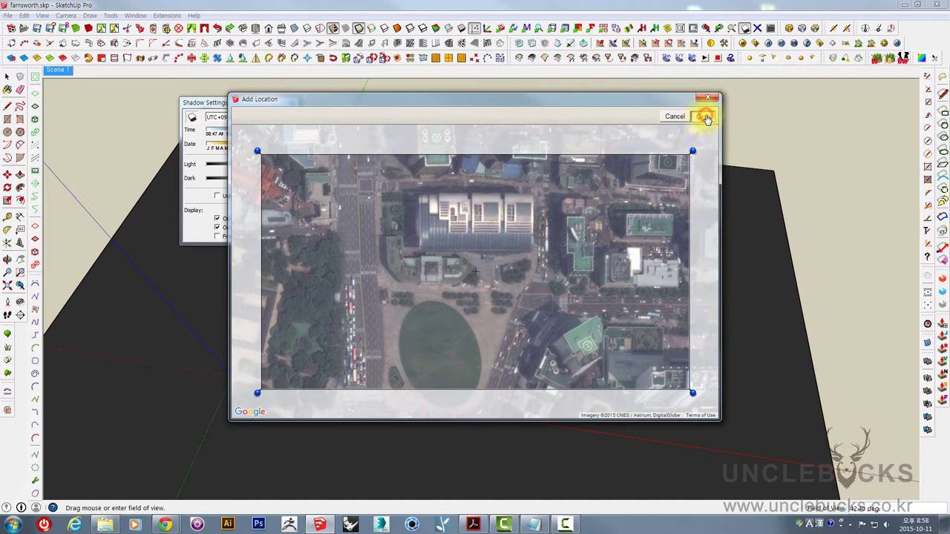
left_click(705, 119)
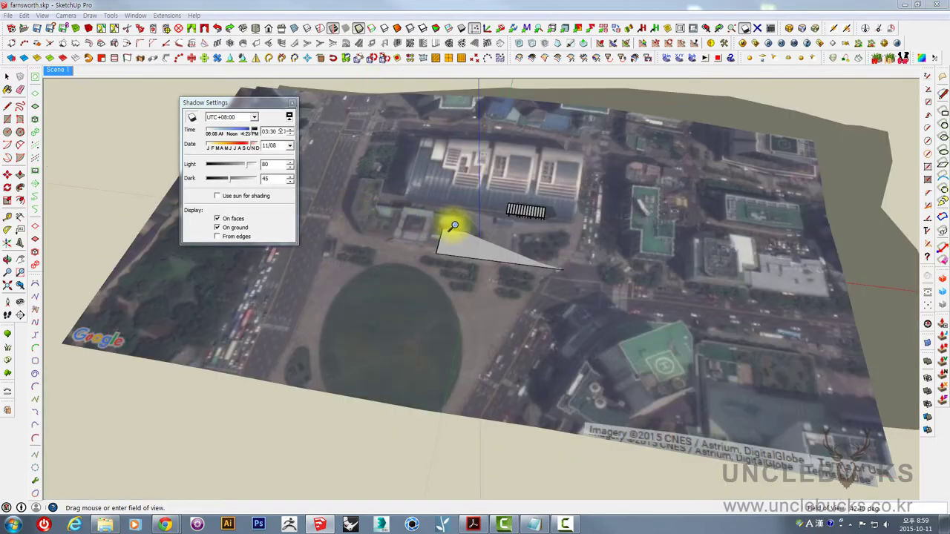
key("o")
mouse_move(512, 176)
left_mouse_down()
mouse_move(746, 87)
mouse_move(681, 162)
mouse_move(434, 227)
mouse_move(556, 274)
mouse_move(556, 184)
mouse_move(421, 163)
mouse_move(456, 282)
mouse_move(610, 197)
mouse_move(539, 261)
mouse_move(483, 223)
mouse_move(507, 140)
mouse_move(508, 180)
left_mouse_up()
key("z")
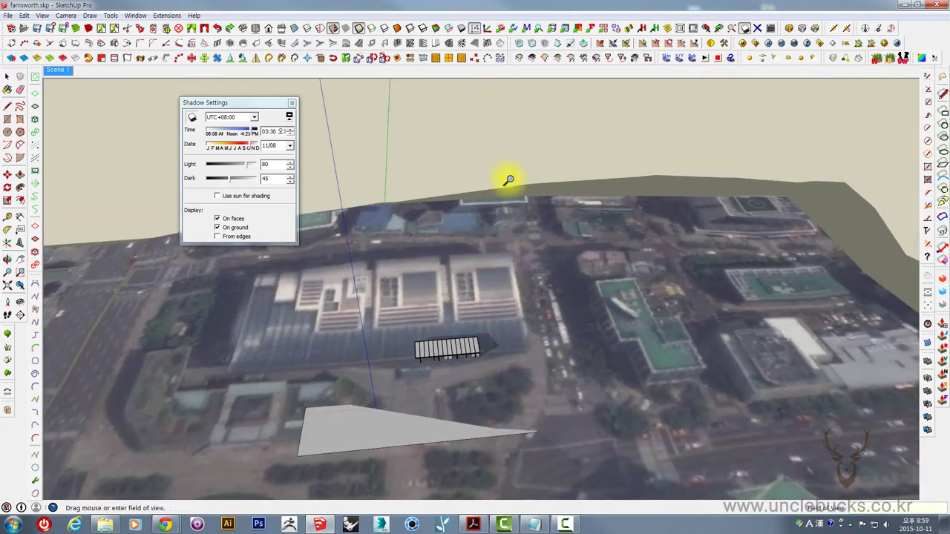
mouse_move(549, 255)
middle_mouse_down()
mouse_move(402, 142)
mouse_move(456, 165)
mouse_move(568, 334)
mouse_move(547, 290)
mouse_move(555, 271)
mouse_move(425, 160)
middle_mouse_up()
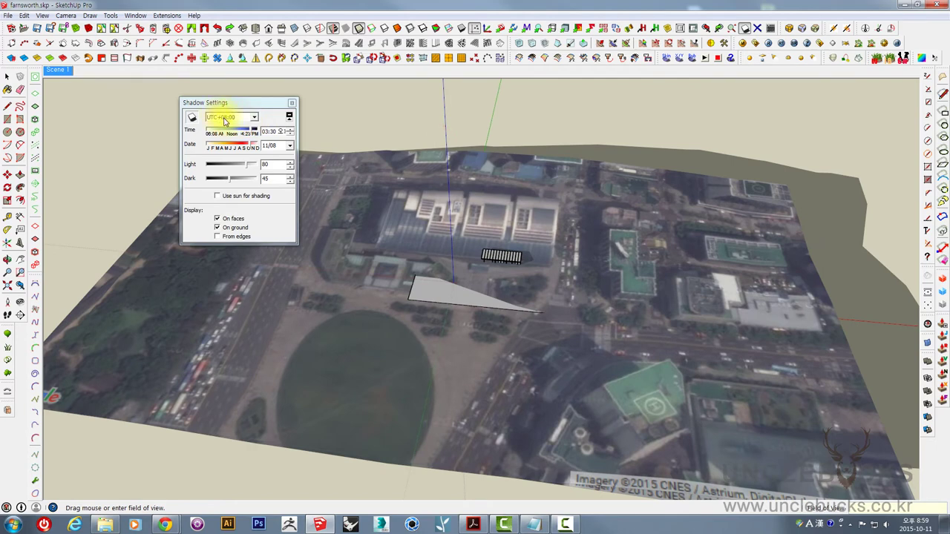
scroll(226, 122, "up", 2)
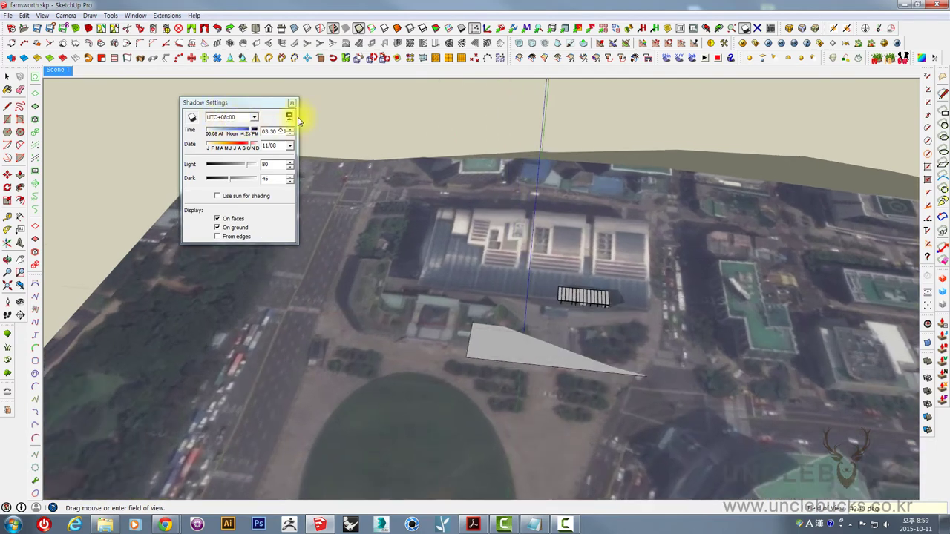
scroll(231, 129, "up", 1)
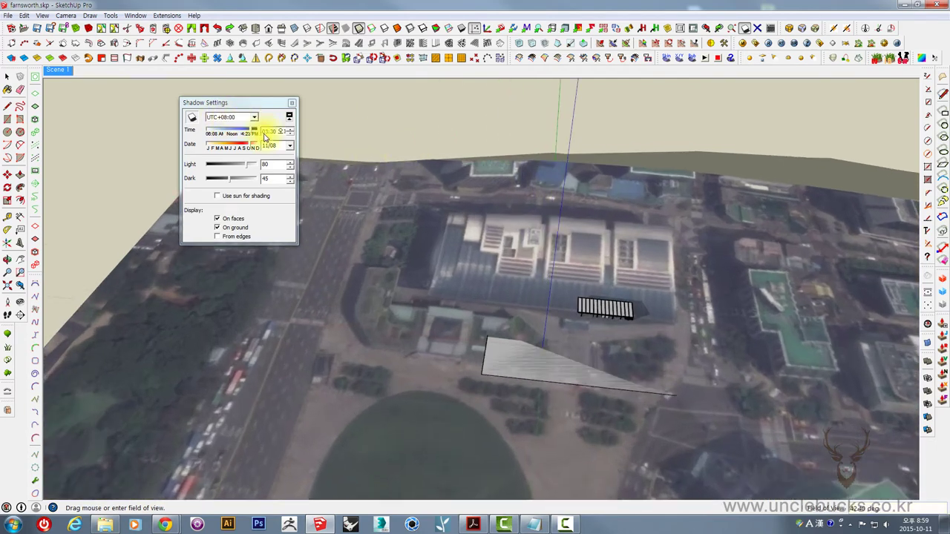
mouse_move(519, 297)
middle_mouse_down()
mouse_move(568, 333)
mouse_move(619, 208)
mouse_move(562, 237)
mouse_move(485, 171)
mouse_move(498, 148)
mouse_move(551, 191)
mouse_move(481, 154)
mouse_move(449, 240)
mouse_move(572, 257)
mouse_move(539, 229)
mouse_move(650, 136)
mouse_move(608, 183)
mouse_move(512, 195)
middle_mouse_up()
key("z")
scroll(601, 188, "down", 2)
scroll(591, 193, "down", 2)
key("z")
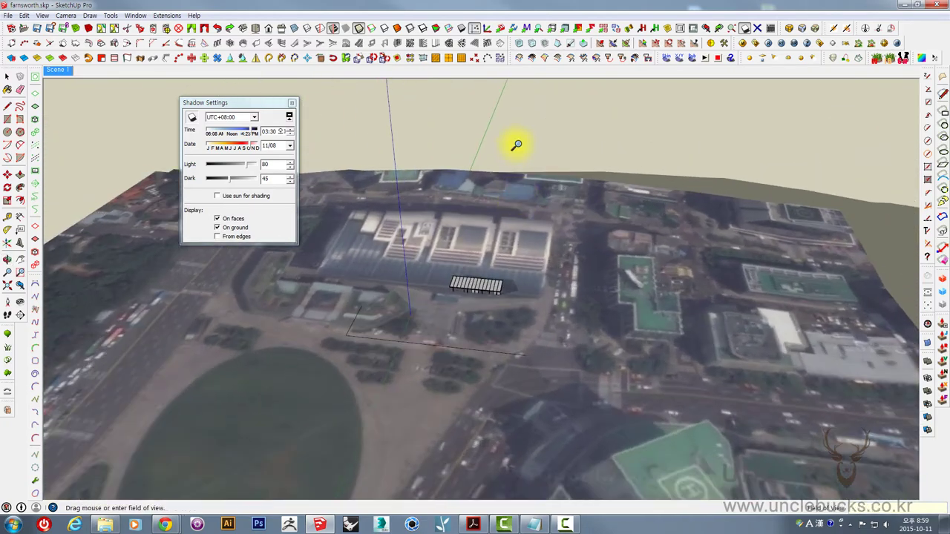
middle_click_drag(515, 141, 486, 335)
key("space")
middle_click_drag(465, 297, 488, 276)
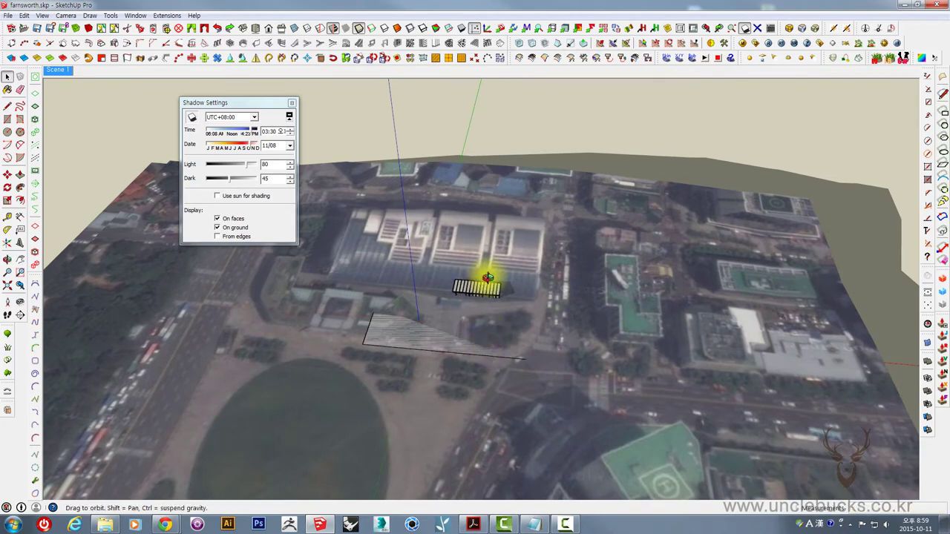
scroll(445, 268, "up", 3)
mouse_move(371, 195)
middle_mouse_down()
mouse_move(522, 267)
mouse_move(478, 228)
middle_mouse_up()
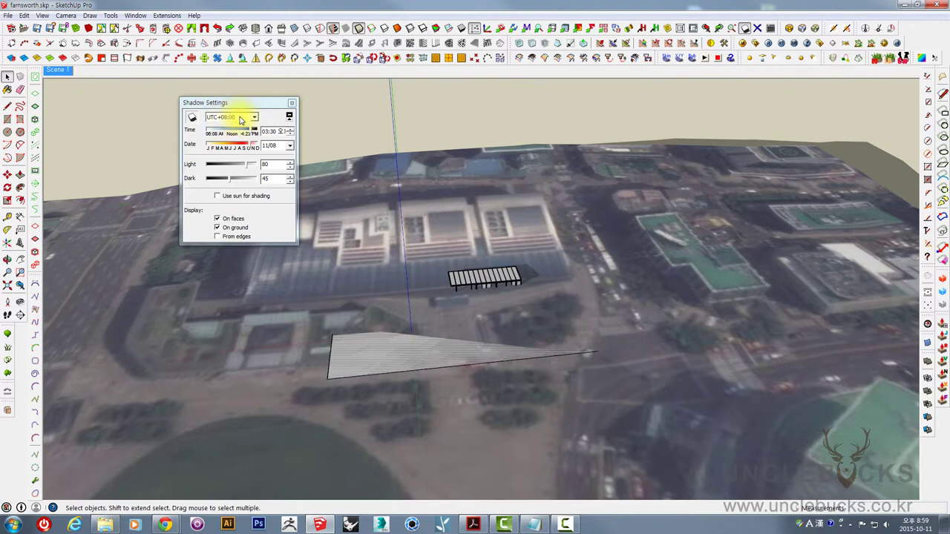
Keep the UTC+08:00 time zone and check the shadow time while orbiting the view
left_click(240, 120)
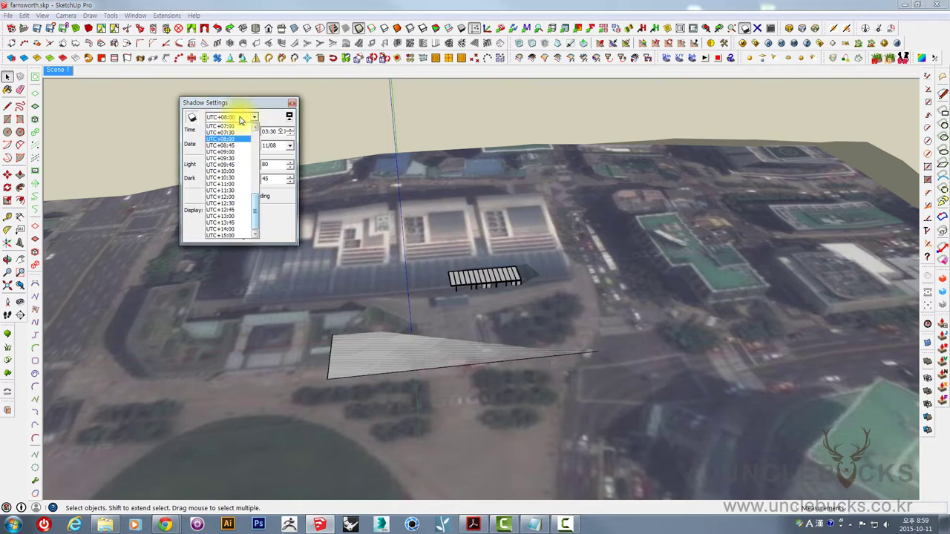
left_click(440, 109)
mouse_move(509, 155)
middle_mouse_down()
mouse_move(499, 241)
mouse_move(453, 155)
middle_mouse_up()
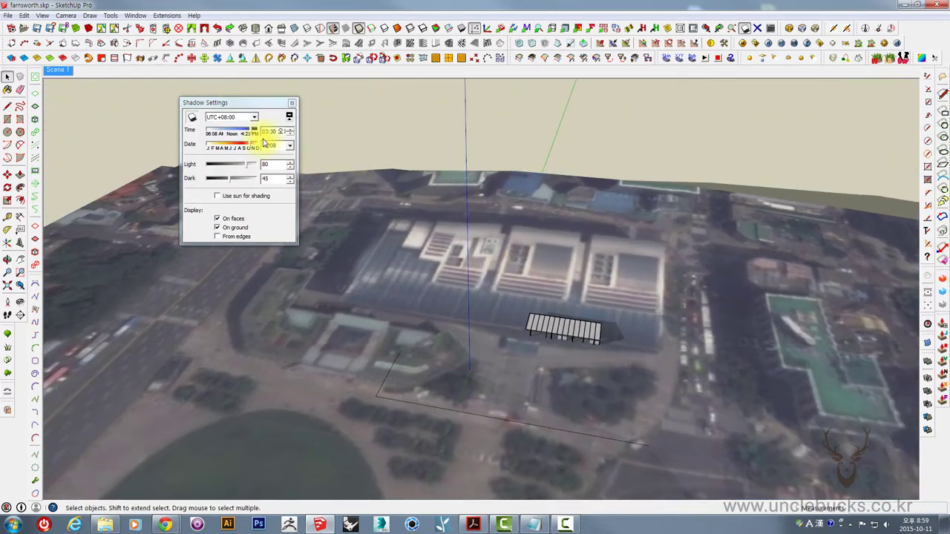
left_click(255, 131)
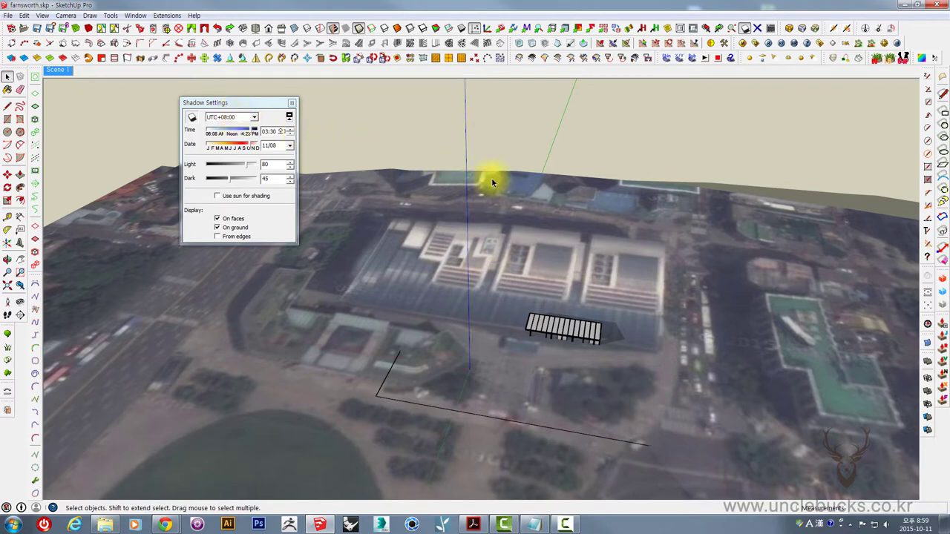
middle_click_drag(492, 183, 529, 153)
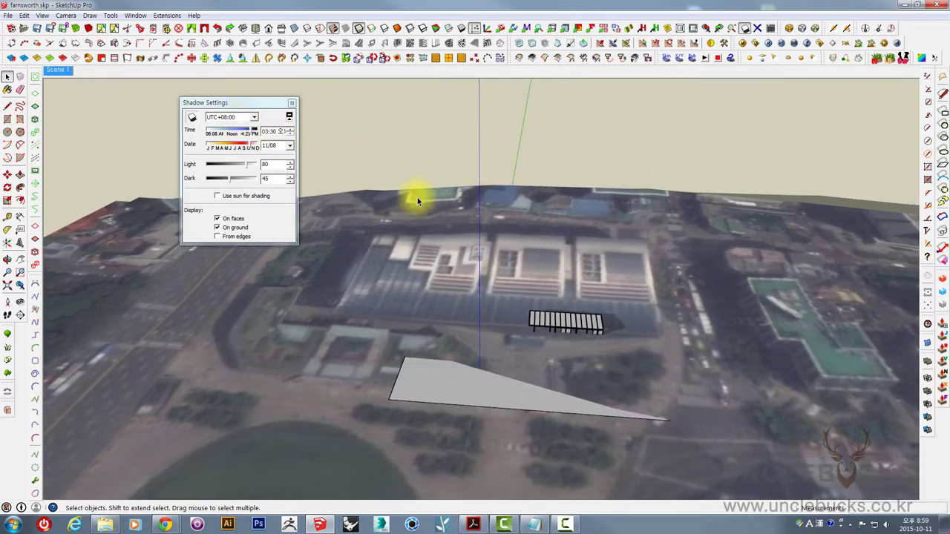
middle_click_drag(417, 198, 541, 264)
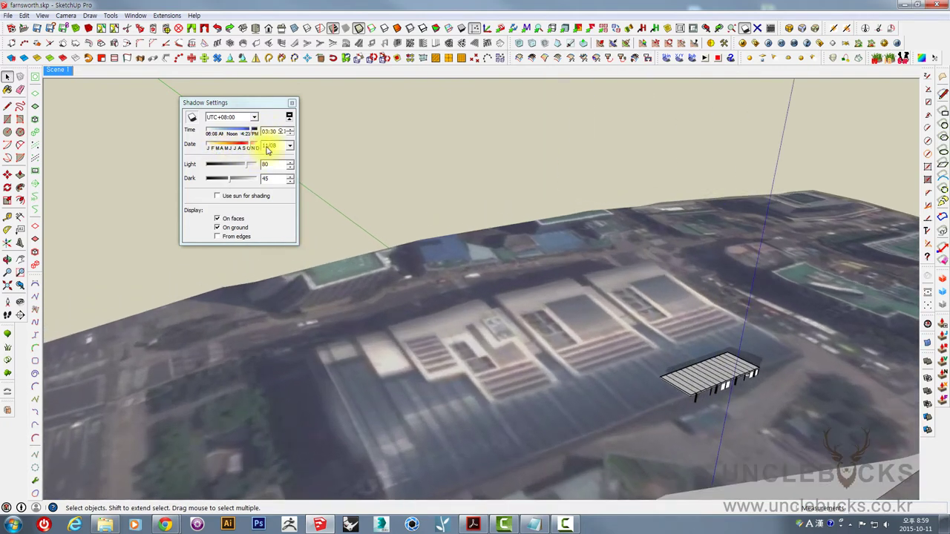
Pick October 11 as the shadow date, then orbit out to view the city block
left_click(290, 146)
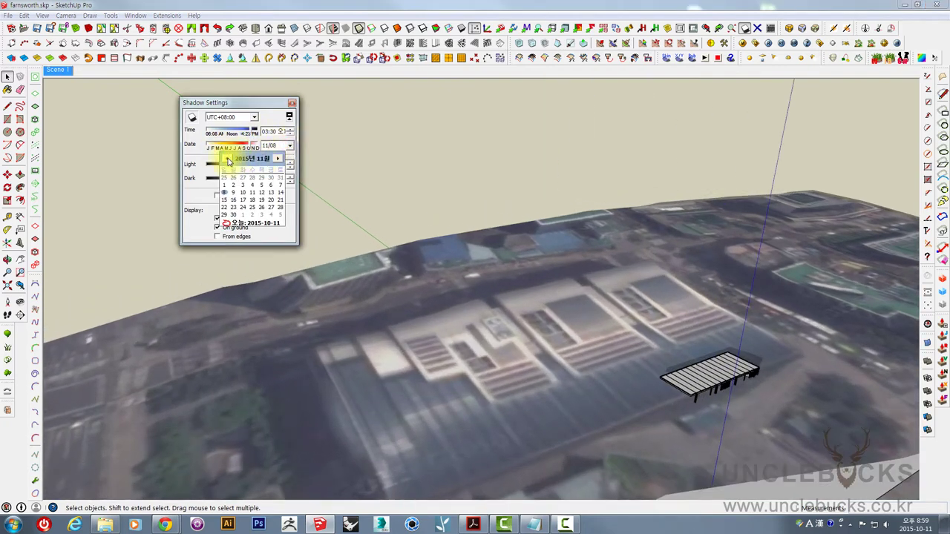
left_click(227, 159)
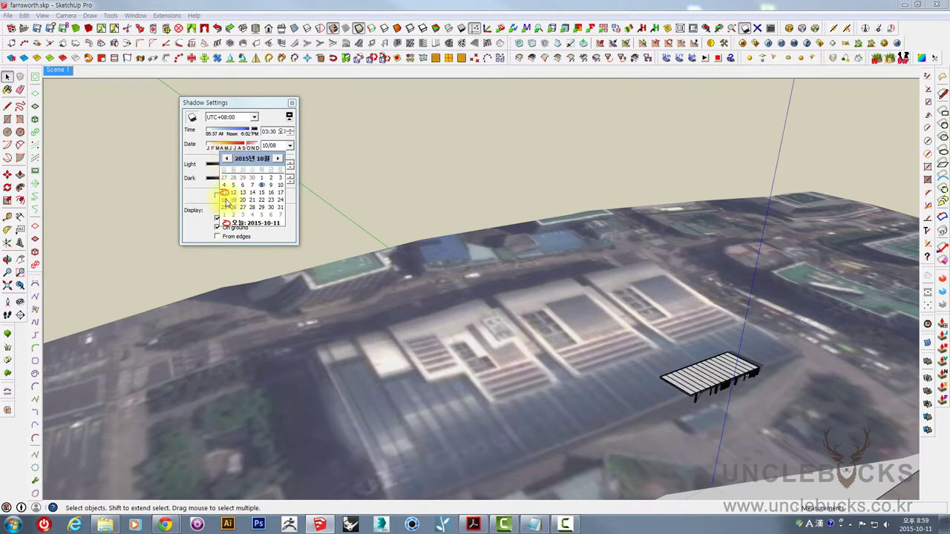
left_click(224, 193)
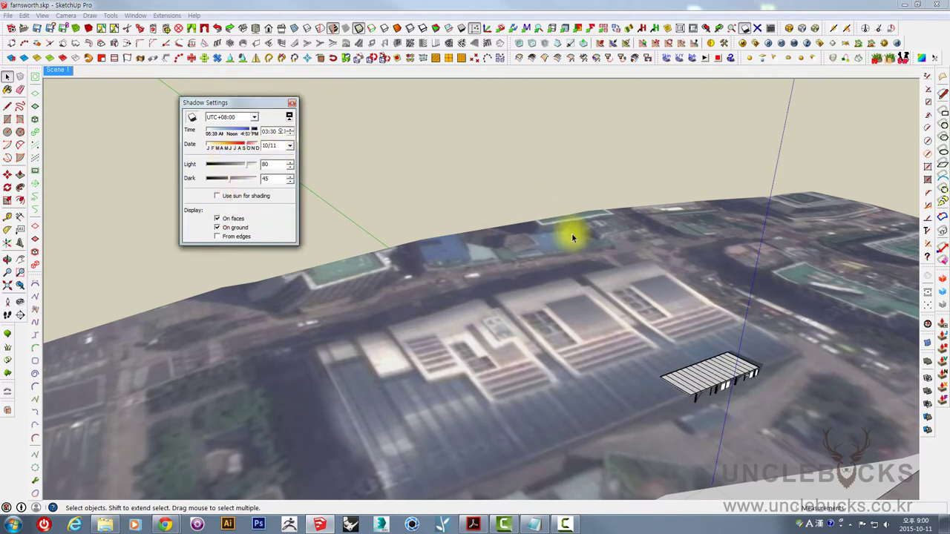
mouse_move(572, 233)
middle_mouse_down()
mouse_move(423, 261)
mouse_move(378, 237)
middle_mouse_up()
middle_click_drag(445, 200, 610, 257)
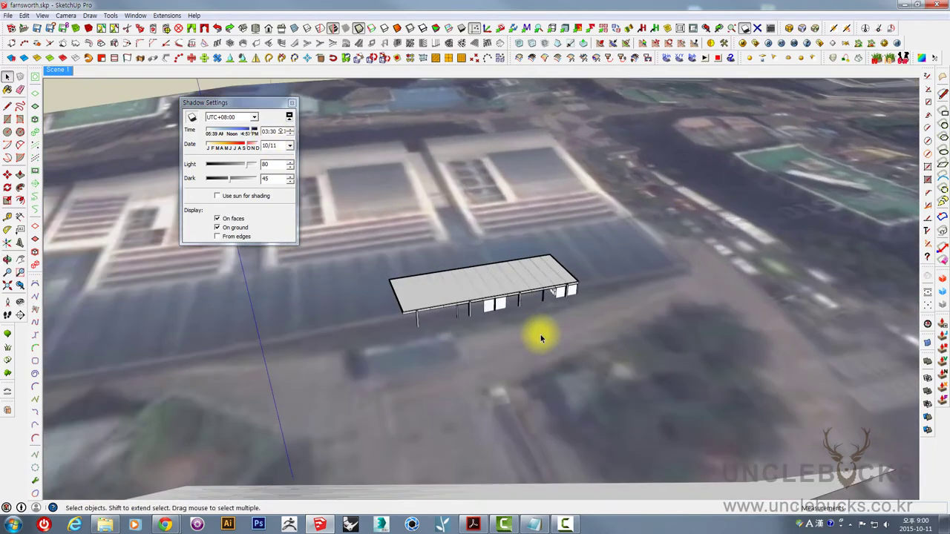
scroll(540, 335, "up", 3)
middle_click_drag(512, 323, 495, 377)
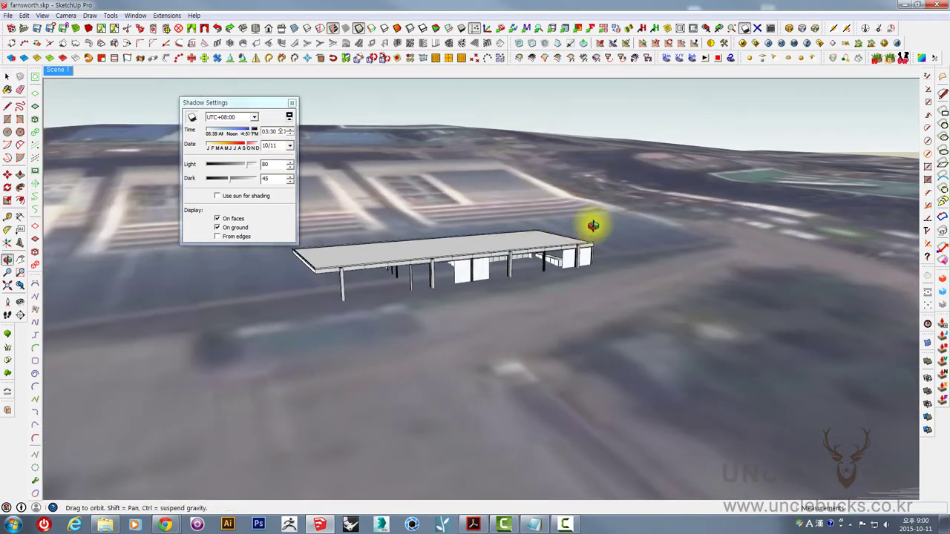
scroll(496, 377, "down", 3)
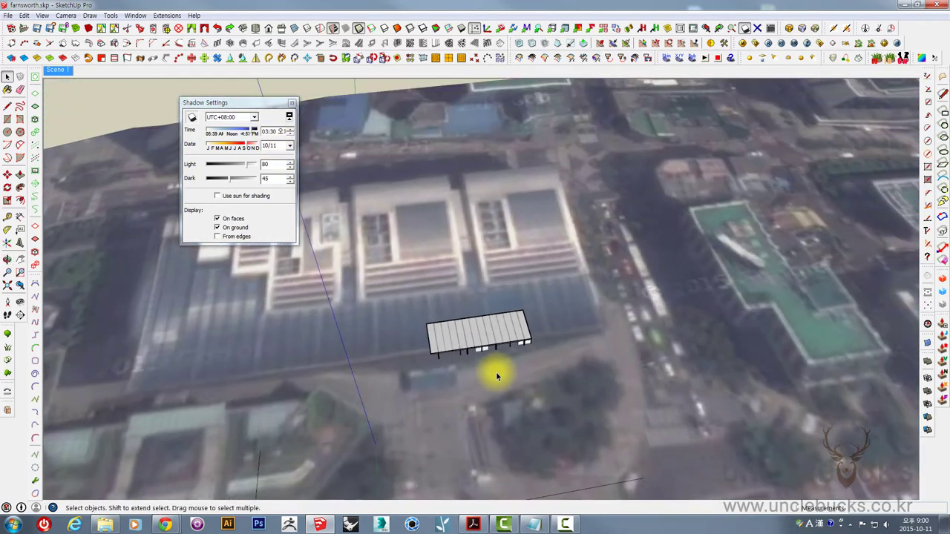
scroll(496, 376, "down", 3)
mouse_move(499, 374)
middle_mouse_down()
mouse_move(610, 312)
mouse_move(540, 248)
mouse_move(561, 157)
middle_mouse_up()
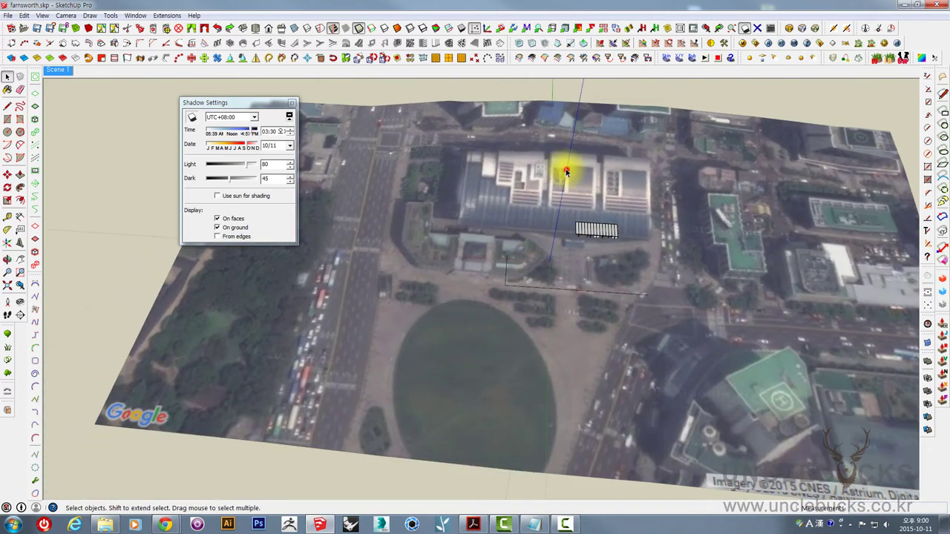
Select the Google terrain group and unlock it
left_click(509, 144)
mouse_move(509, 144)
middle_mouse_down()
mouse_move(519, 212)
mouse_move(492, 188)
middle_mouse_up()
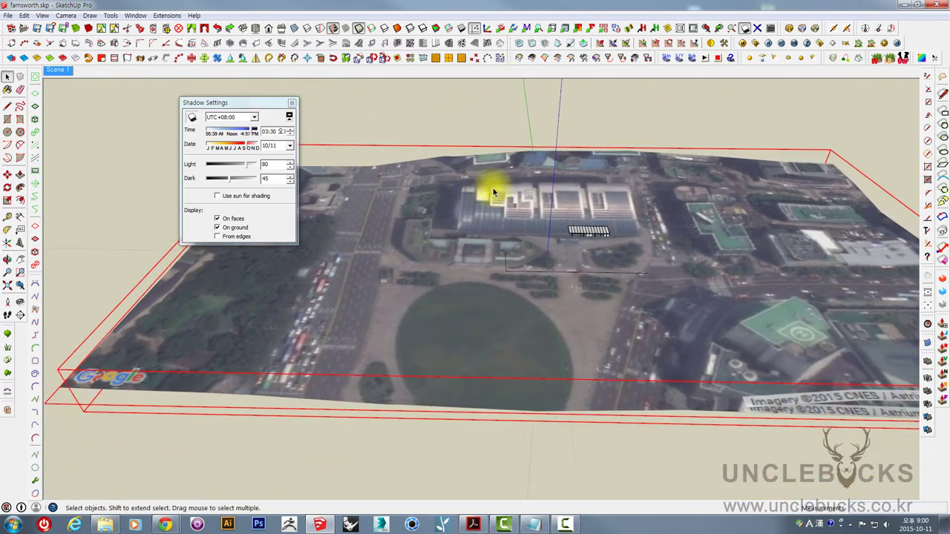
right_click(389, 193)
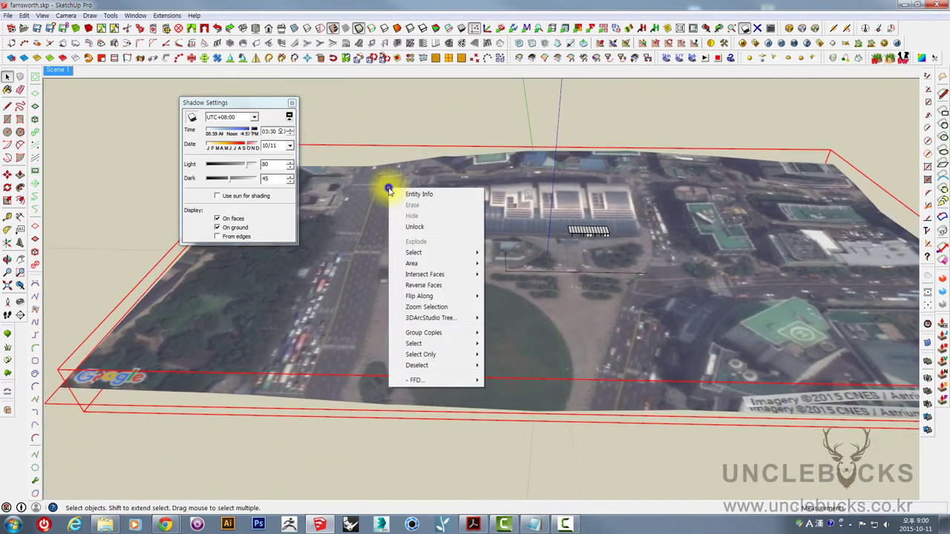
left_click(409, 229)
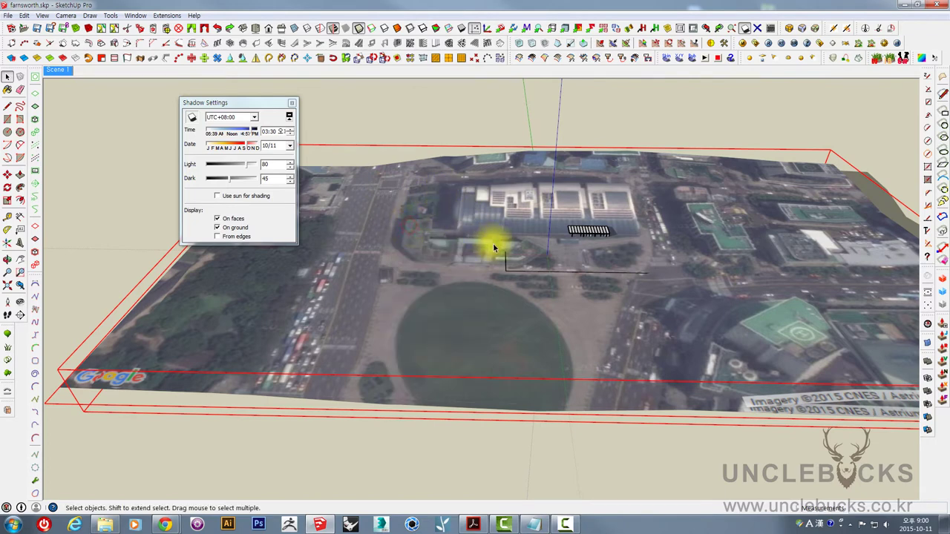
scroll(493, 237, "up", 2)
left_click(439, 183)
left_click(462, 233)
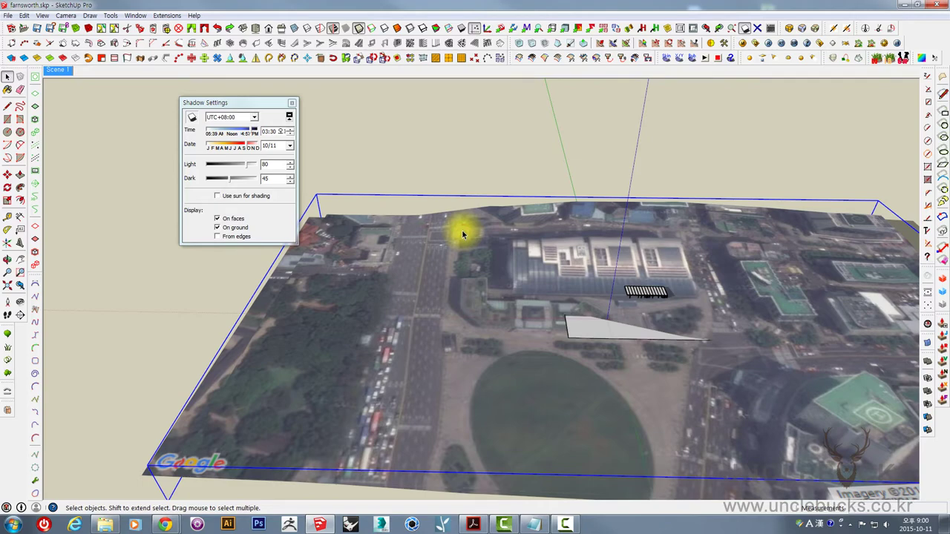
mouse_move(443, 304)
middle_mouse_down()
mouse_move(483, 252)
mouse_move(593, 162)
mouse_move(410, 303)
middle_mouse_up()
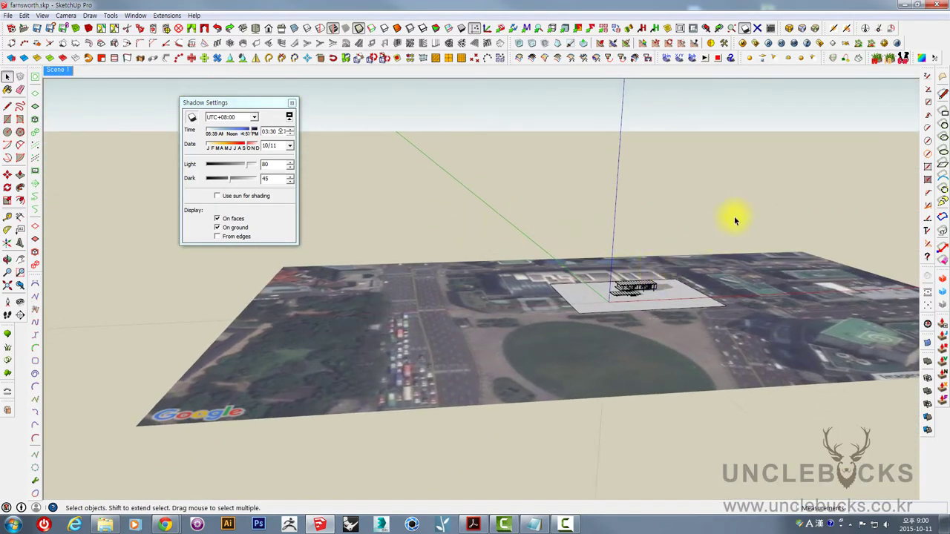
mouse_move(473, 346)
middle_mouse_down()
mouse_move(423, 334)
mouse_move(423, 376)
mouse_move(521, 306)
mouse_move(515, 221)
mouse_move(515, 235)
mouse_move(402, 375)
middle_mouse_up()
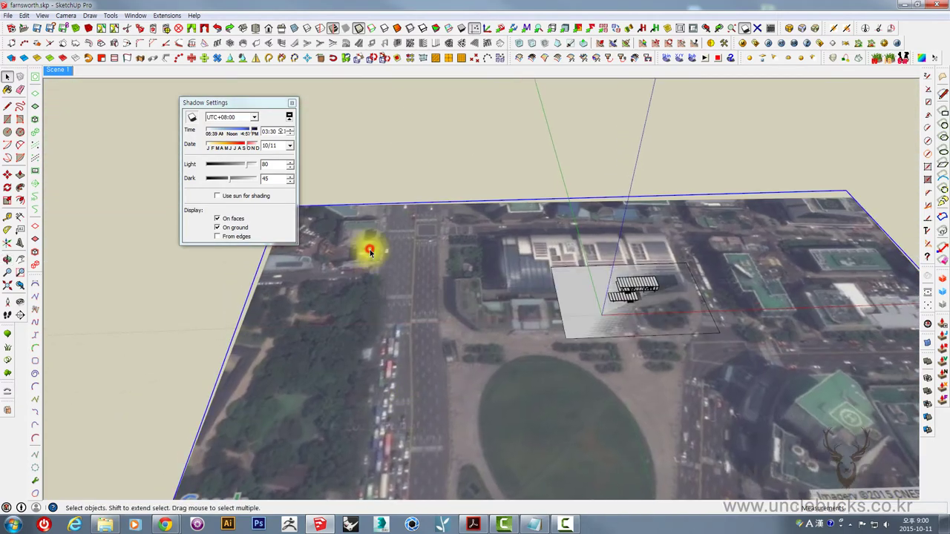
Check the terrain group's properties, then erase the aerial terrain
right_click(374, 216)
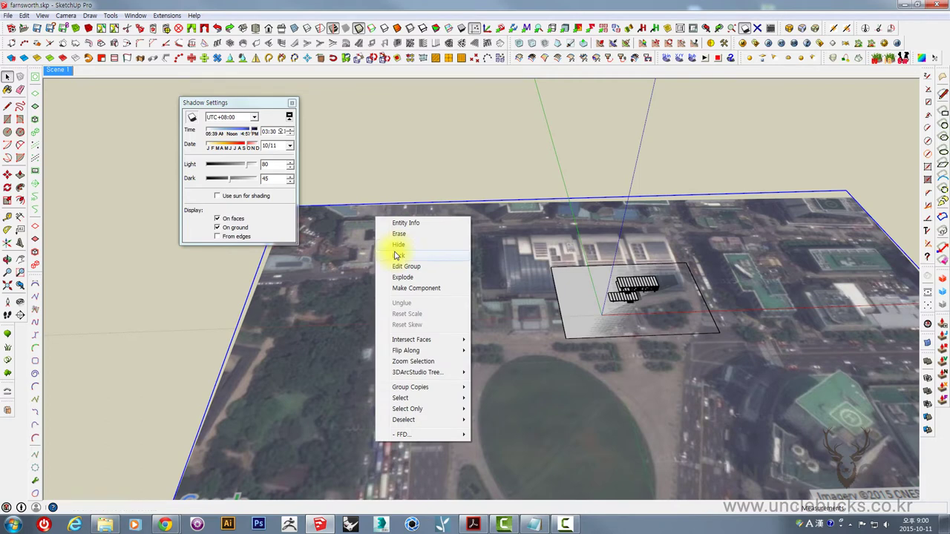
left_click(398, 223)
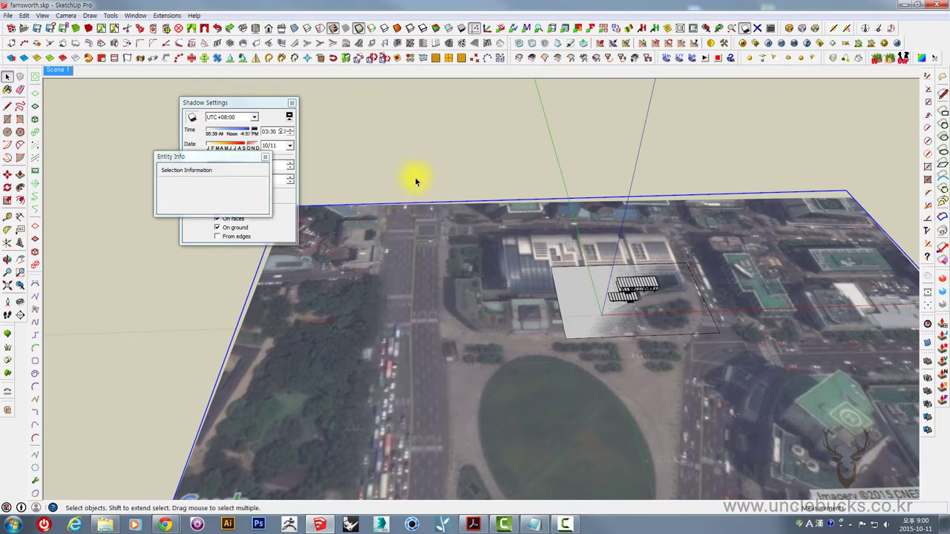
left_click(265, 157)
right_click(407, 236)
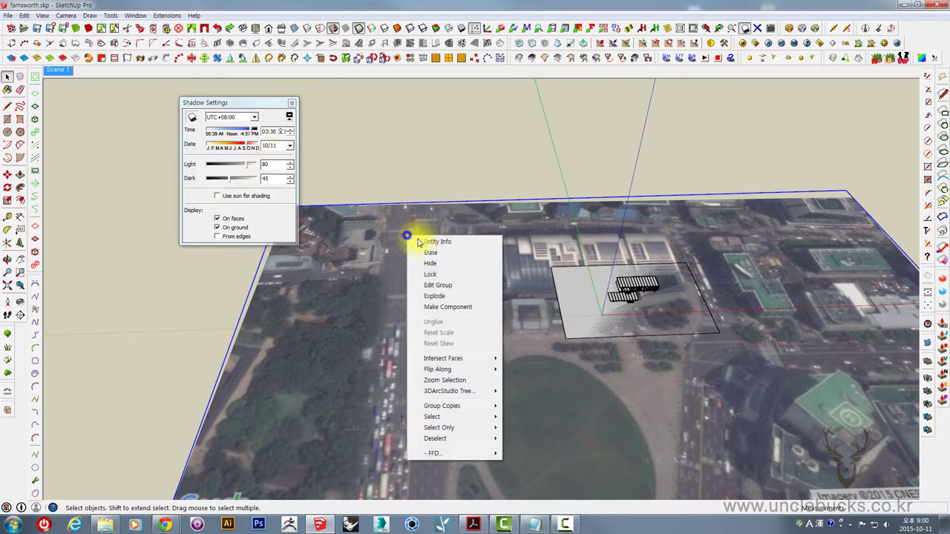
left_click(428, 253)
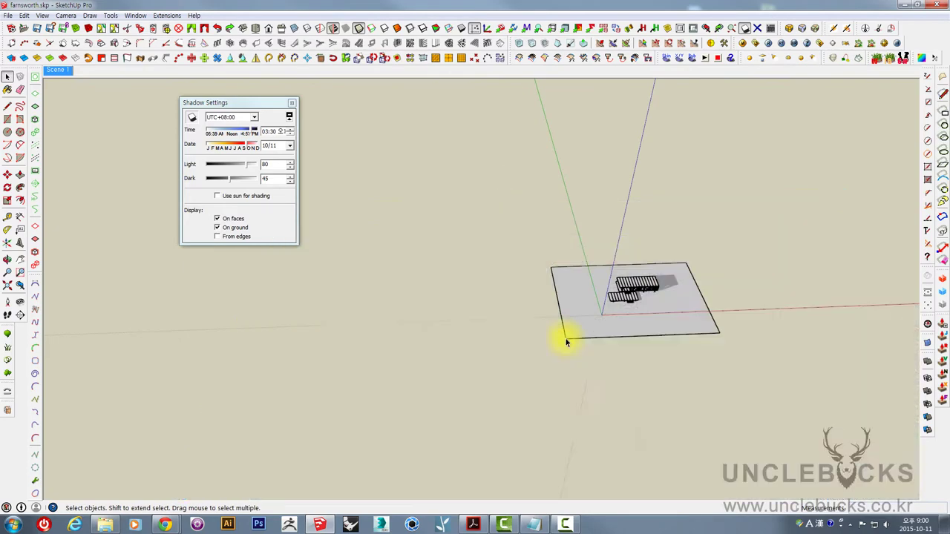
Zoom into the house toward the kitchen block and restore the saved Scene 1
mouse_move(673, 275)
middle_mouse_down()
mouse_move(650, 247)
mouse_move(626, 260)
middle_mouse_up()
scroll(625, 259, "up", 3)
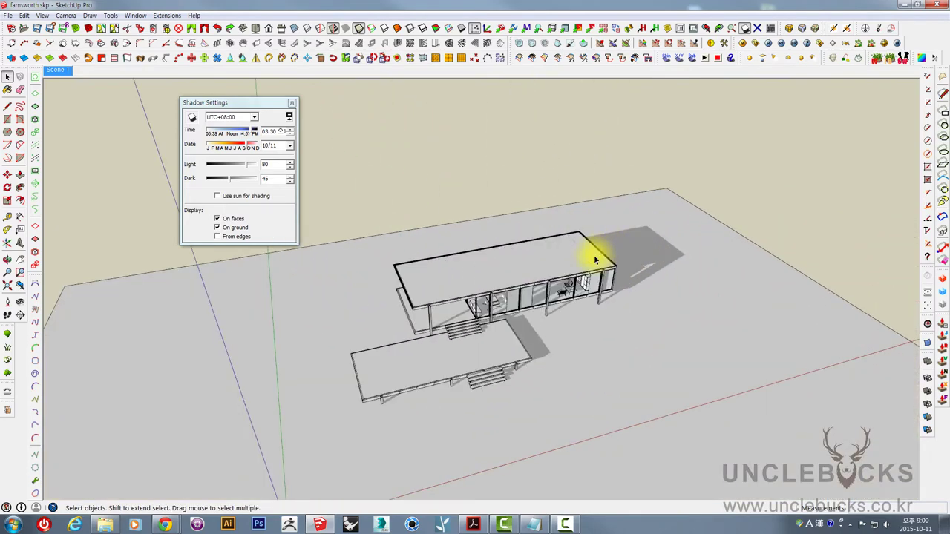
scroll(594, 250, "up", 3)
mouse_move(555, 282)
middle_mouse_down()
mouse_move(720, 214)
mouse_move(534, 312)
mouse_move(502, 307)
mouse_move(536, 271)
mouse_move(381, 170)
mouse_move(435, 221)
mouse_move(487, 304)
mouse_move(536, 277)
mouse_move(579, 290)
mouse_move(576, 307)
middle_mouse_up()
scroll(452, 322, "up", 3)
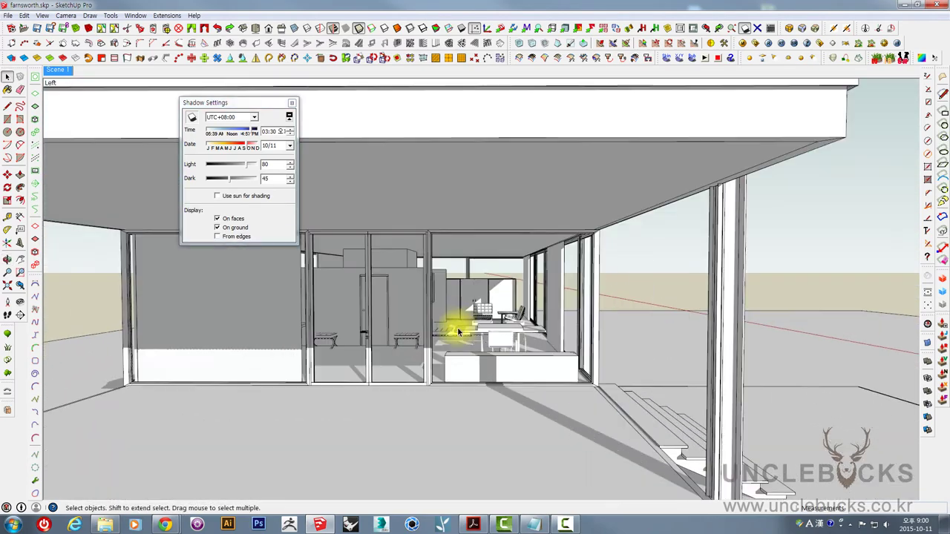
scroll(534, 303, "up", 3)
scroll(452, 329, "up", 3)
scroll(515, 326, "up", 2)
mouse_move(516, 326)
middle_mouse_down()
mouse_move(487, 354)
mouse_move(448, 334)
mouse_move(297, 345)
mouse_move(301, 324)
middle_mouse_up()
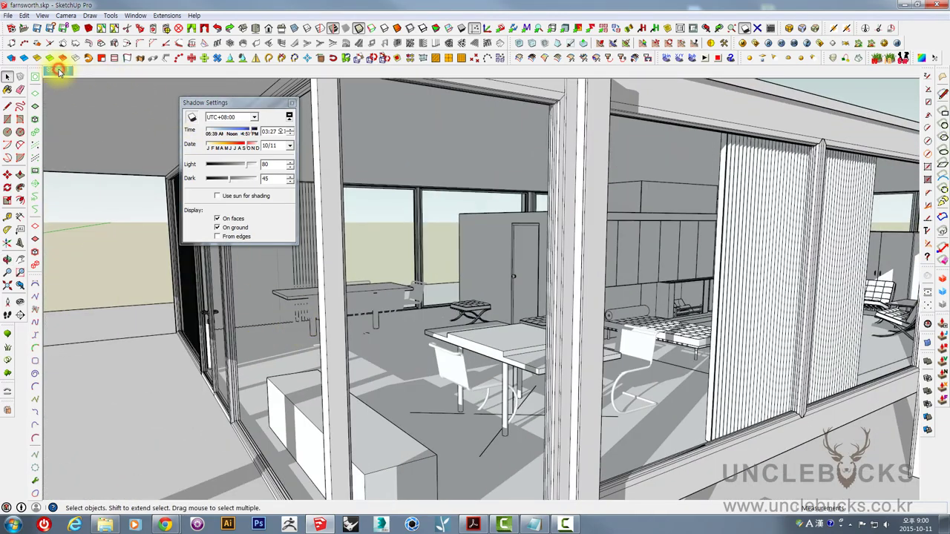
left_click(58, 71)
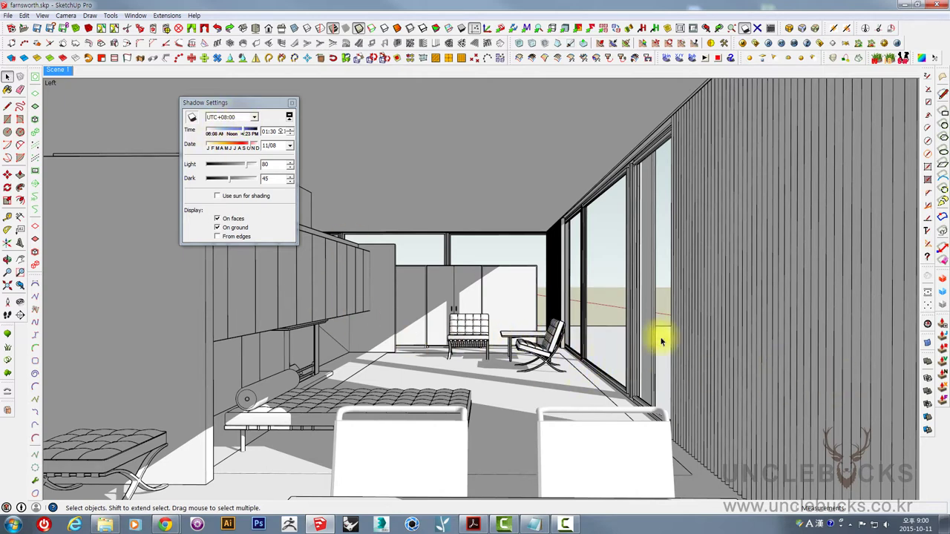
Turn on shadows and set the sun time to about 04:16 PM on 11/08
left_click(228, 119)
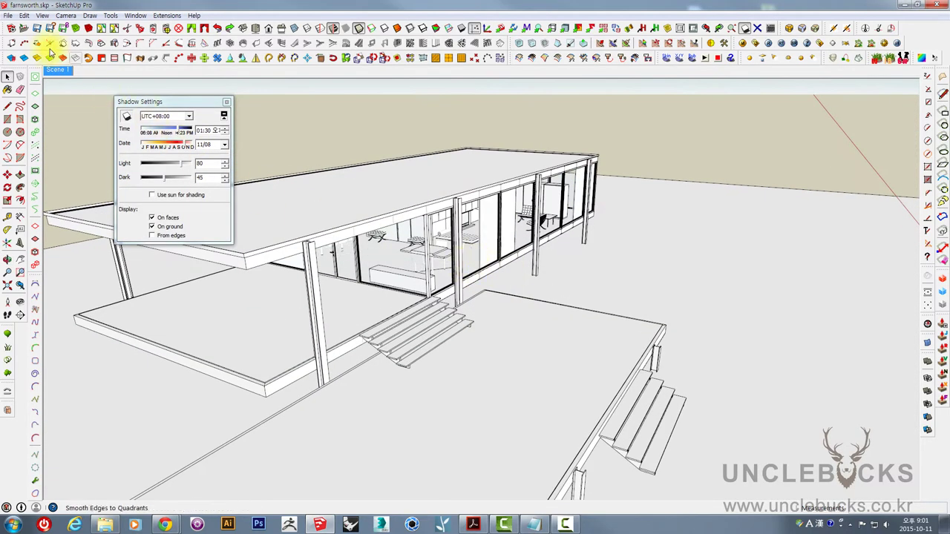
left_click(50, 27)
left_click(42, 15)
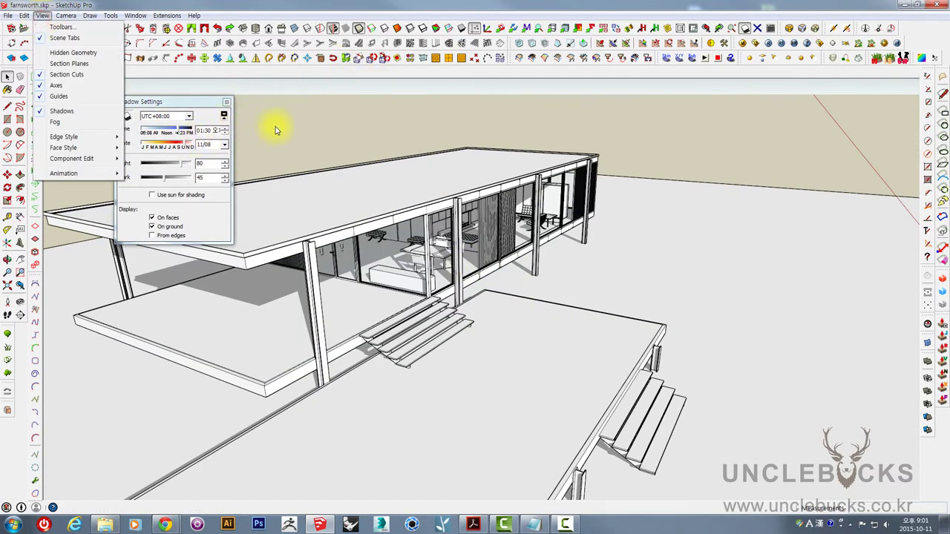
left_click(301, 117)
left_click_drag(181, 132, 200, 134)
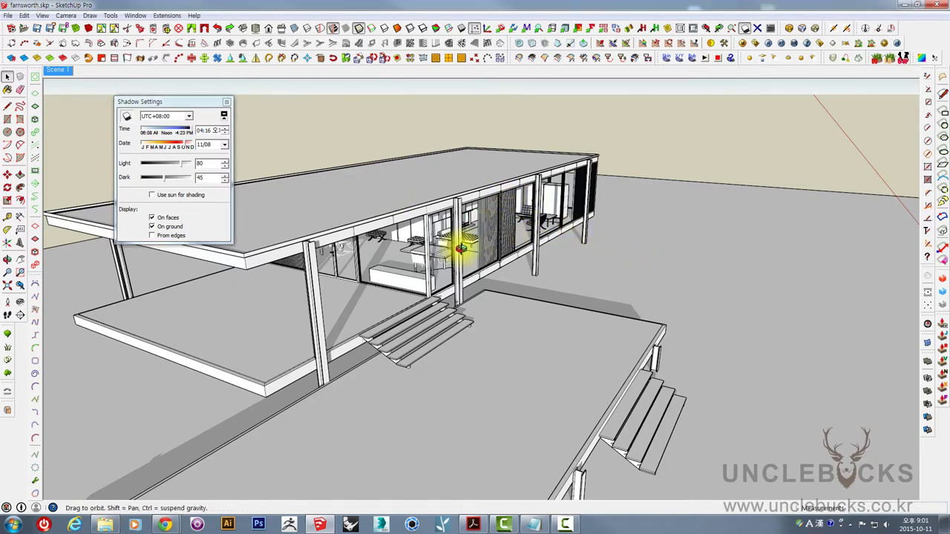
mouse_move(451, 239)
middle_mouse_down()
mouse_move(364, 282)
mouse_move(512, 291)
mouse_move(463, 227)
mouse_move(208, 146)
middle_mouse_up()
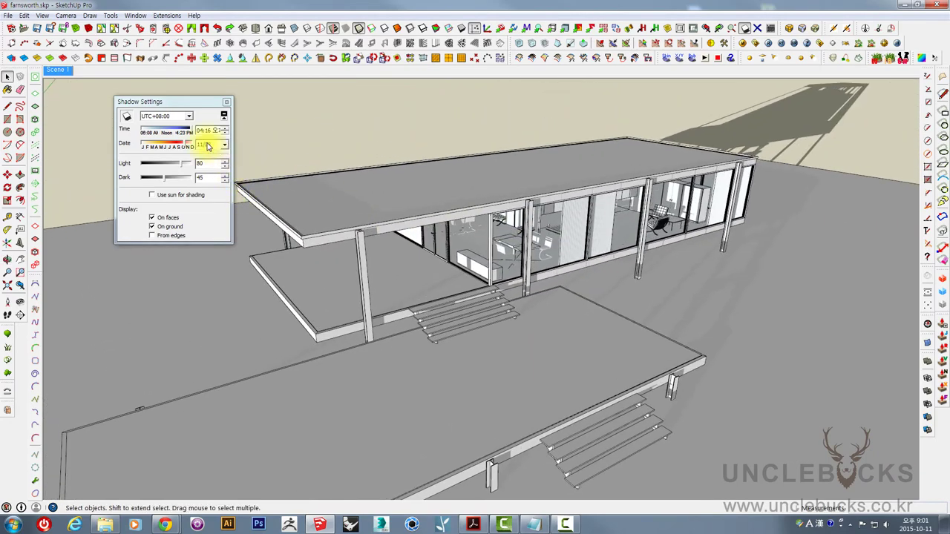
left_click_drag(179, 132, 183, 131)
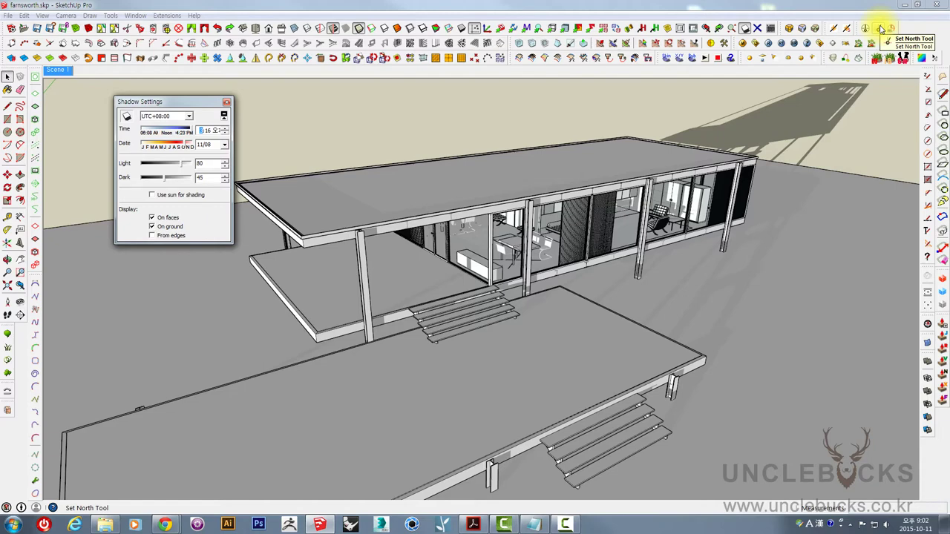
Turn on shadows and pick a new north direction with the Set North tool
middle_click_drag(723, 242, 781, 169)
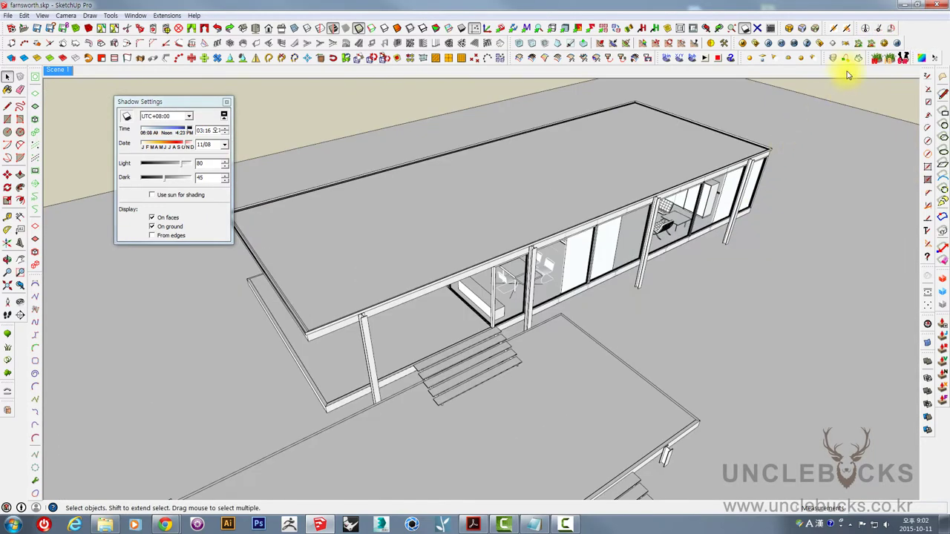
left_click(878, 30)
left_click(879, 31)
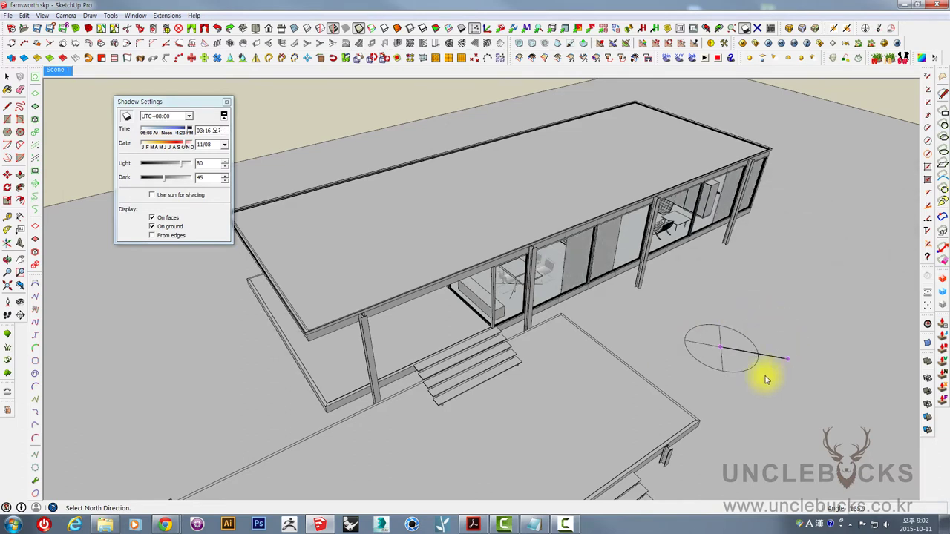
left_click(647, 340)
Orbit low and zoom into the living-area interior to view the shadows
mouse_move(577, 334)
middle_mouse_down()
mouse_move(656, 254)
mouse_move(609, 232)
mouse_move(556, 361)
mouse_move(586, 326)
middle_mouse_up()
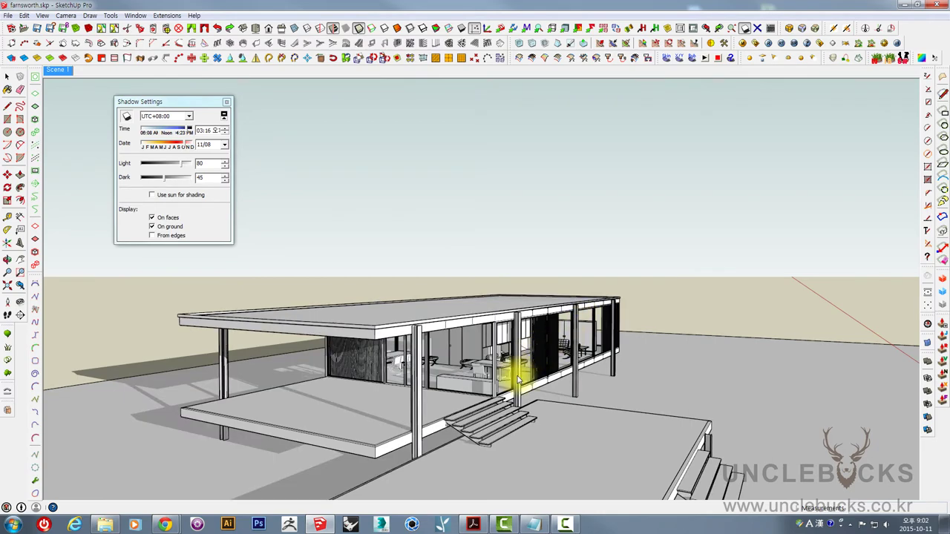
scroll(490, 357, "up", 2)
scroll(490, 358, "up", 2)
scroll(488, 356, "up", 2)
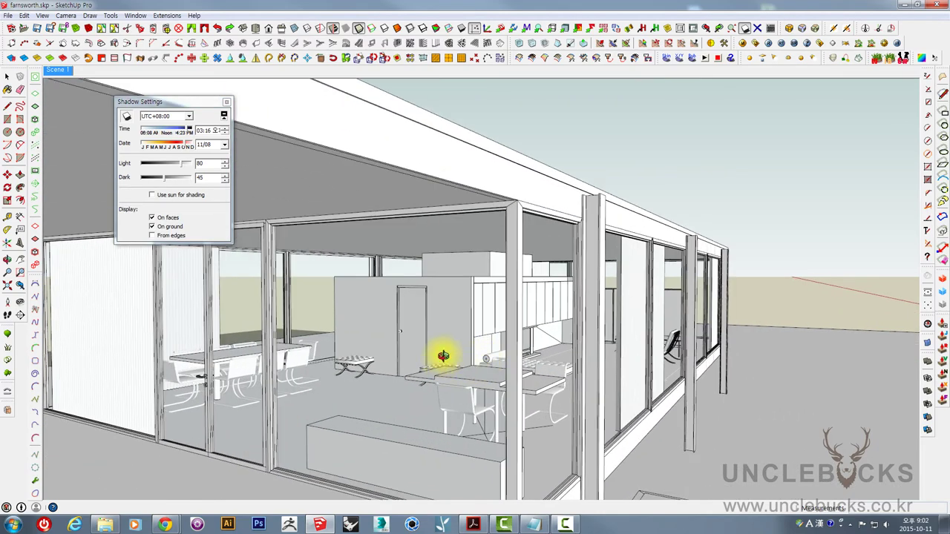
scroll(519, 353, "up", 2)
mouse_move(604, 348)
middle_mouse_down()
mouse_move(634, 340)
mouse_move(530, 339)
mouse_move(502, 354)
middle_mouse_up()
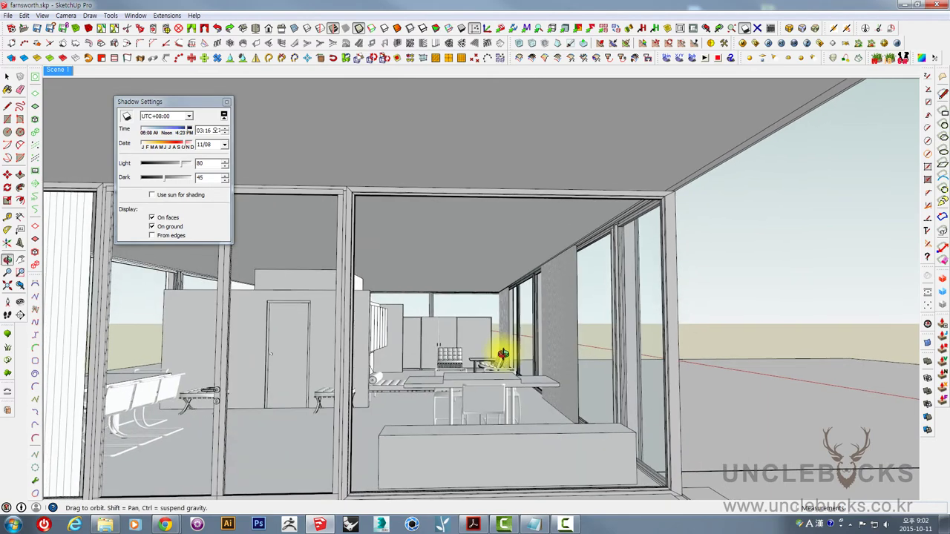
Return to Scene 1 and set the shadow time to 03:30
left_click(57, 71)
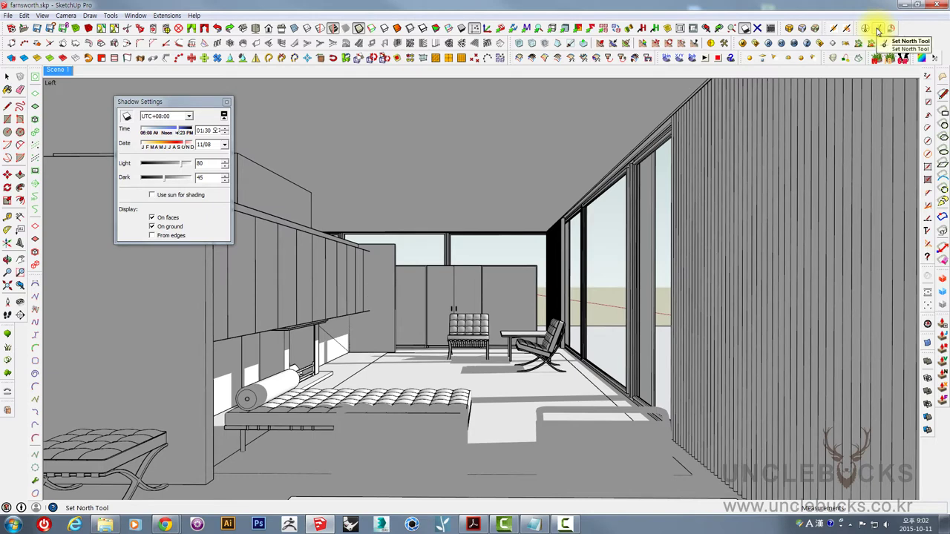
left_click(201, 133)
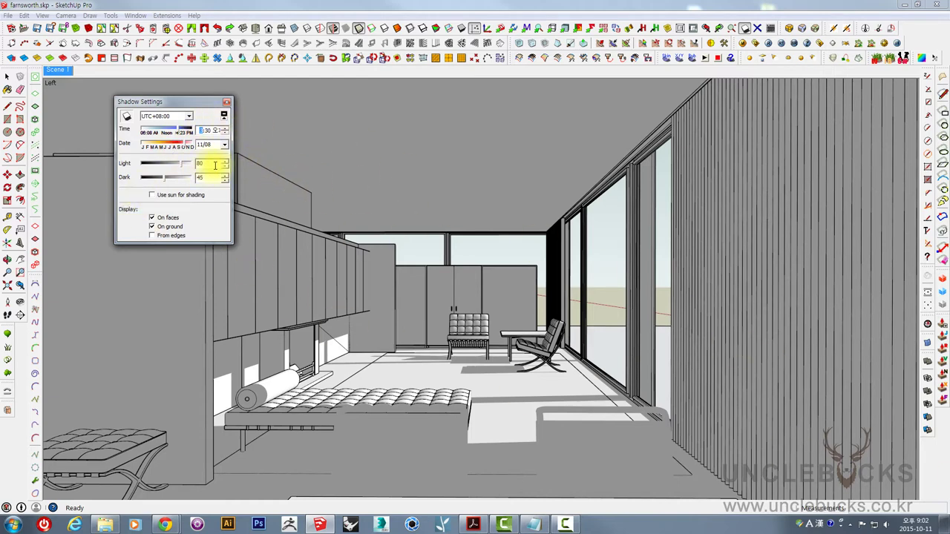
key("Return")
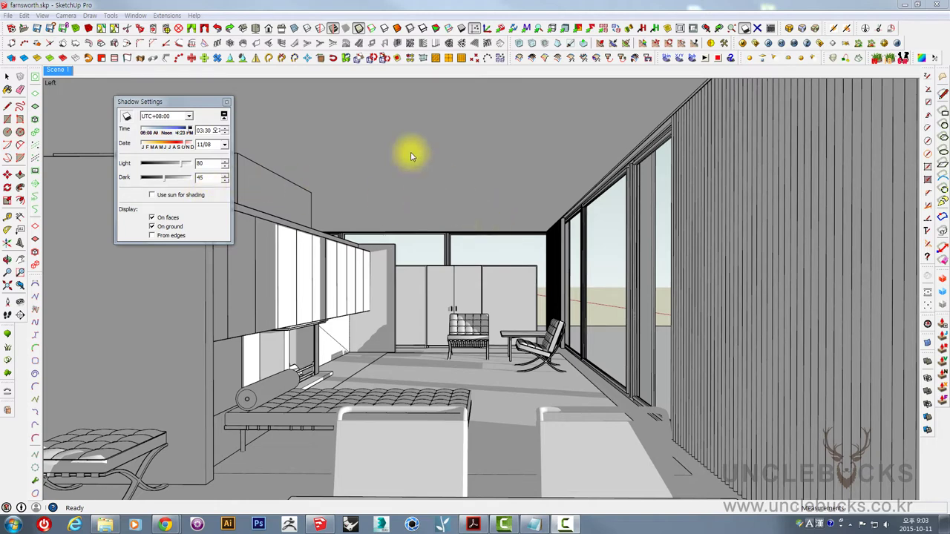
Open the GI skylight's sky texture from the V-Ray Environment settings
left_click(756, 47)
mouse_move(712, 101)
left_mouse_down()
mouse_move(452, 103)
mouse_move(477, 90)
mouse_move(542, 99)
left_mouse_up()
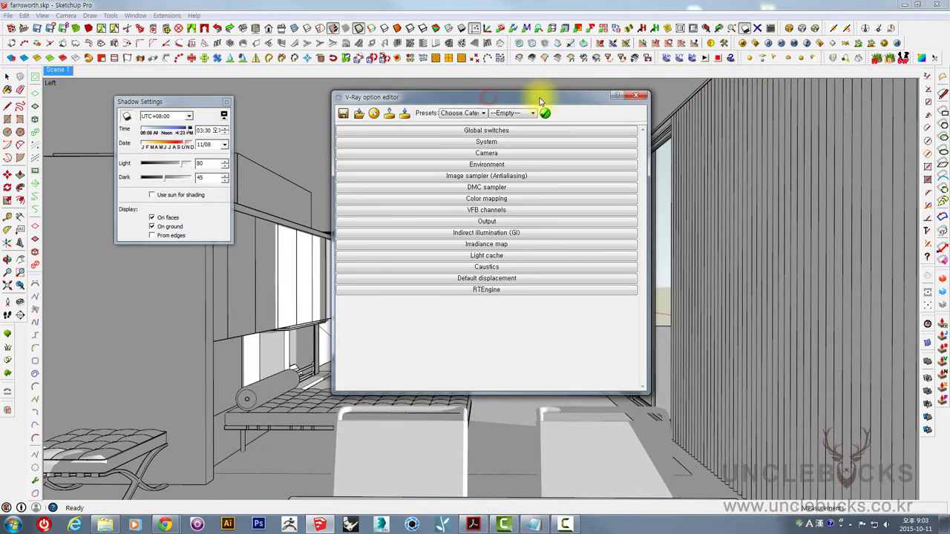
left_click(477, 165)
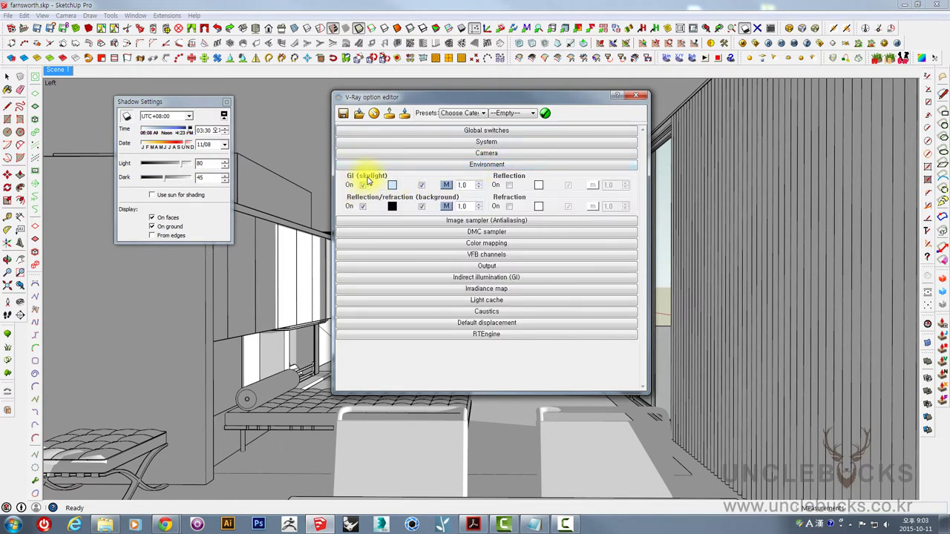
left_click(446, 186)
mouse_move(890, 160)
left_mouse_down()
mouse_move(431, 180)
mouse_move(159, 154)
mouse_move(215, 160)
left_mouse_up()
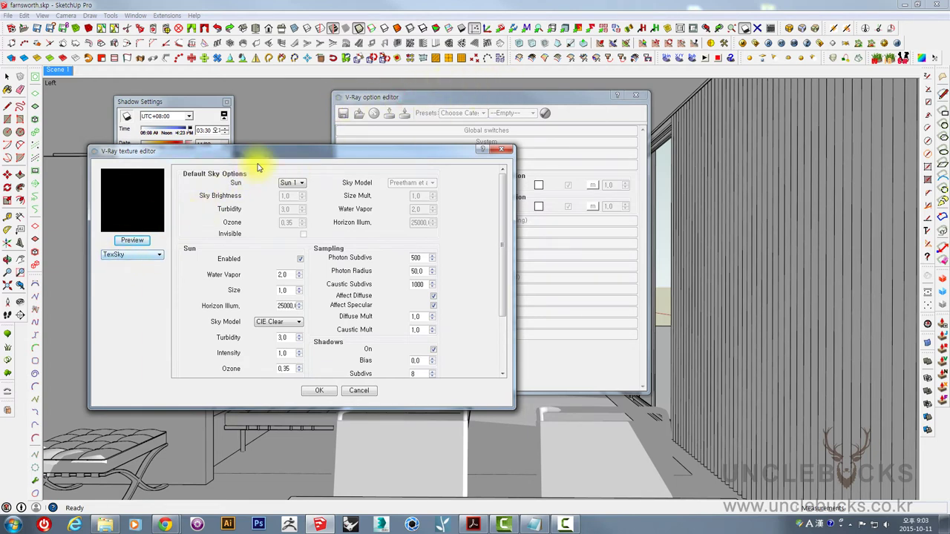
mouse_move(258, 152)
left_mouse_down()
mouse_move(502, 178)
mouse_move(714, 170)
mouse_move(709, 162)
left_mouse_up()
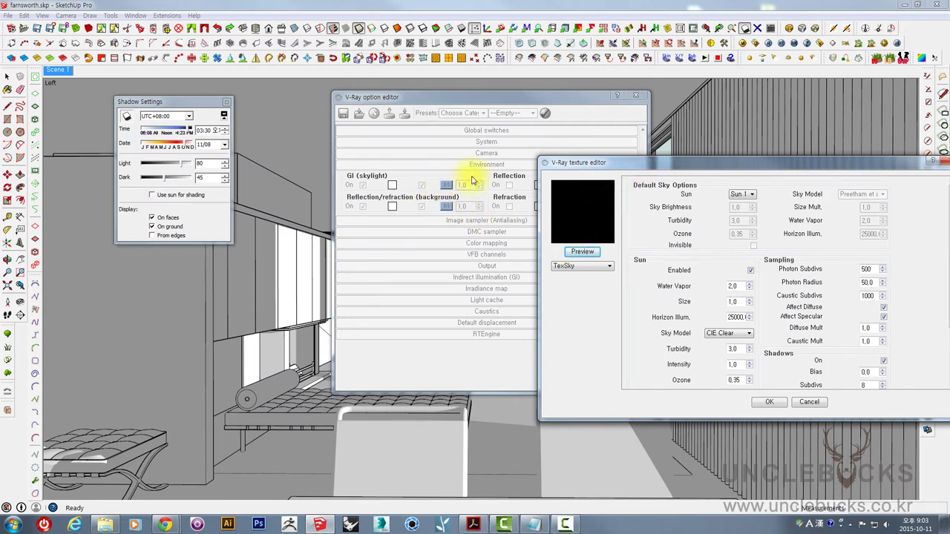
left_click_drag(578, 168, 548, 167)
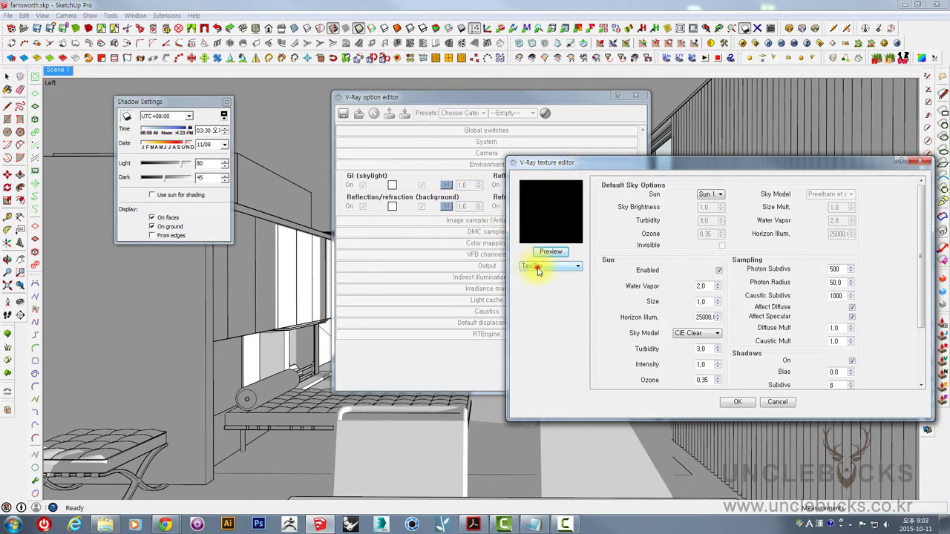
Keep TexSky as the skylight's texture type
left_click(538, 271)
left_click(572, 297)
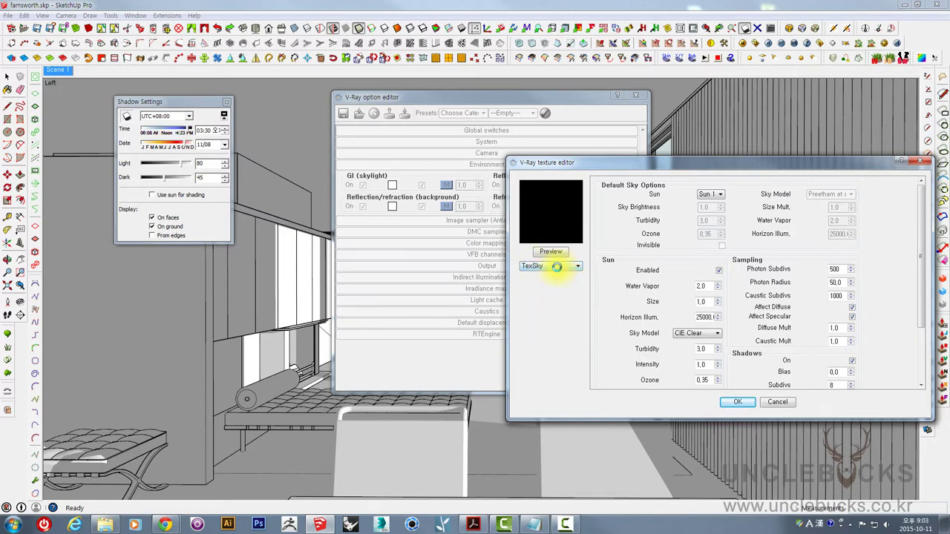
left_click(549, 267)
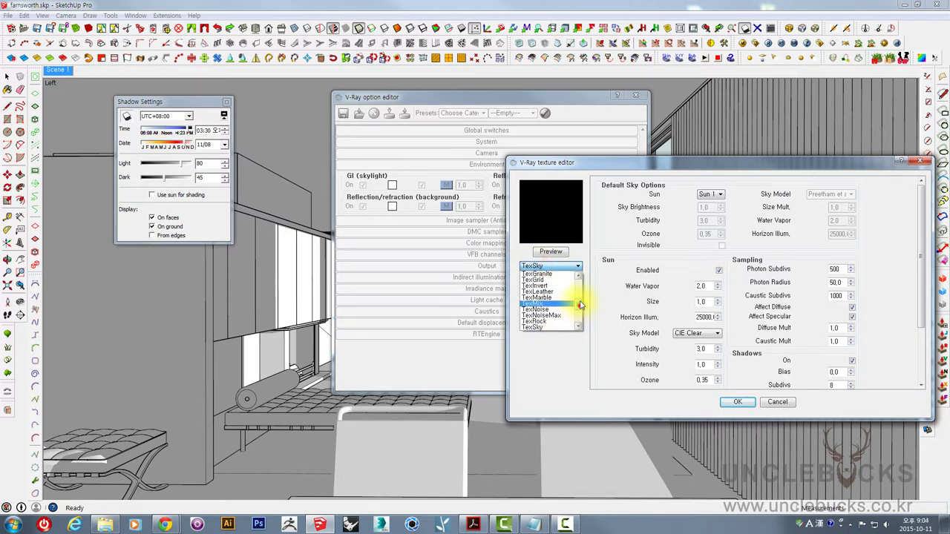
left_click_drag(581, 305, 578, 311)
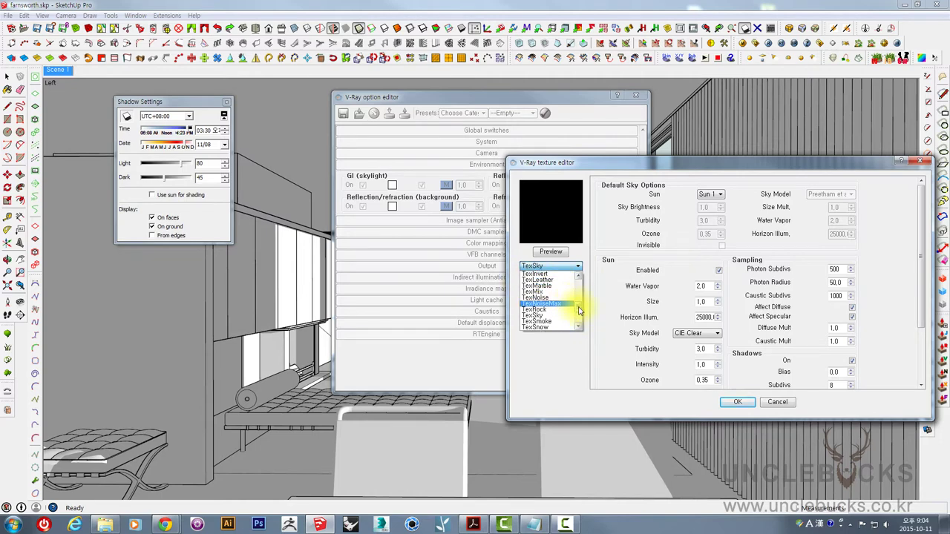
left_click(552, 316)
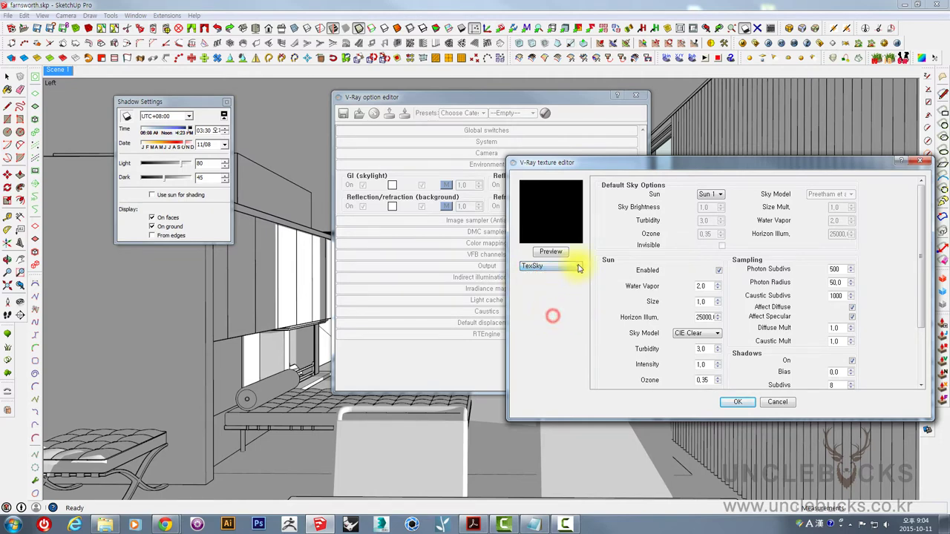
left_click_drag(604, 174, 425, 226)
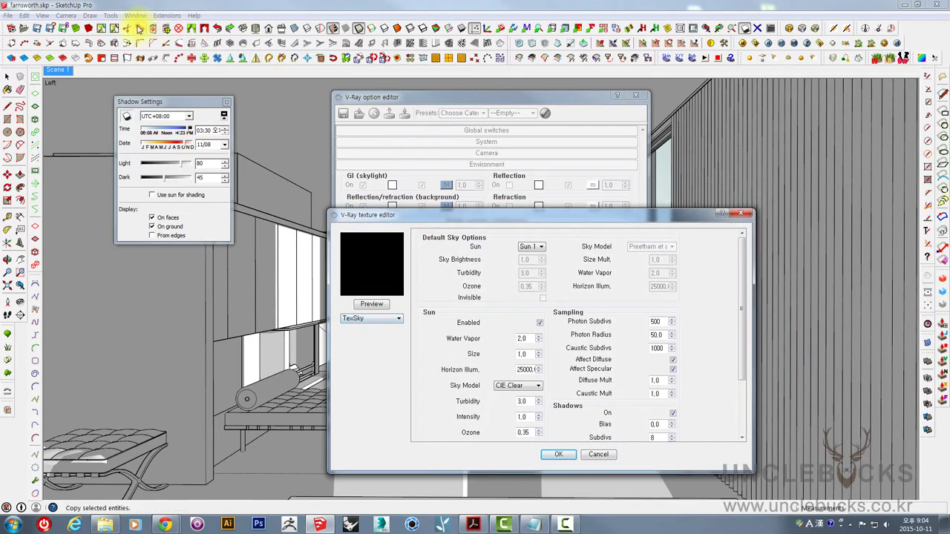
Move Shadow Settings aside, set the sky's Sun to None, and confirm with OK
left_click(134, 14)
mouse_move(166, 14)
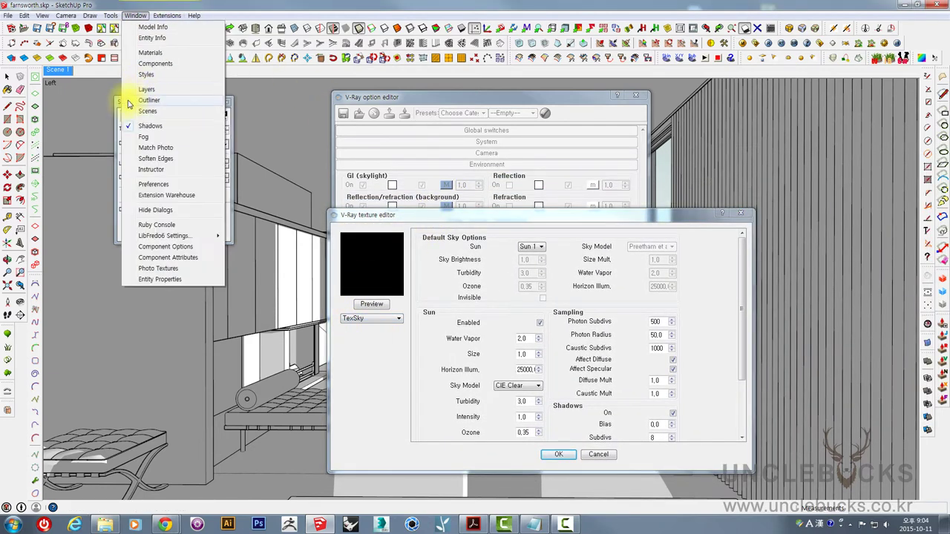
left_click(232, 124)
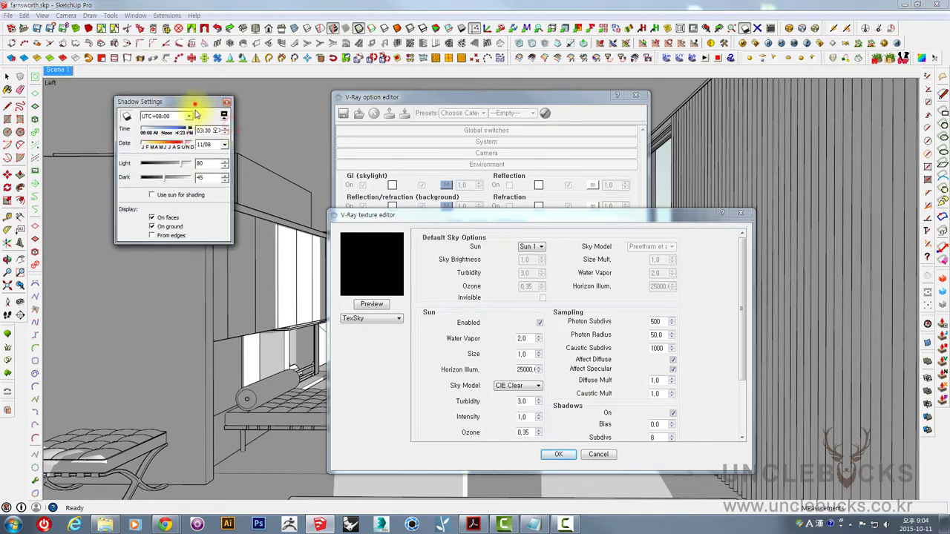
left_click_drag(193, 102, 212, 221)
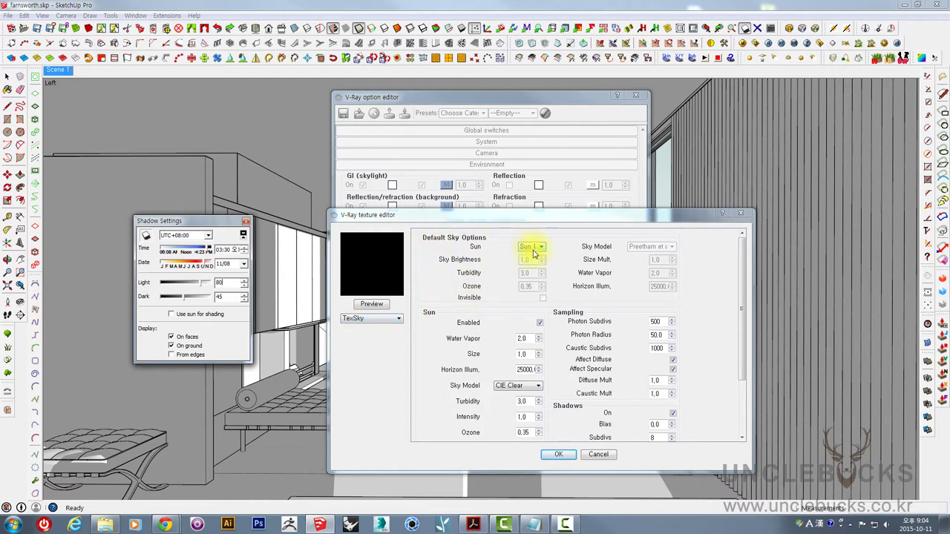
left_click(534, 247)
left_click(530, 257)
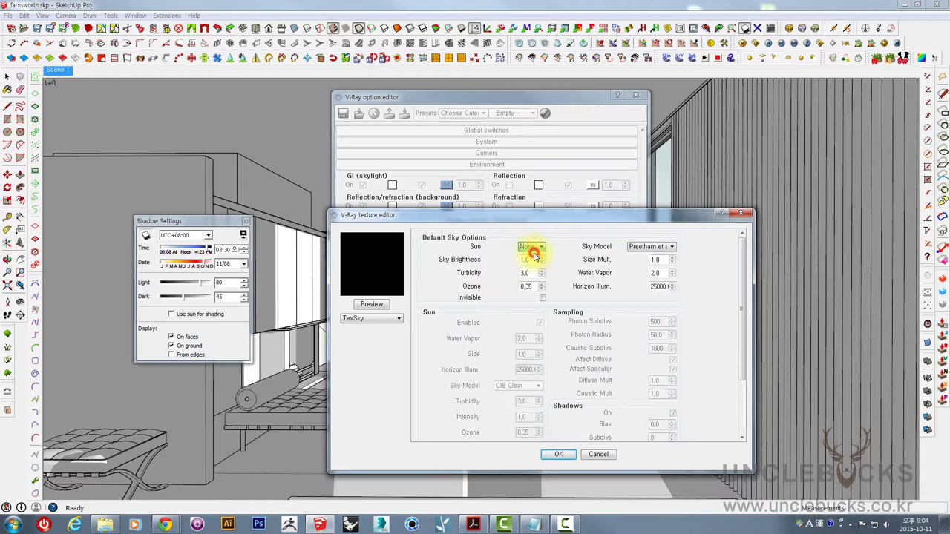
left_click(557, 454)
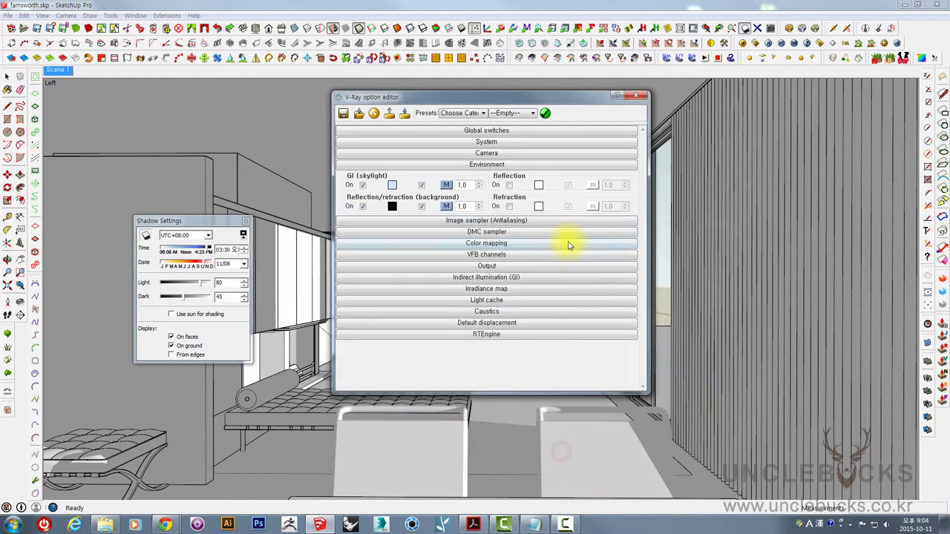
Render the interior with the sun-less sky and move the frame buffer aside
left_click(774, 42)
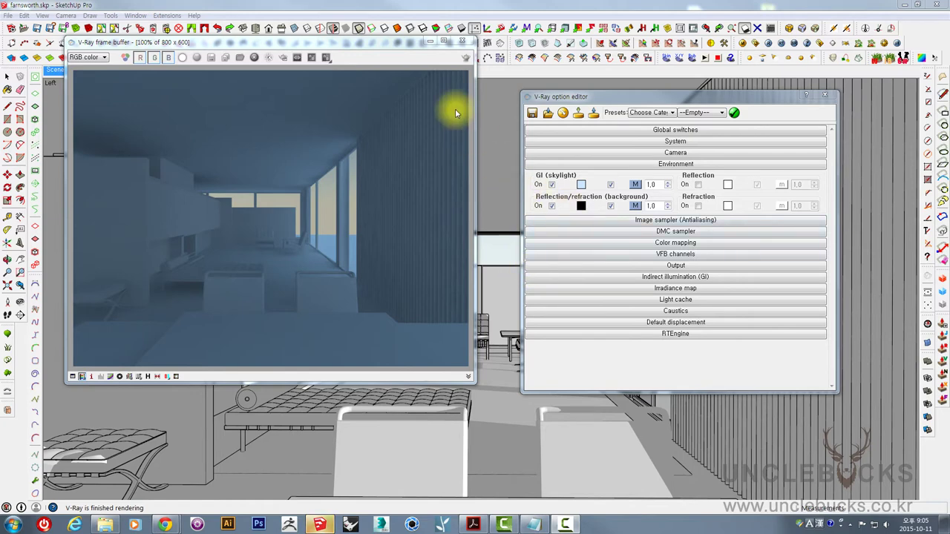
left_click(381, 48)
left_click_drag(382, 48, 406, 82)
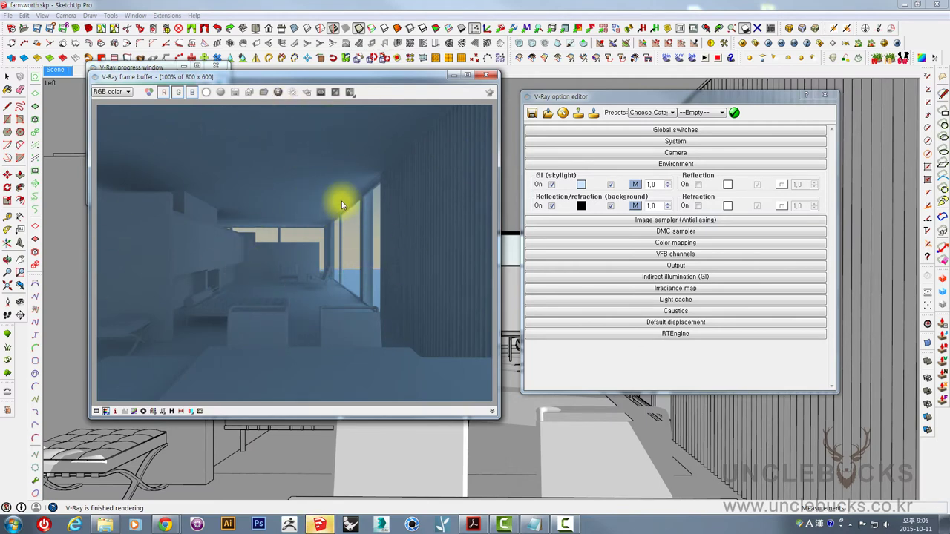
Reopen the skylight's sky texture and leave Sun set to None
left_click(637, 184)
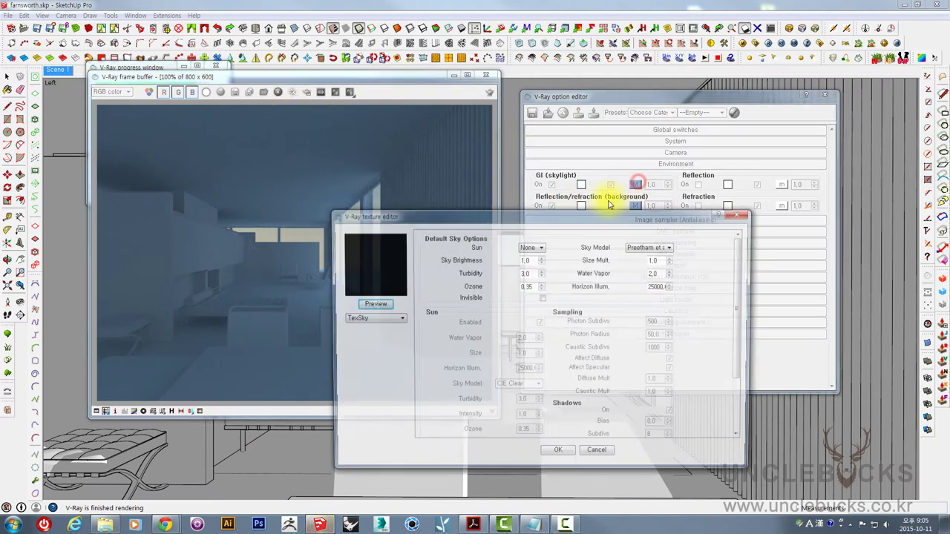
left_click(529, 248)
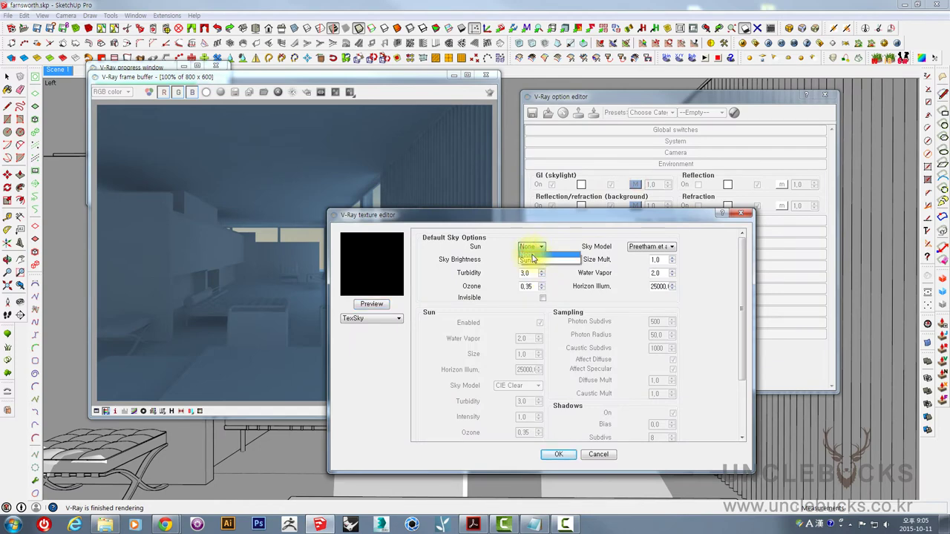
left_click(470, 214)
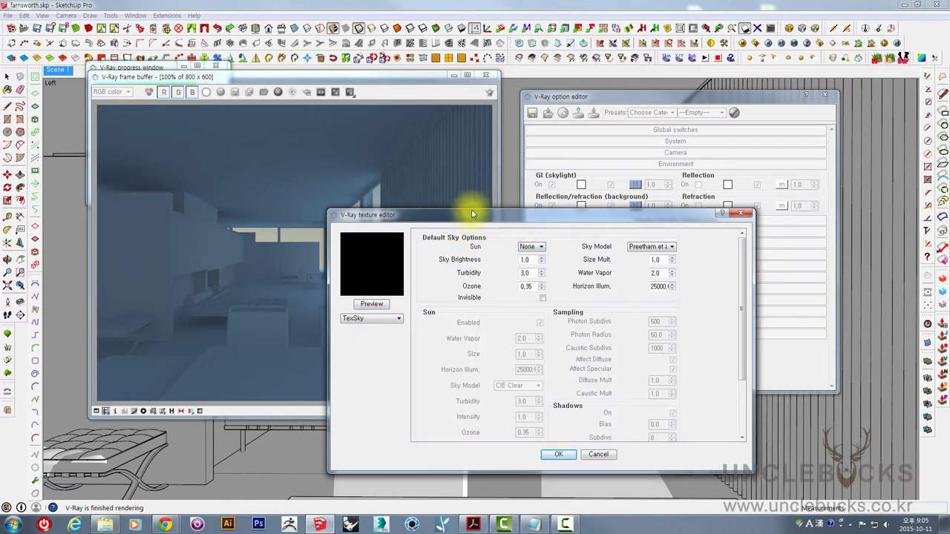
Set Sky Brightness to 5 and render the interior again
double_click(532, 261)
type("5")
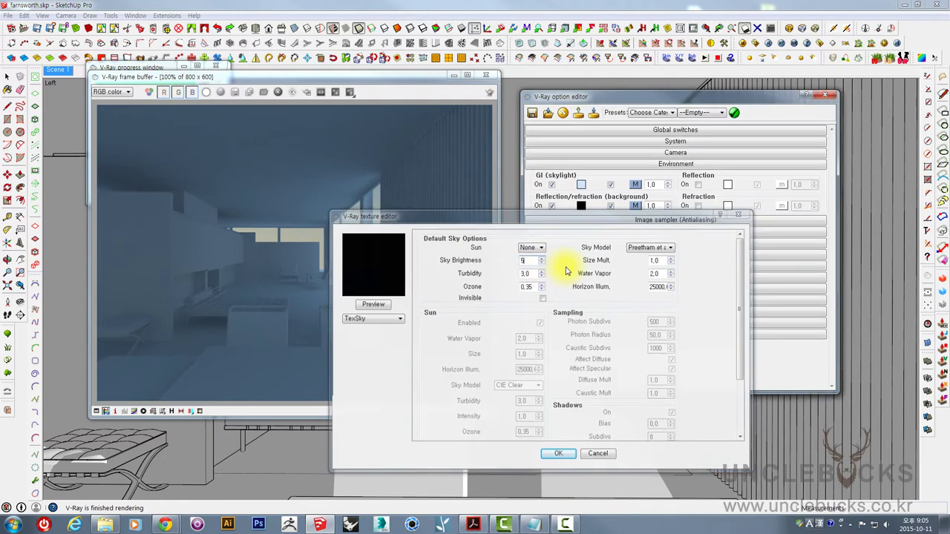
key("Return")
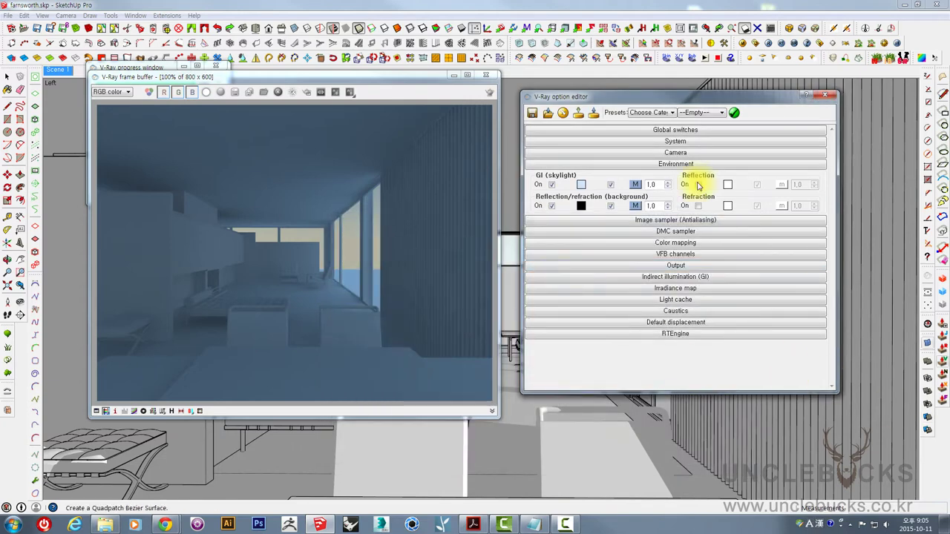
left_click(772, 43)
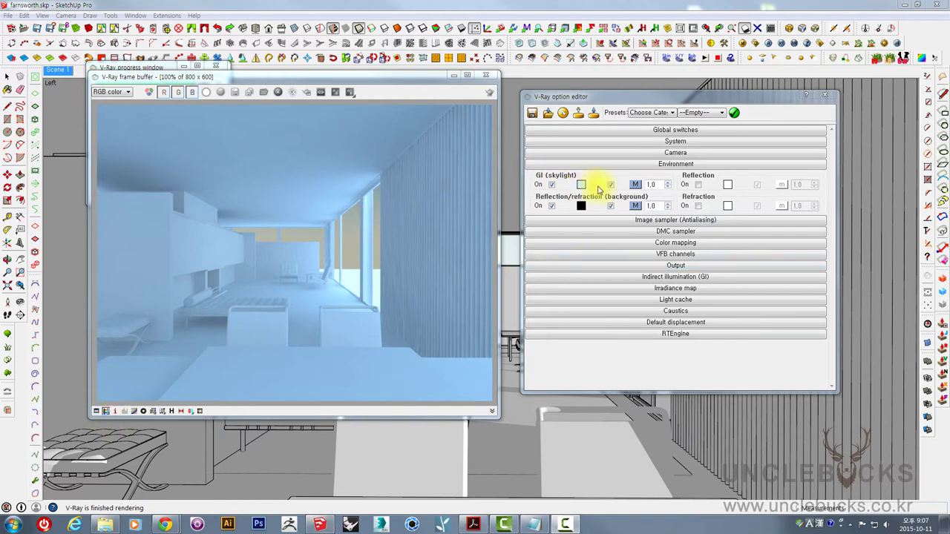
Reopen the skylight's sky texture and link it to Sun 1
left_click(636, 186)
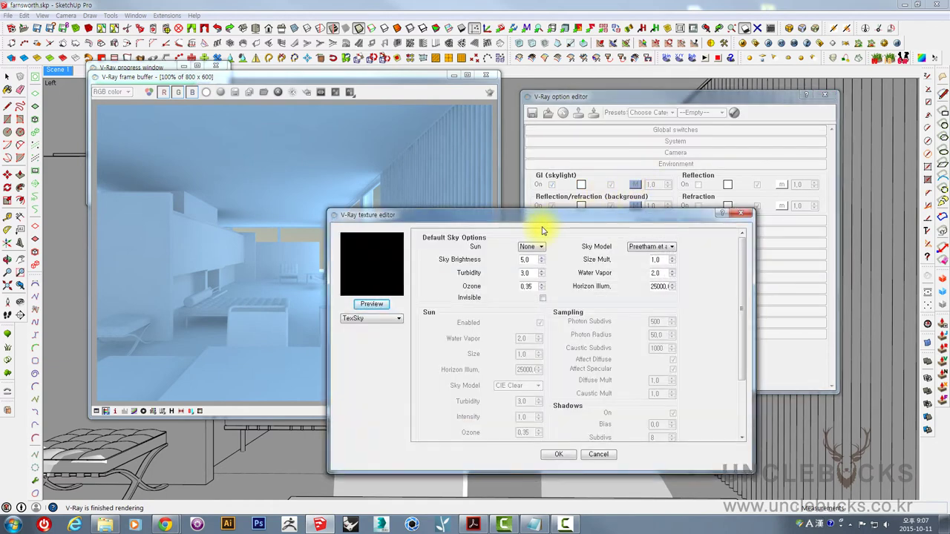
left_click_drag(539, 215, 503, 150)
left_click(500, 192)
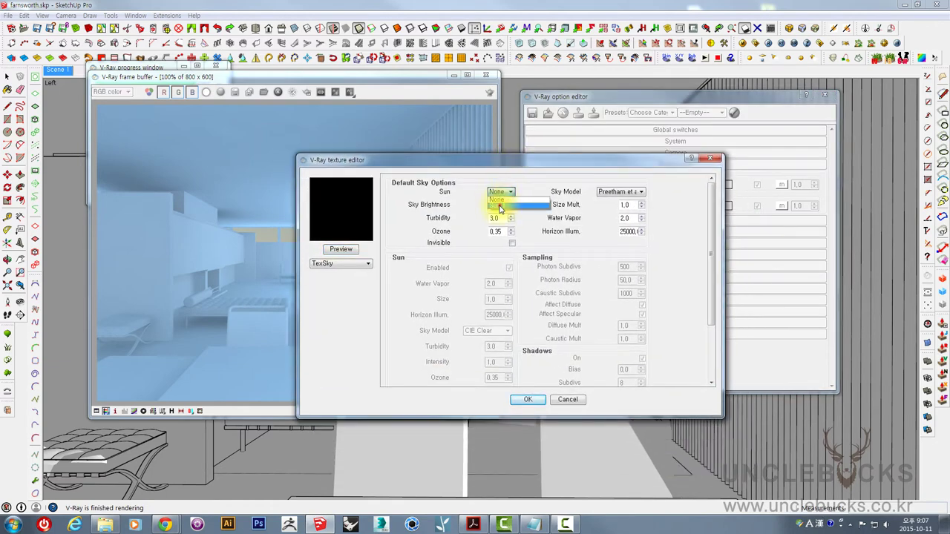
left_click(499, 205)
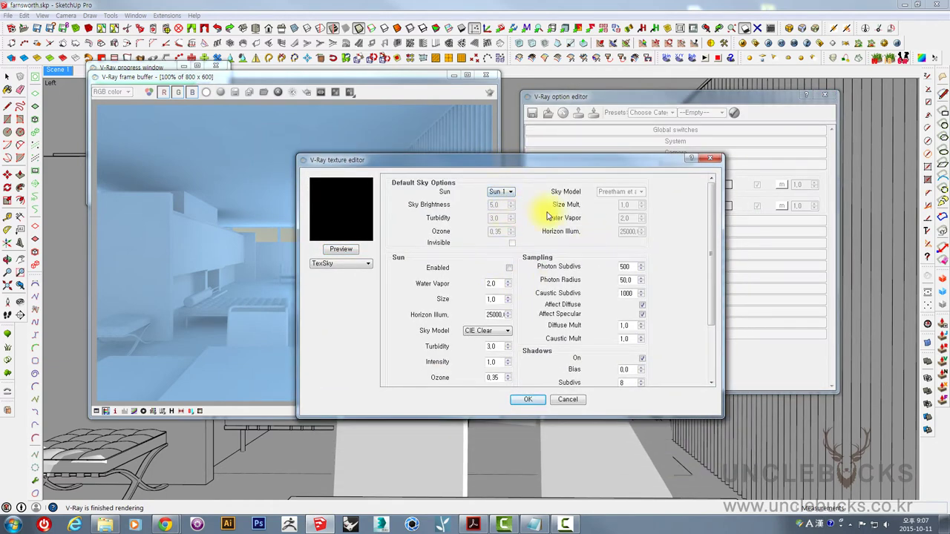
left_click_drag(714, 212, 710, 257)
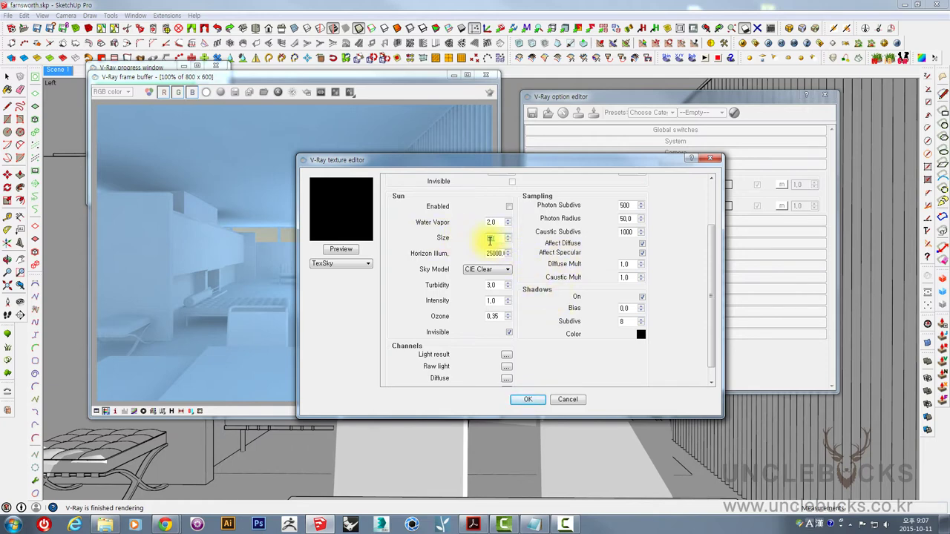
Bring up the sun's Size, shadow Subdivs and Intensity fields
double_click(489, 239)
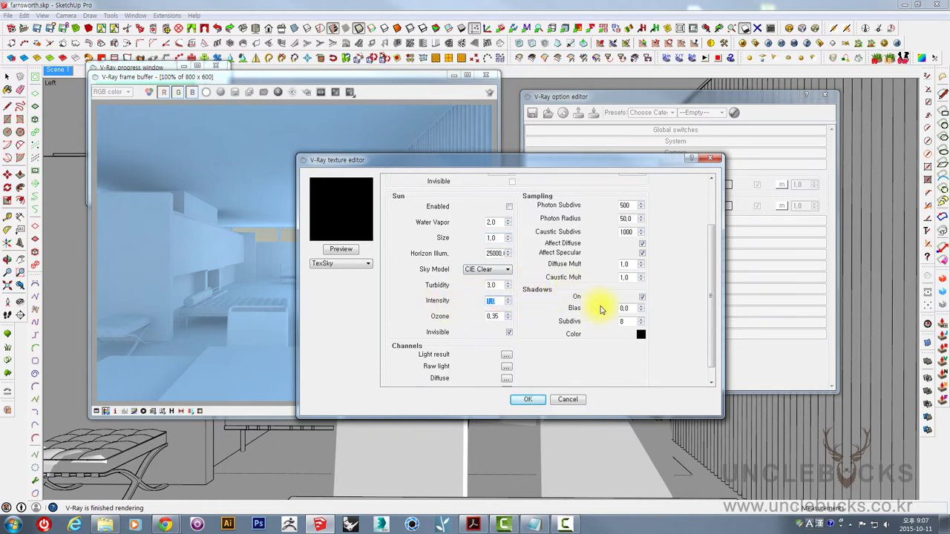
left_click(628, 322)
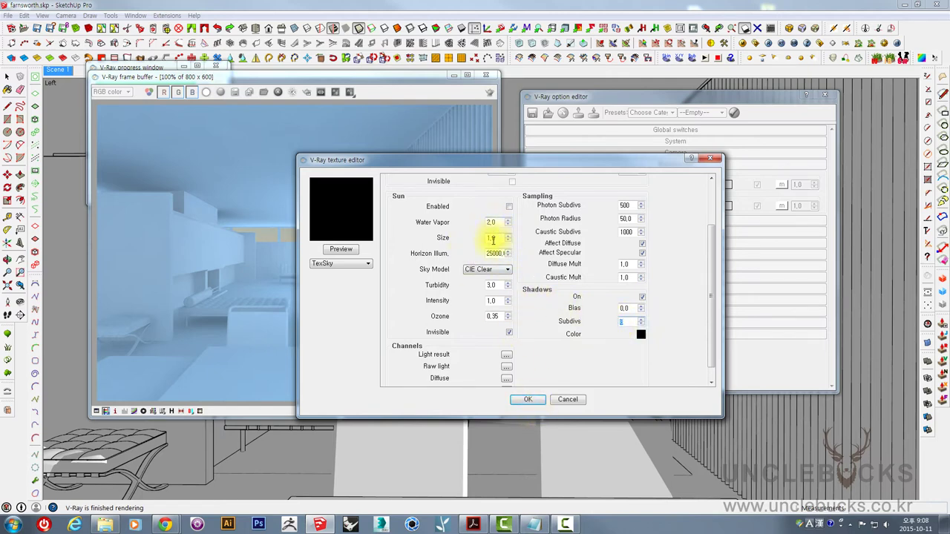
mouse_move(483, 162)
left_mouse_down()
mouse_move(458, 208)
mouse_move(601, 152)
left_mouse_up()
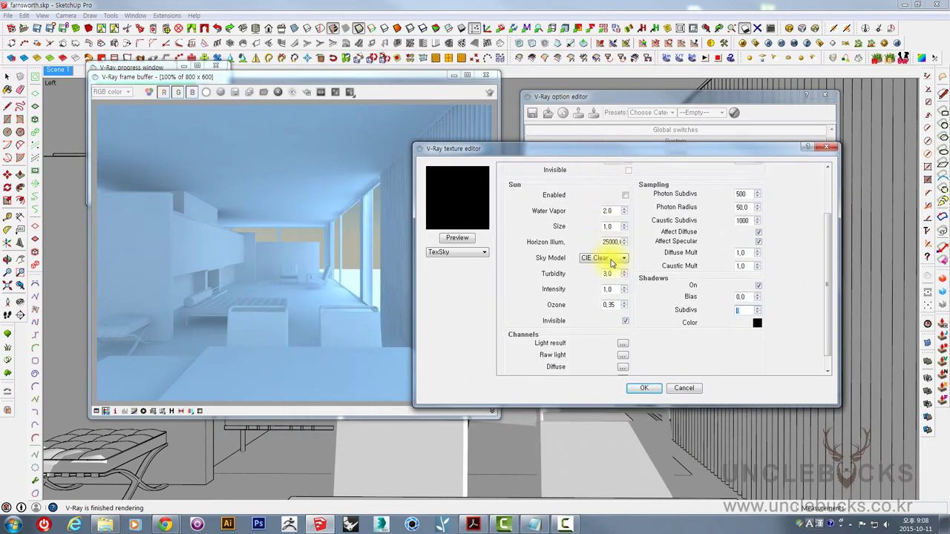
double_click(608, 289)
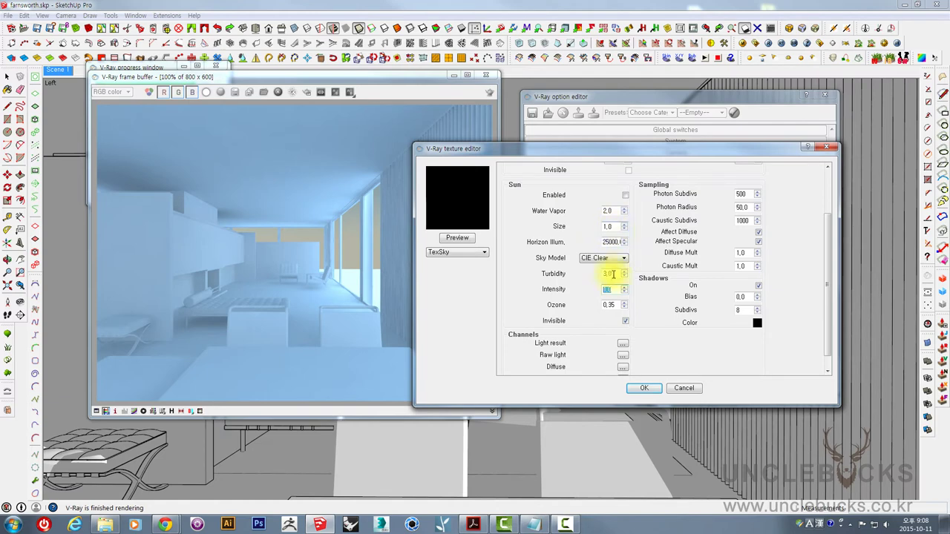
double_click(612, 226)
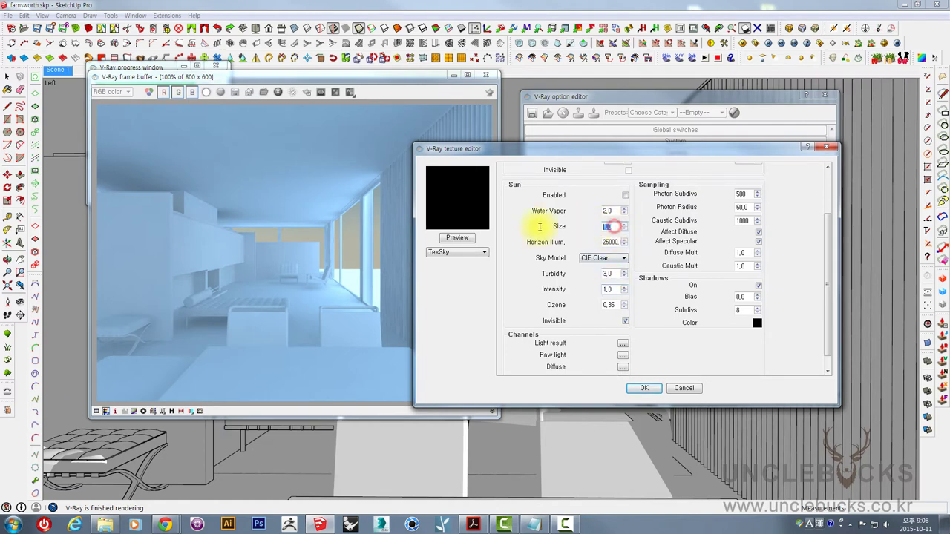
left_click_drag(562, 151, 499, 210)
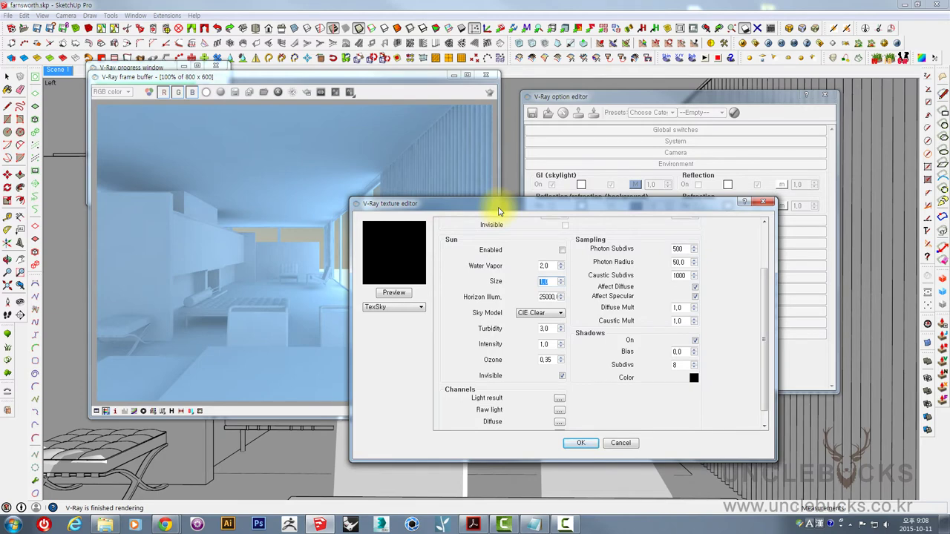
Enter 10 as the sun Size and close the sky texture editor with OK
left_click_drag(499, 211, 456, 157)
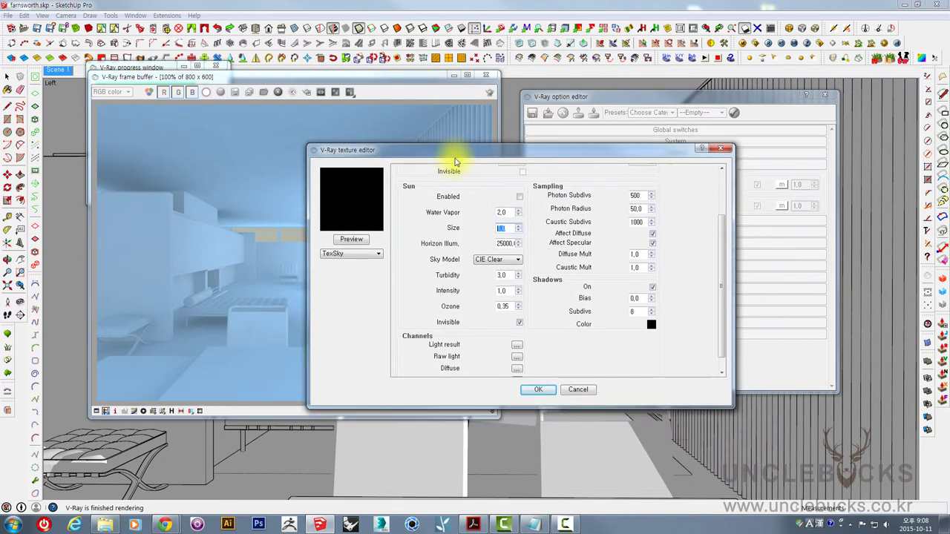
left_click(500, 231)
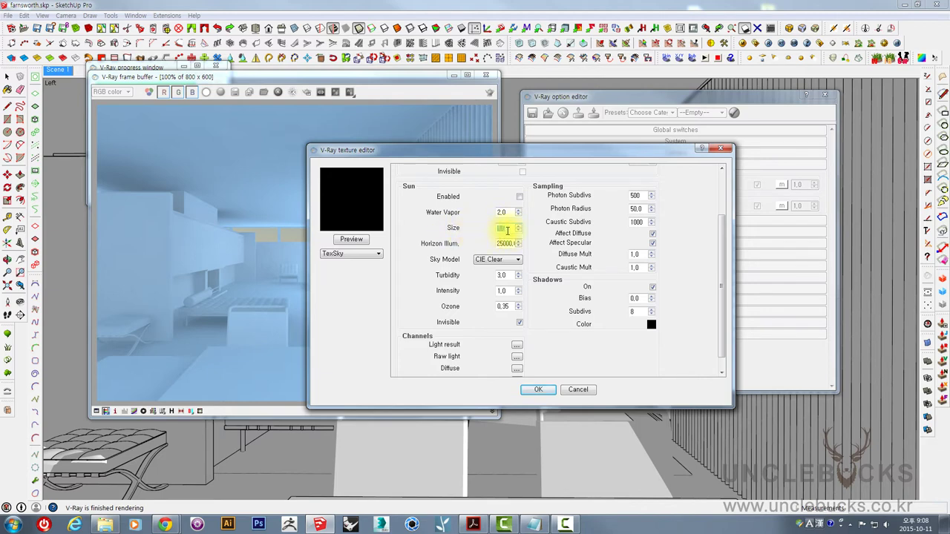
left_click_drag(509, 230, 486, 231)
type("10")
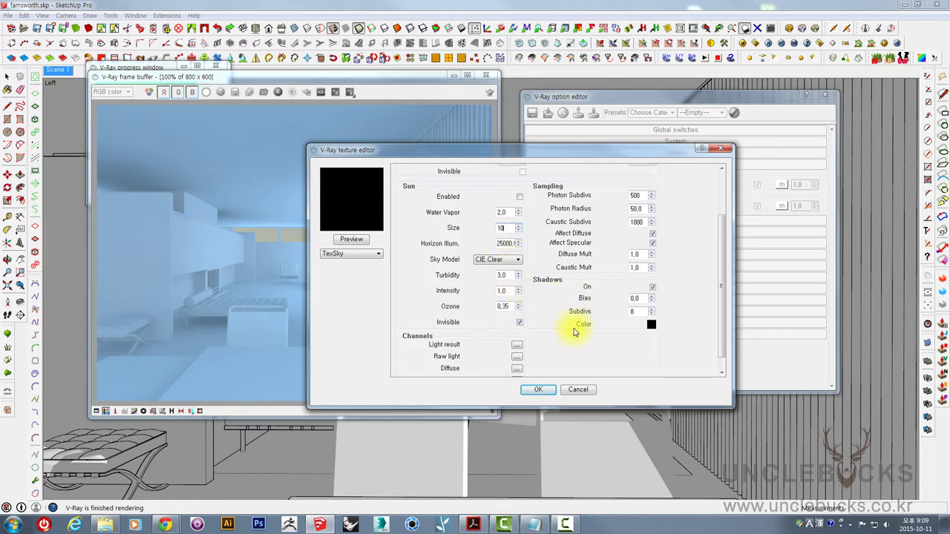
left_click(547, 310)
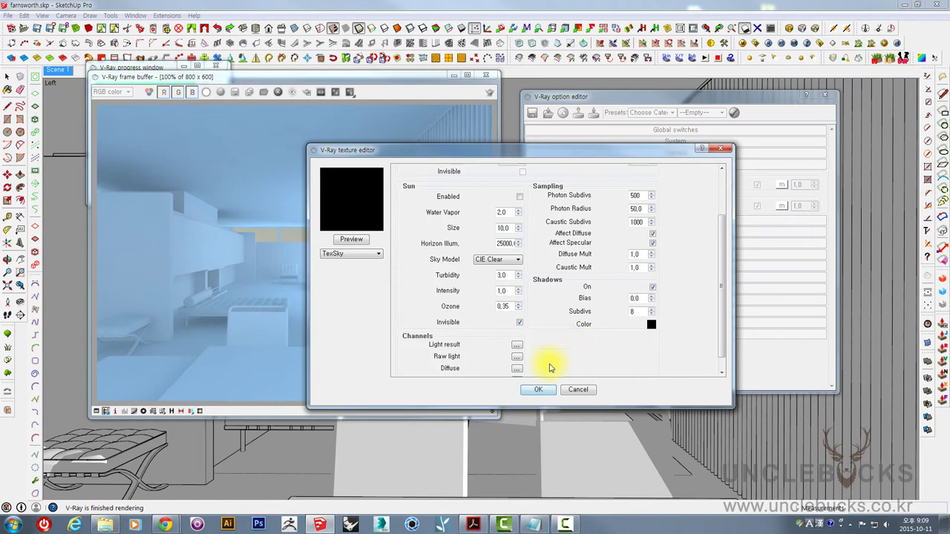
left_click(538, 390)
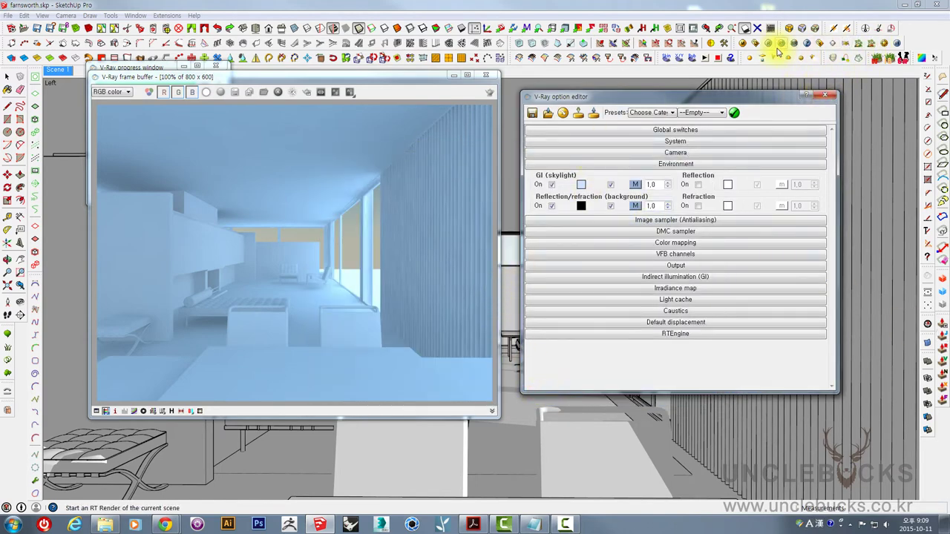
Render the interior with the size-10 sun and zoom into the result
left_click(773, 44)
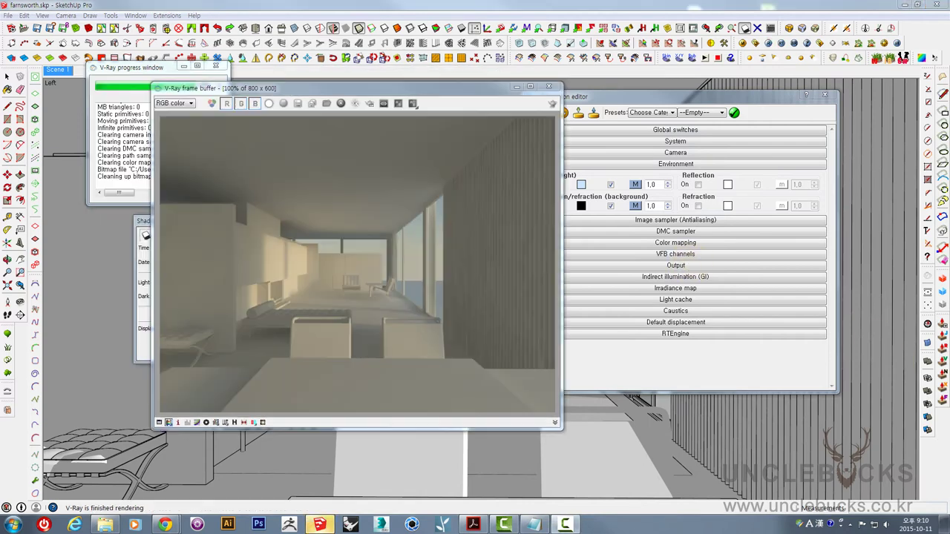
left_click(337, 293)
scroll(330, 325, "up", 1)
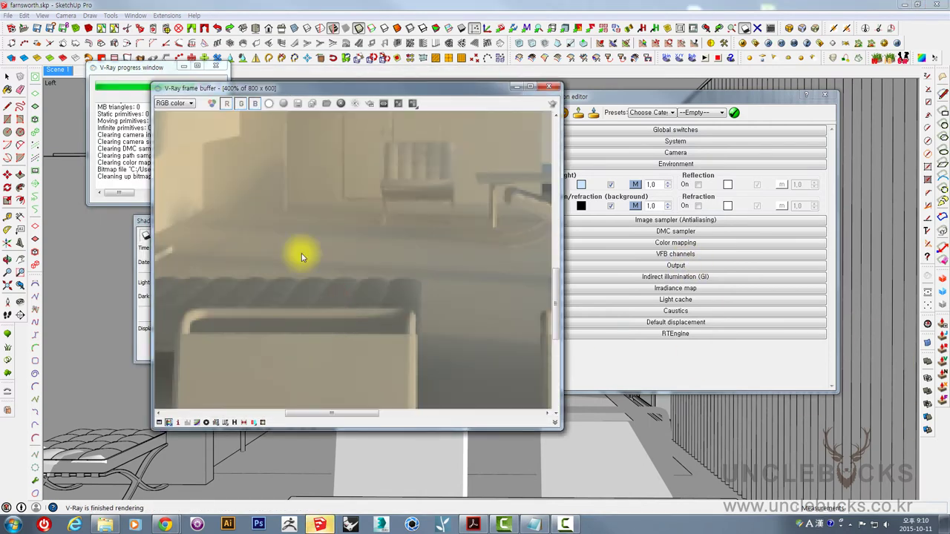
scroll(361, 271, "up", 1)
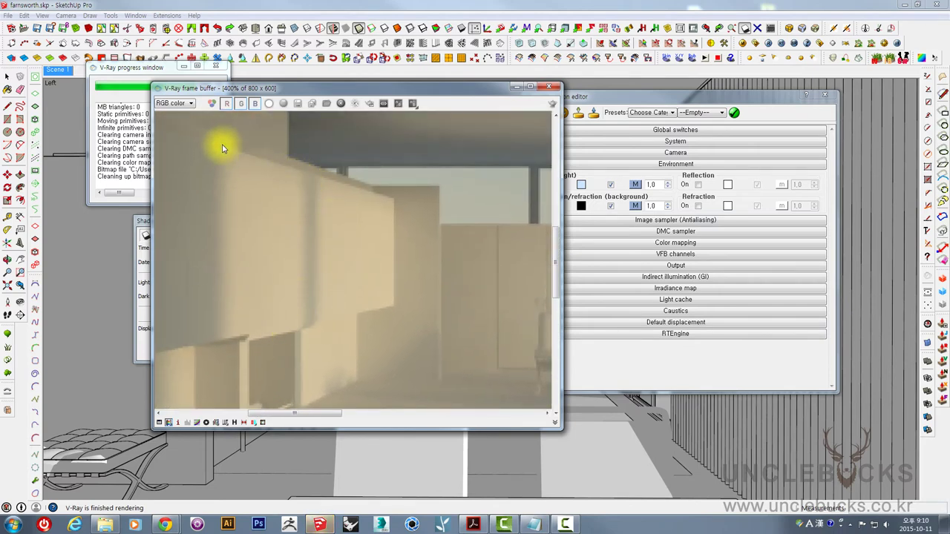
scroll(352, 277, "down", 2)
scroll(353, 278, "up", 1)
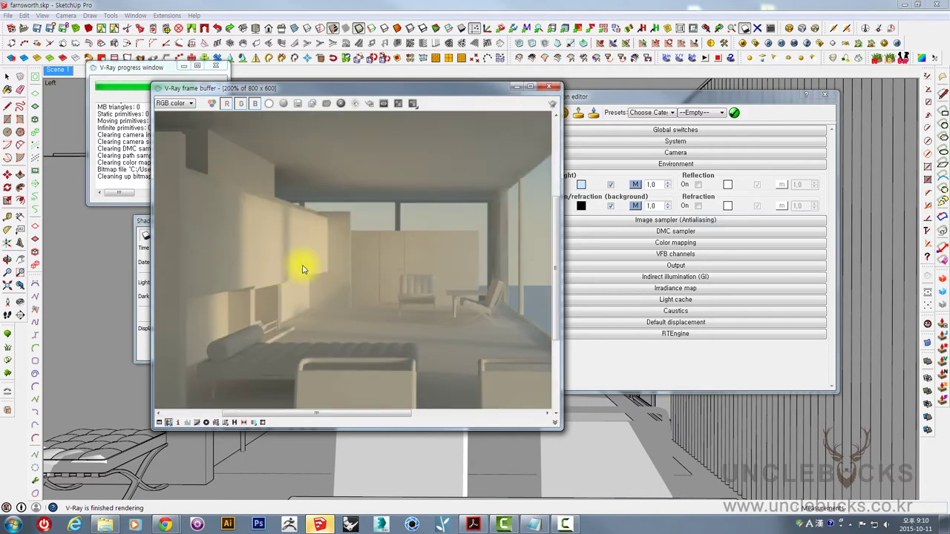
Pan across the render, reset it to 100%, and shift the frame buffer left
left_click_drag(303, 265, 328, 248)
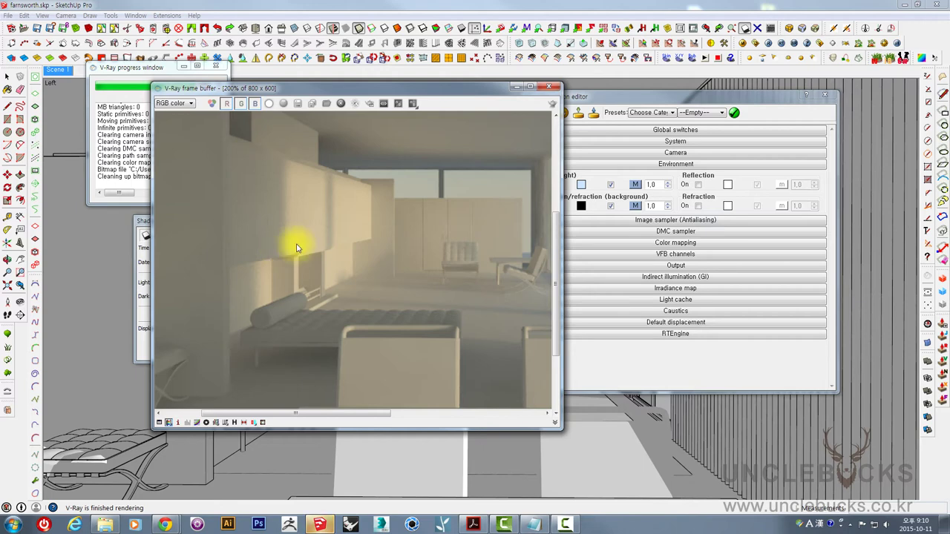
left_click_drag(393, 207, 263, 197)
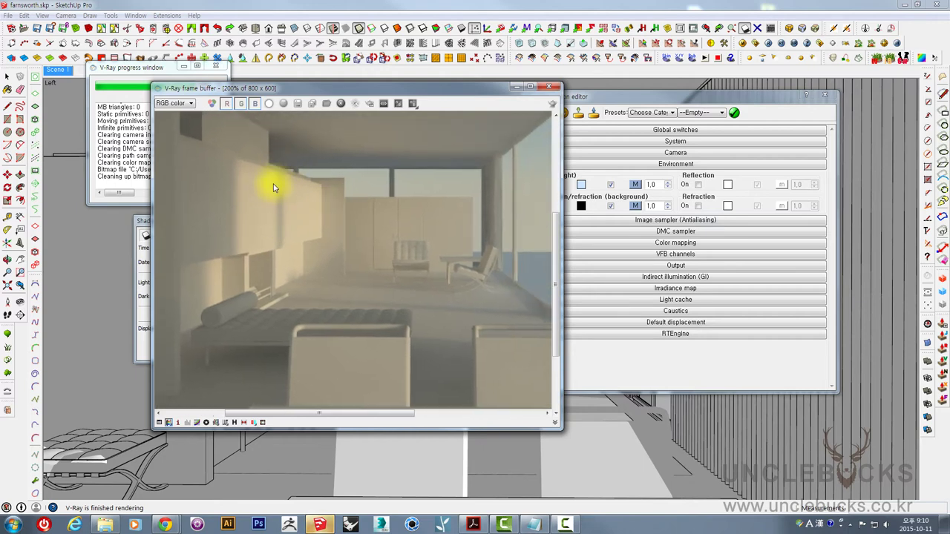
left_click_drag(400, 226, 380, 241)
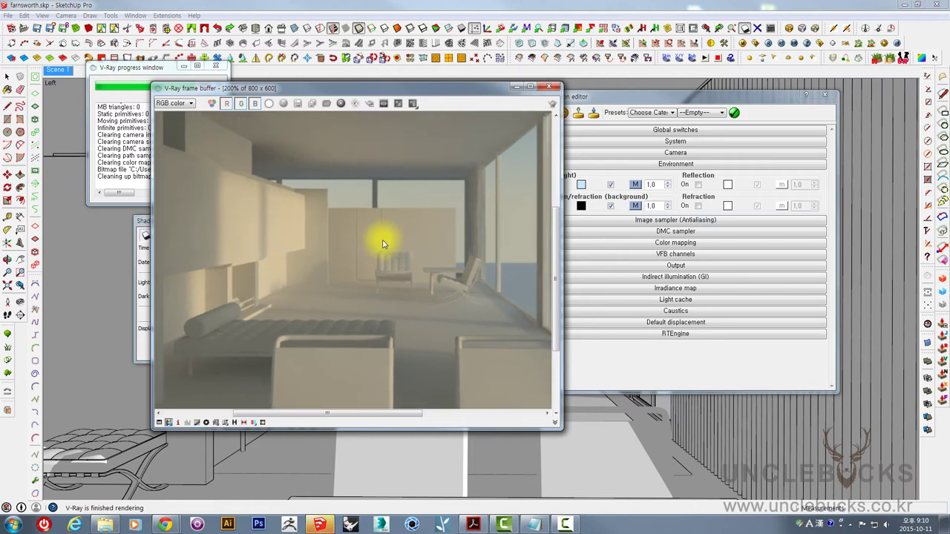
left_click_drag(258, 189, 286, 176)
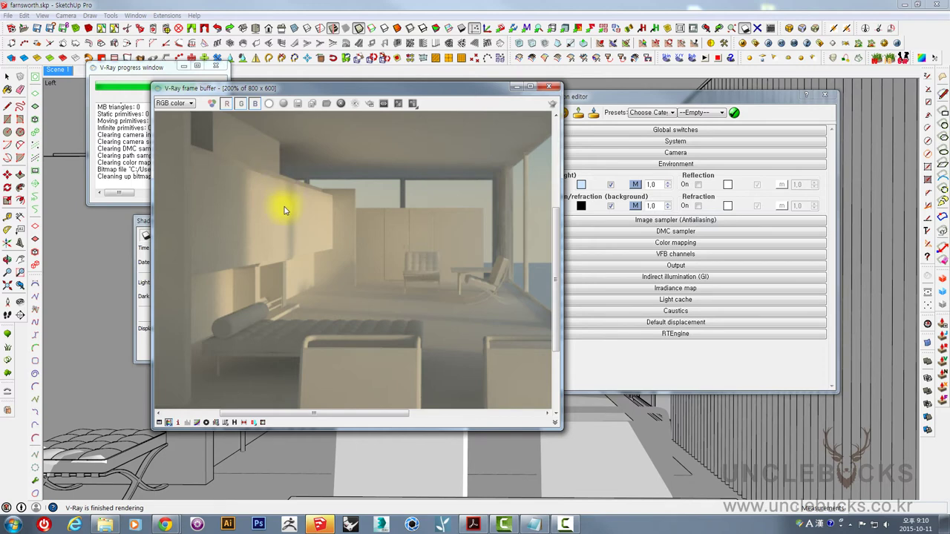
left_click_drag(409, 218, 382, 225)
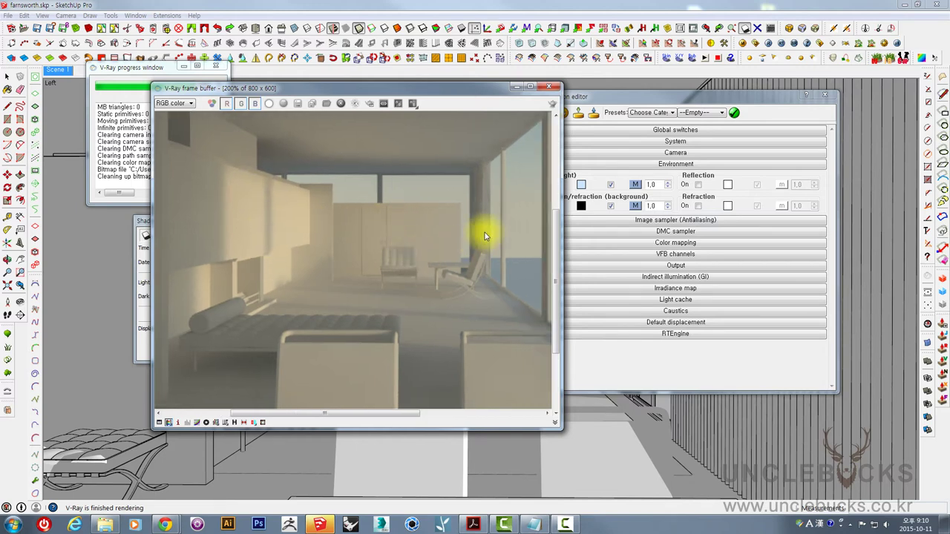
double_click(412, 227)
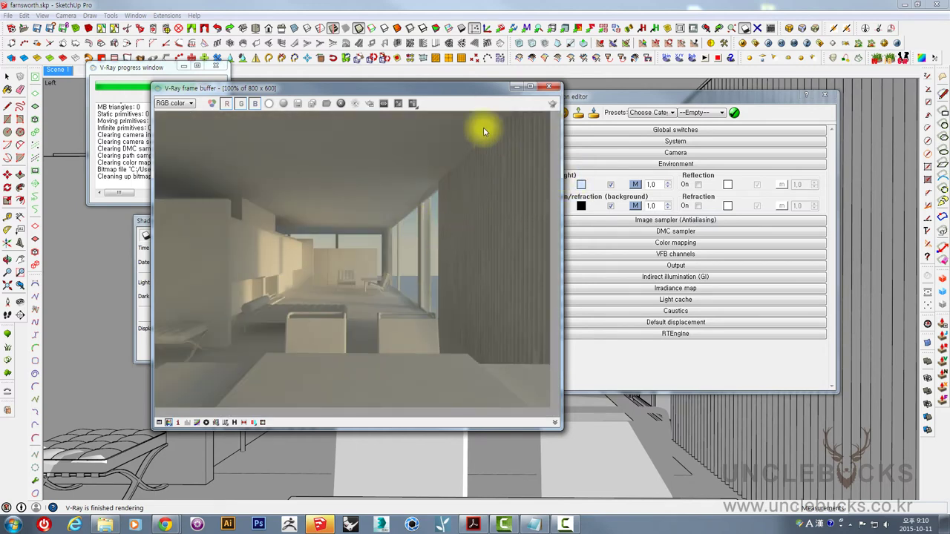
left_click_drag(458, 95, 380, 95)
Set the sky texture's sun Size to 1 and confirm
left_click(635, 184)
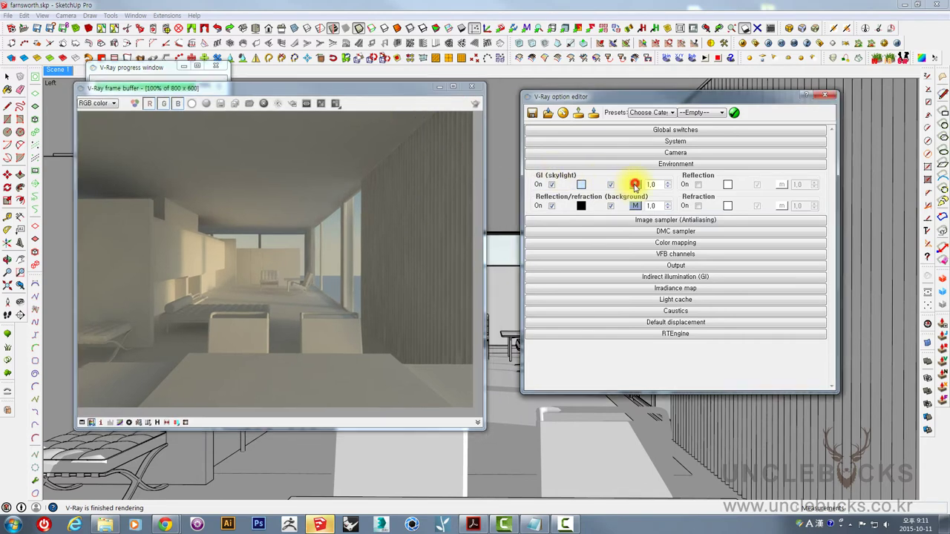
double_click(507, 289)
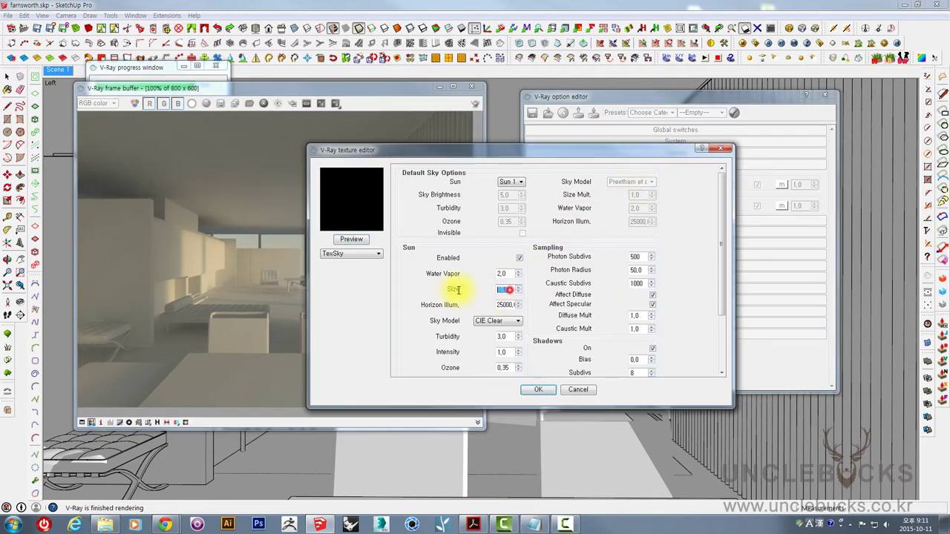
left_click(499, 290)
type("1")
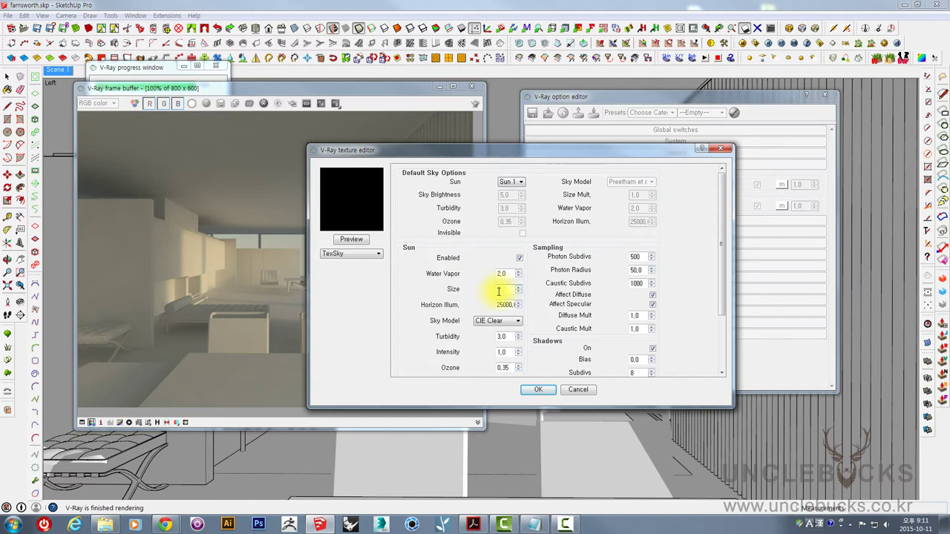
left_click(537, 389)
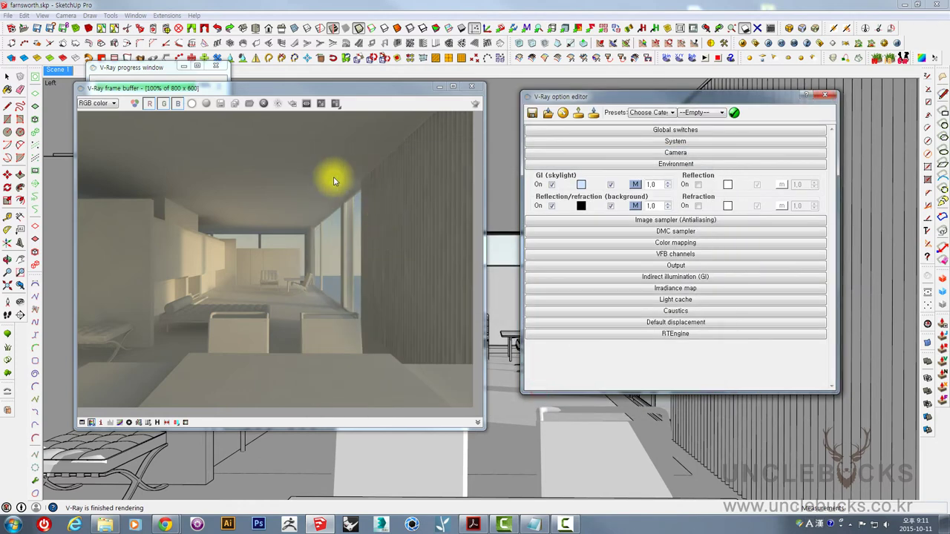
Enable Region render and mark a region over the daybed and left wall cabinets
left_click(331, 175)
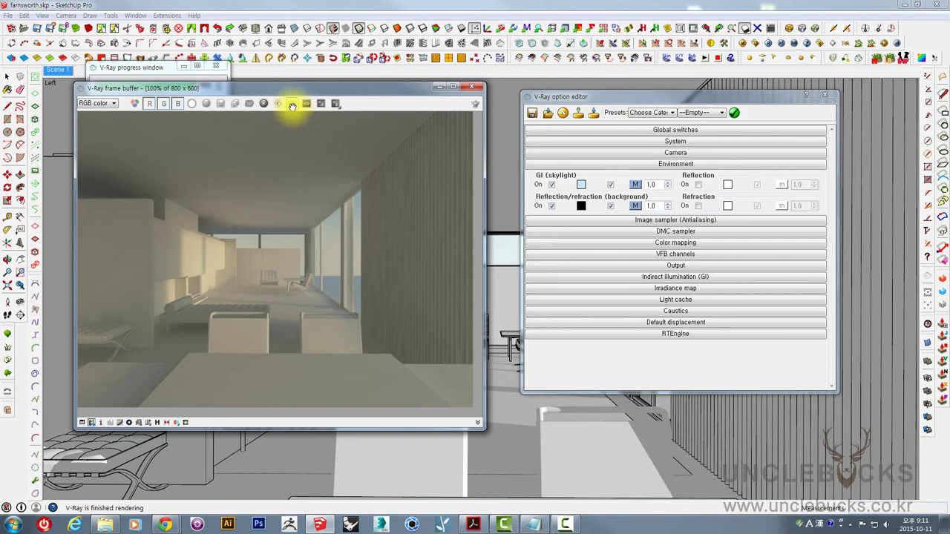
left_click(294, 105)
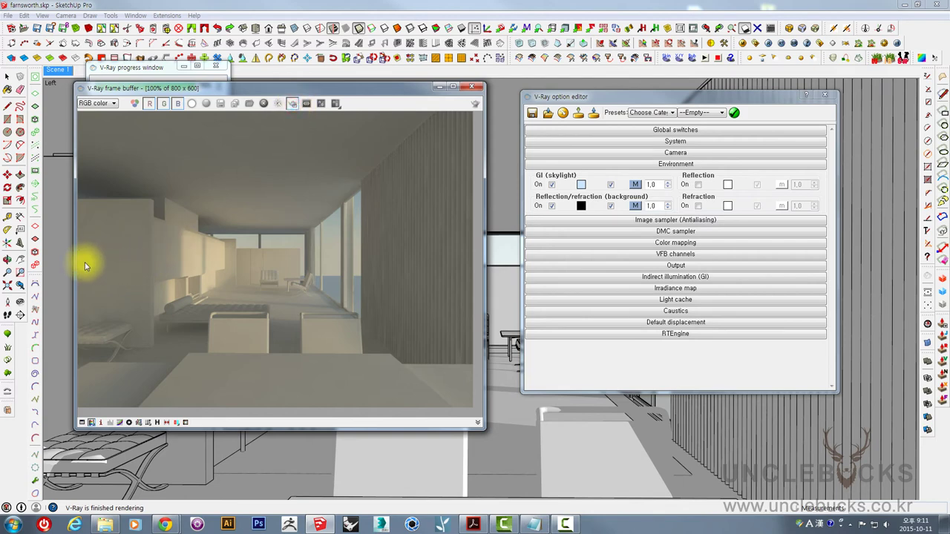
mouse_move(80, 260)
left_mouse_down()
mouse_move(348, 331)
mouse_move(300, 341)
left_mouse_up()
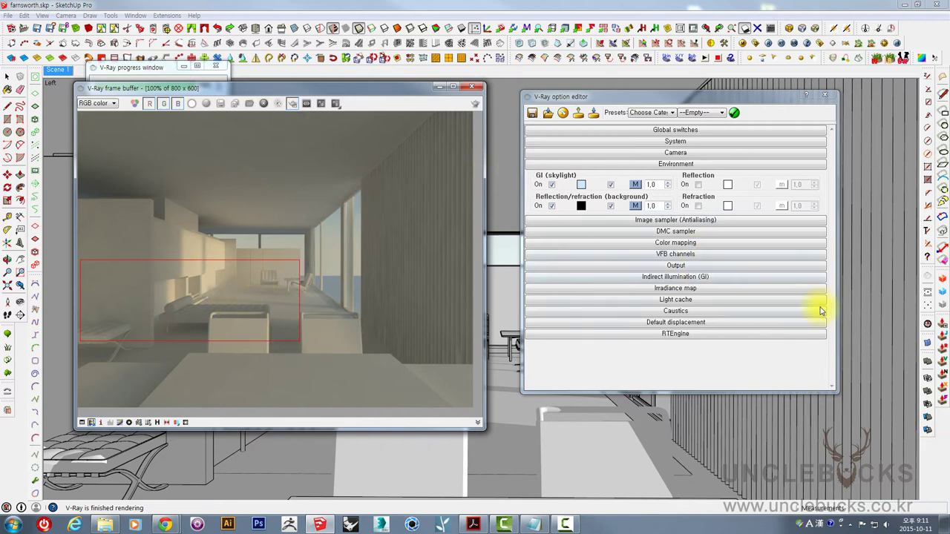
Render the region, redraw it around the upper wall, and zoom in on the shadows
left_click(768, 43)
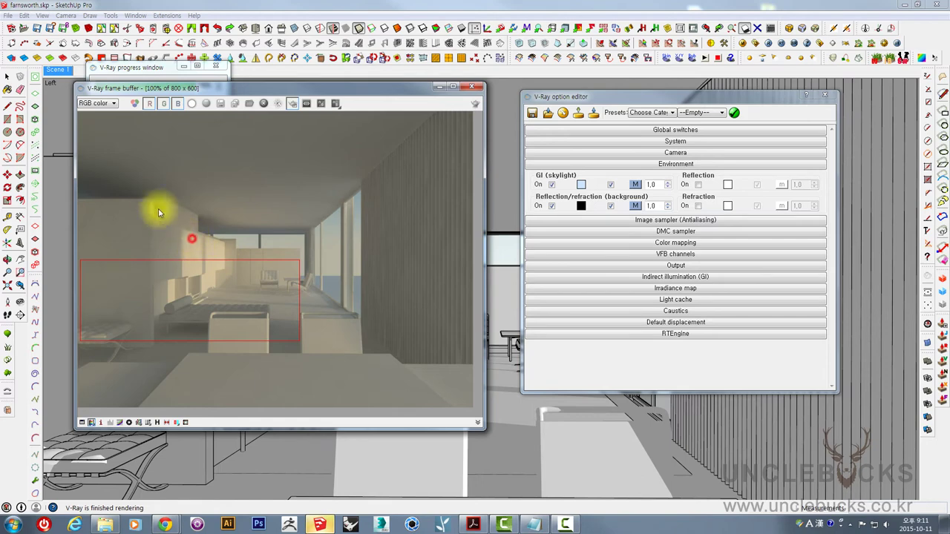
left_click_drag(152, 198, 273, 244)
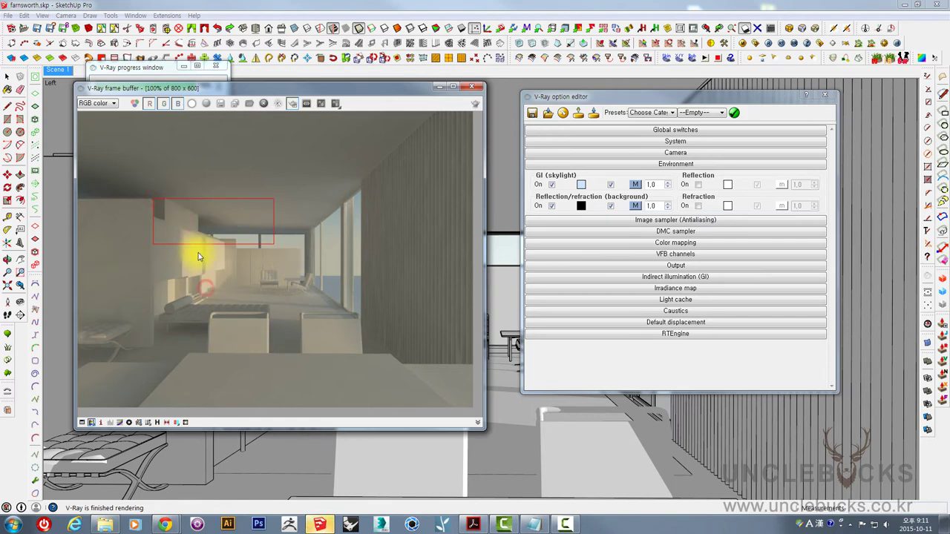
scroll(187, 264, "up", 2)
middle_click_drag(257, 269, 275, 263)
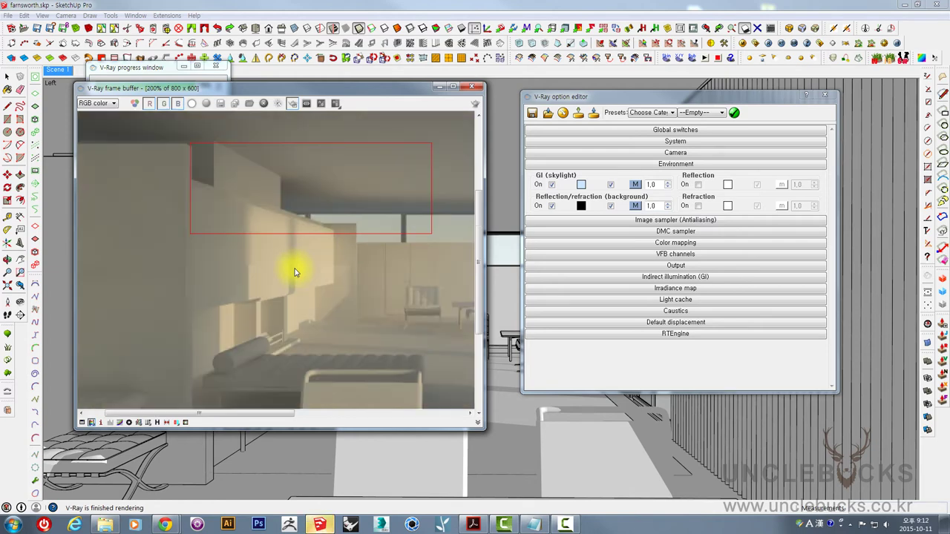
Inspect the render, then narrow the region to a strip along the wall cabinets
scroll(293, 268, "down", 1)
middle_click_drag(381, 303, 327, 287)
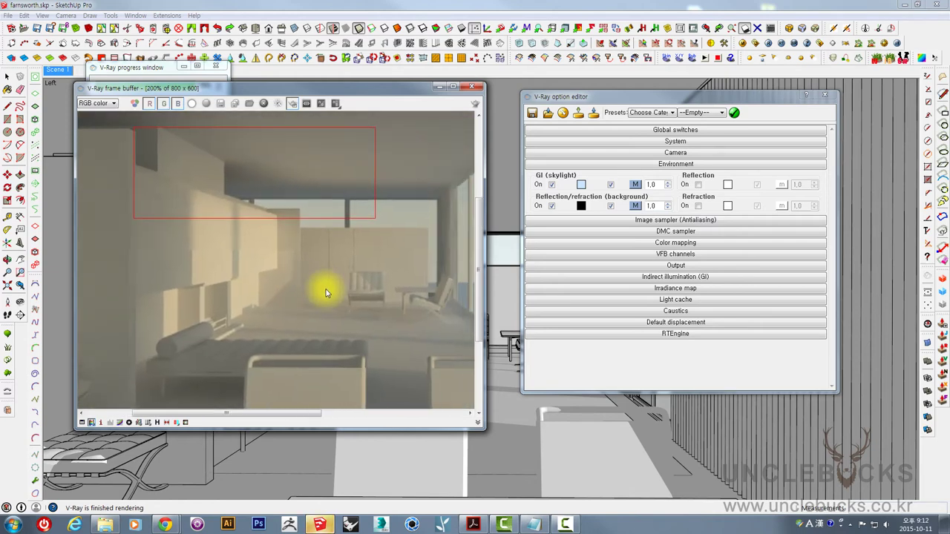
scroll(232, 259, "down", 1)
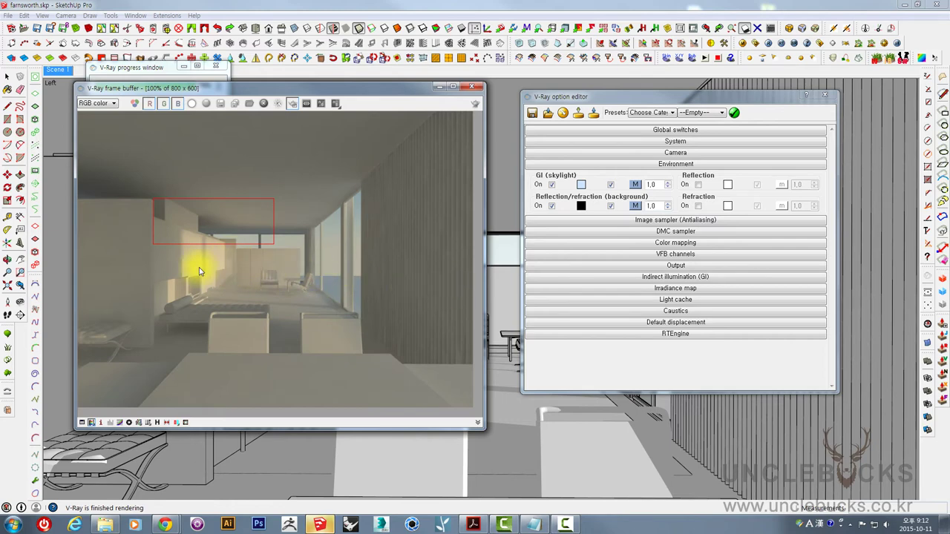
scroll(199, 267, "up", 1)
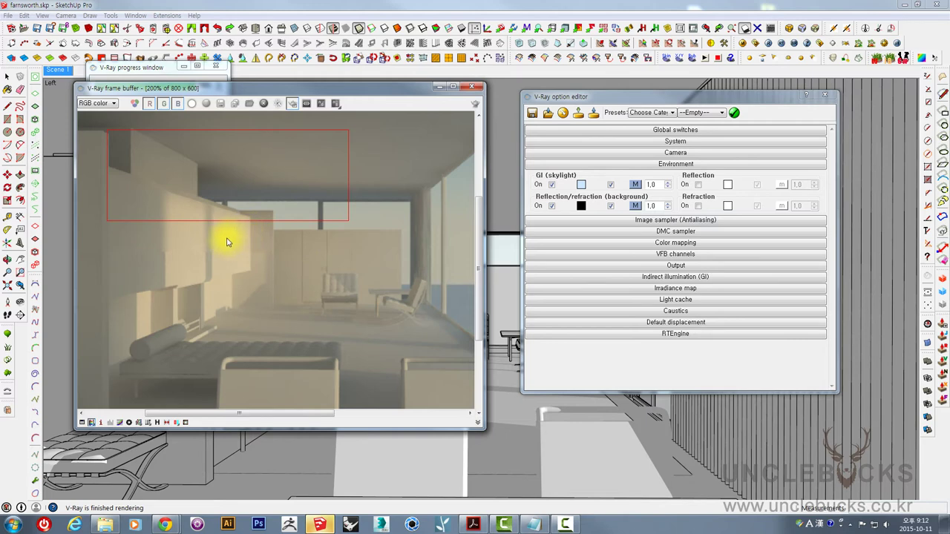
mouse_move(301, 239)
left_mouse_down()
mouse_move(131, 201)
mouse_move(136, 195)
mouse_move(143, 220)
left_mouse_up()
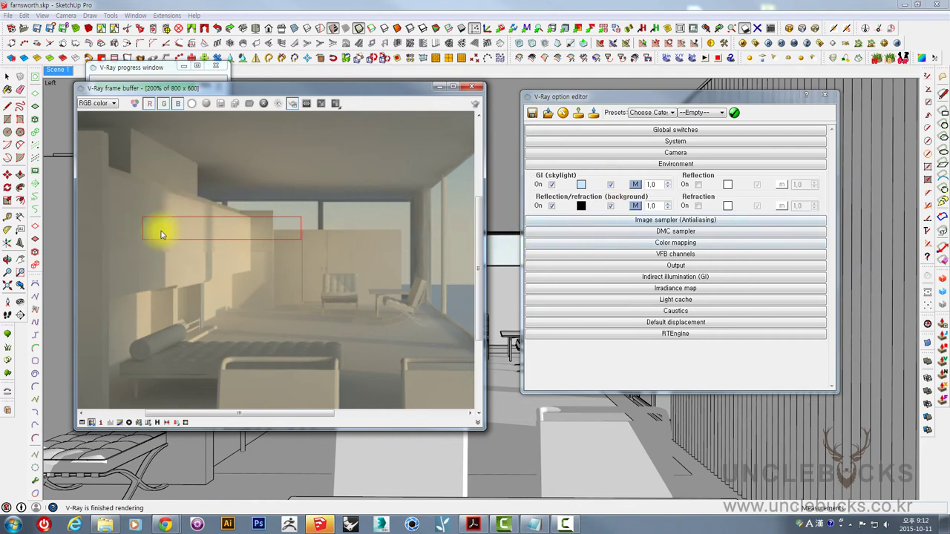
Reopen the sky texture and select the sun's shadow Subdivs value of 8
left_click(160, 230)
left_click(635, 184)
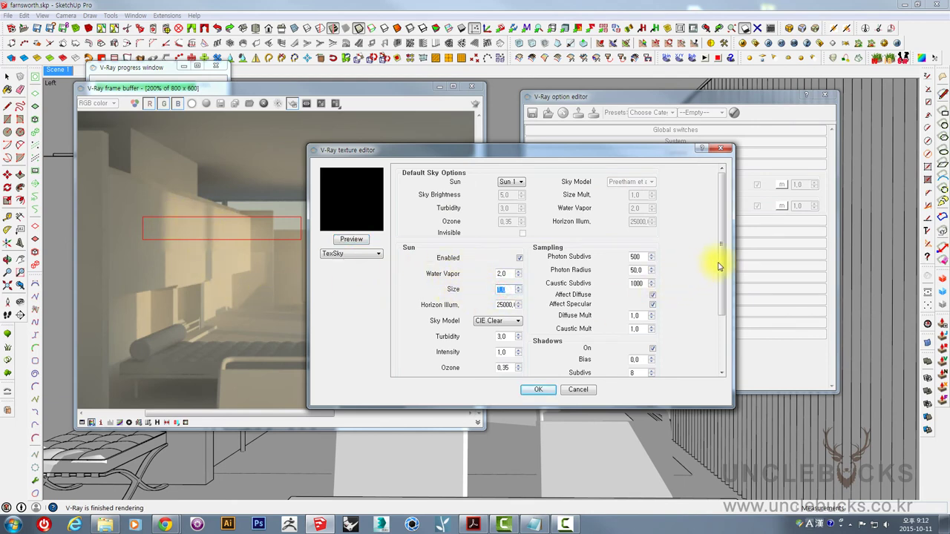
left_click_drag(721, 263, 720, 291)
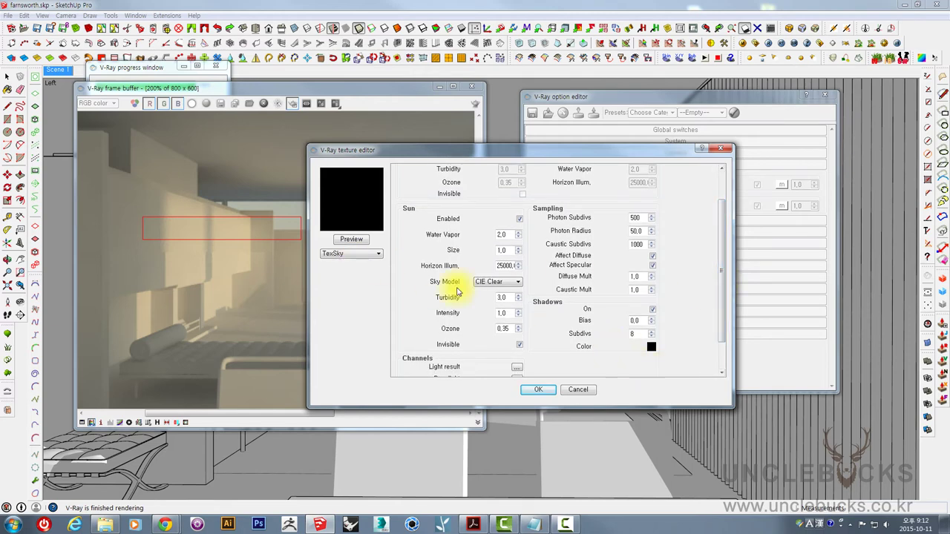
left_click(239, 245)
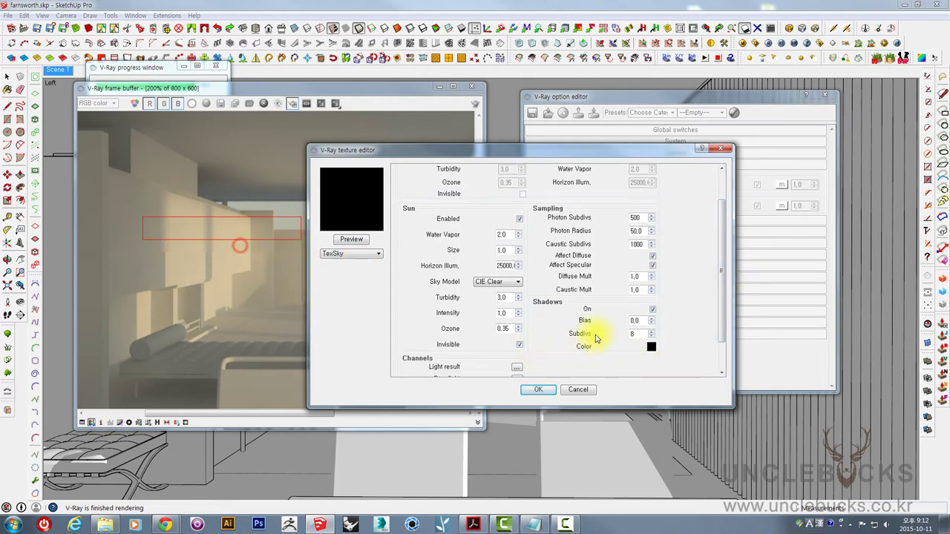
double_click(637, 333)
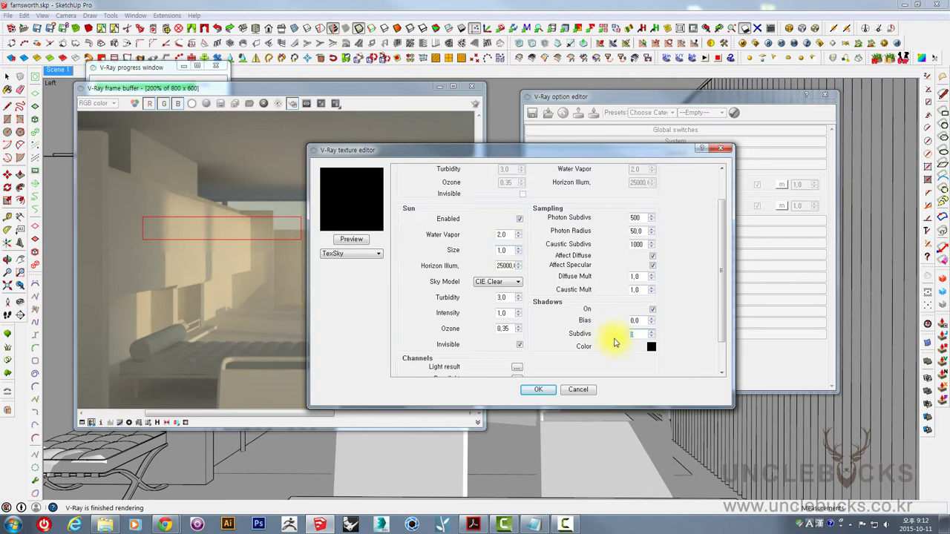
double_click(636, 334)
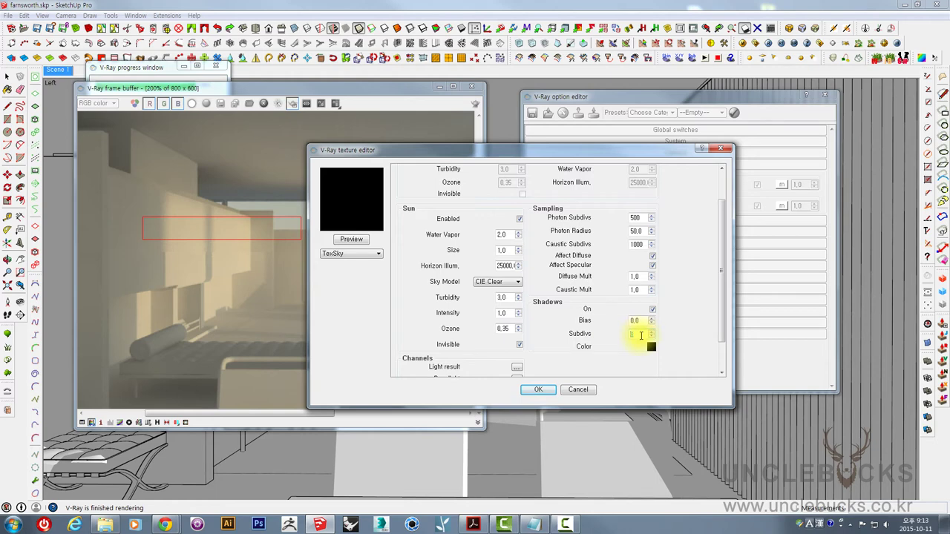
Set the sun's Shadows Subdivs to 36 in the TexSky editor and confirm
double_click(639, 334)
type("36")
left_click(538, 389)
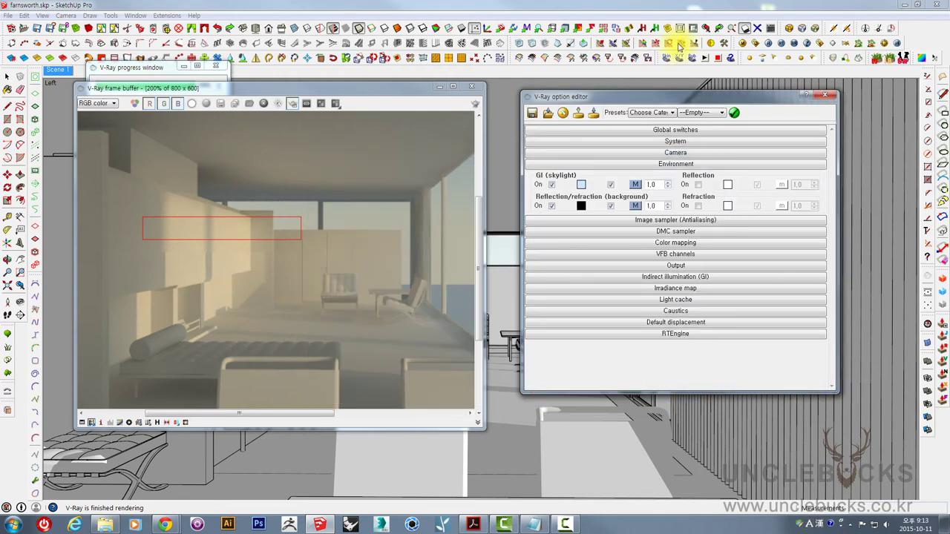
left_click(260, 247)
Redraw the render region over the left wall and reopen the GI skylight sky texture
left_click(151, 240)
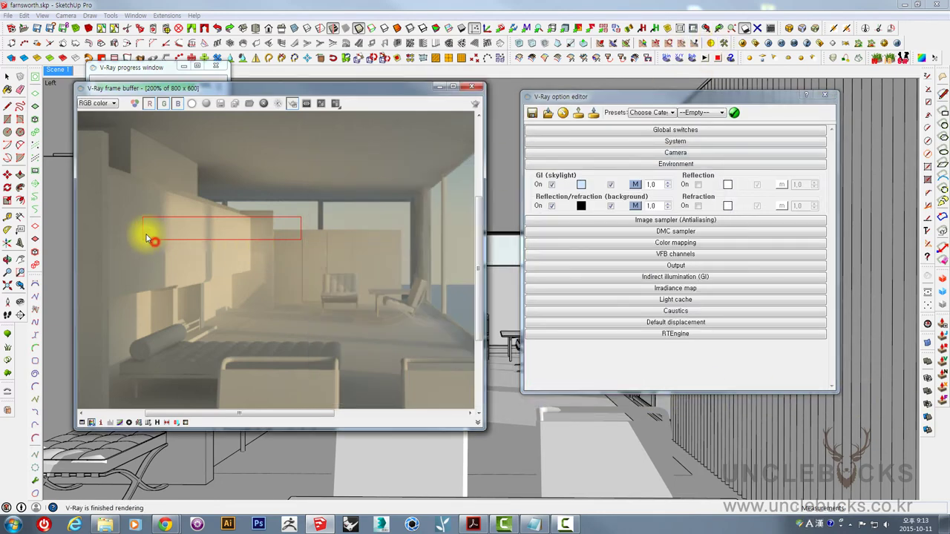
left_click(140, 233)
mouse_move(153, 230)
left_mouse_down()
mouse_move(240, 265)
mouse_move(245, 251)
left_mouse_up()
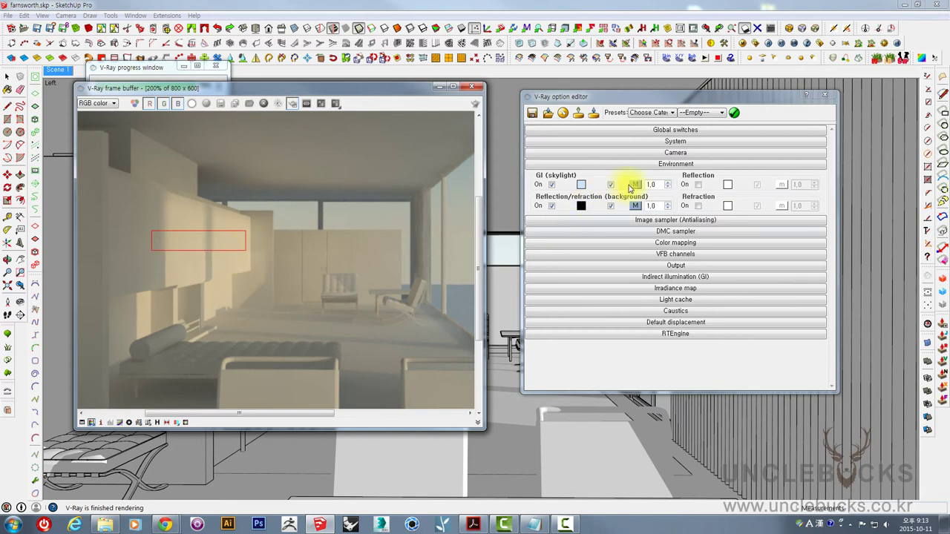
left_click(632, 185)
Set the sun Size to 20, then re-render a region around the lower-left daybed
double_click(511, 290)
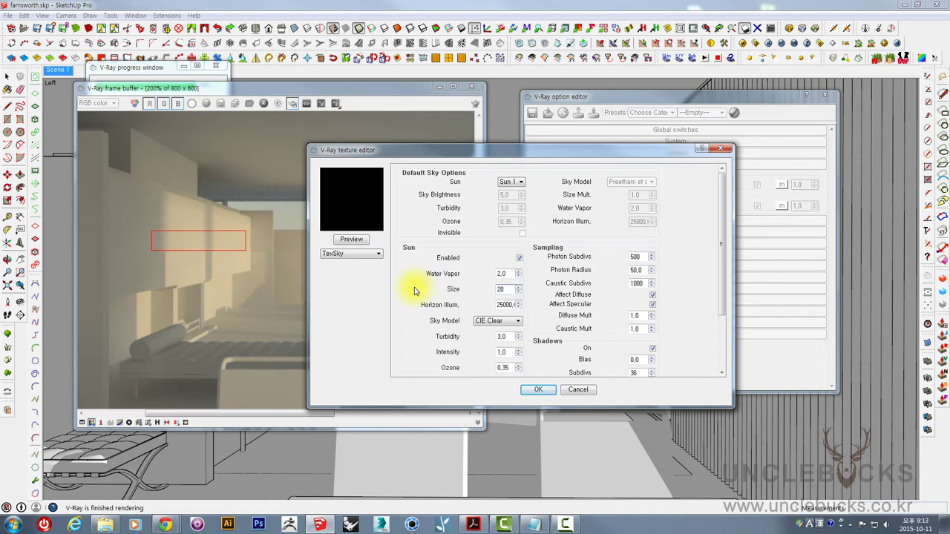
left_click(533, 391)
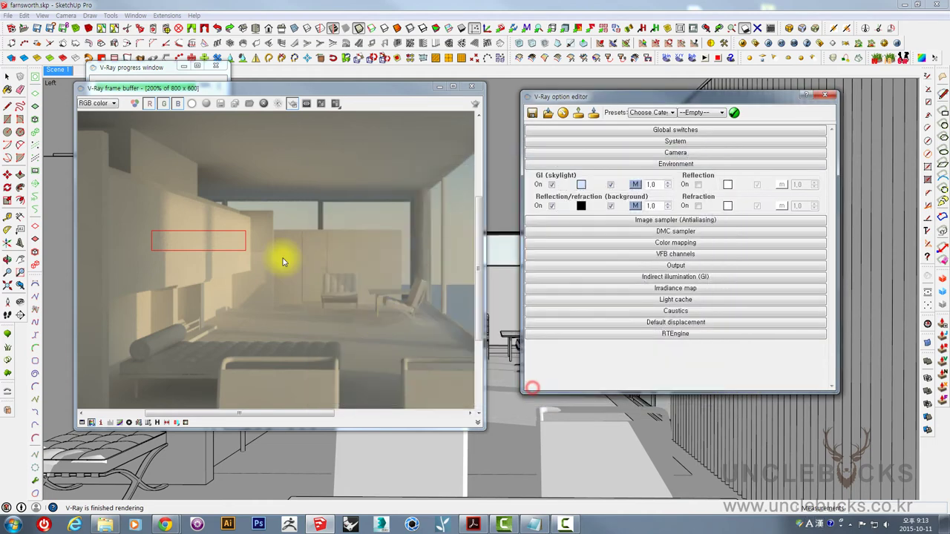
left_click_drag(146, 185, 238, 309)
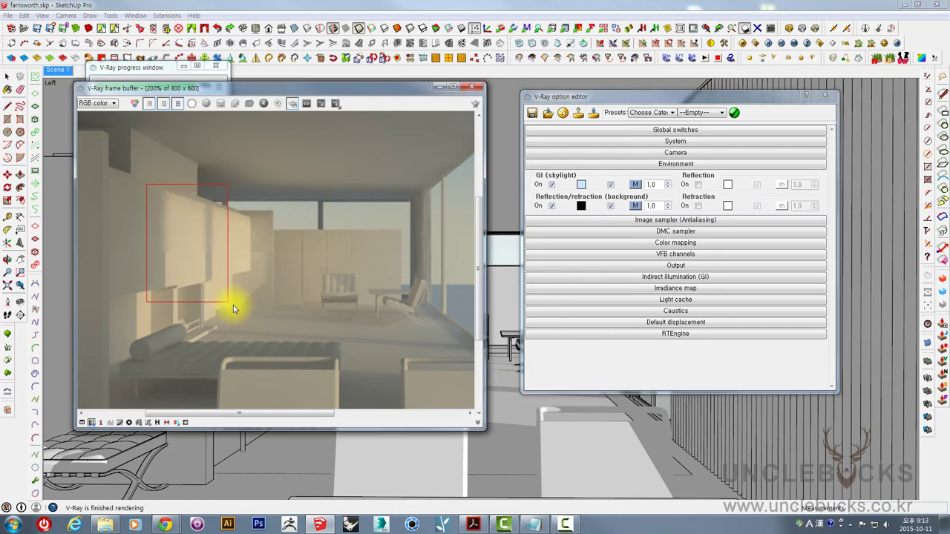
left_click(288, 225)
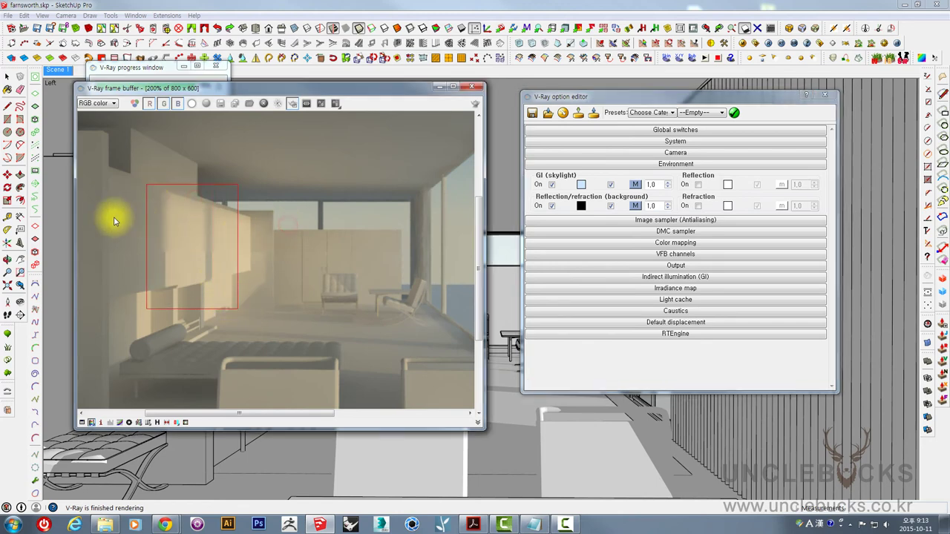
mouse_move(115, 220)
left_mouse_down()
mouse_move(267, 253)
mouse_move(285, 389)
left_mouse_up()
left_click_drag(107, 254, 290, 392)
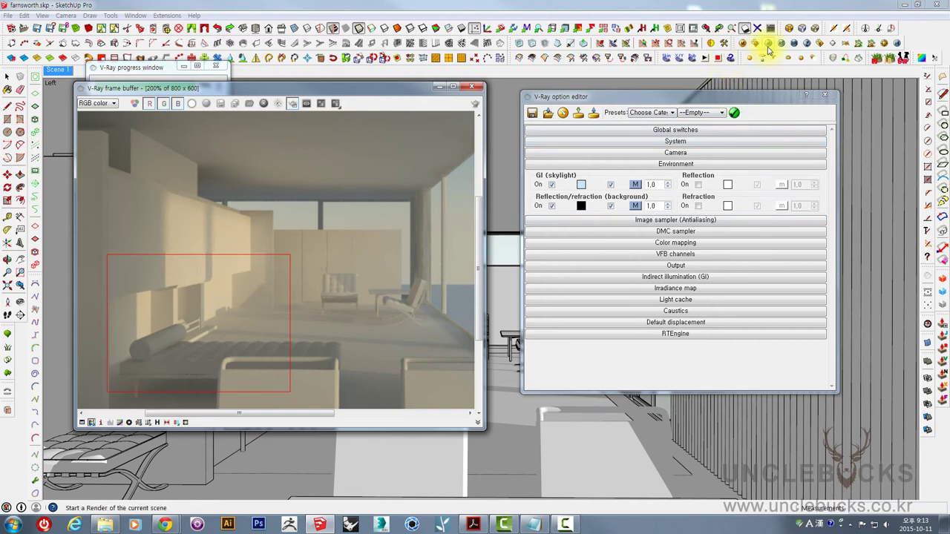
left_click(768, 44)
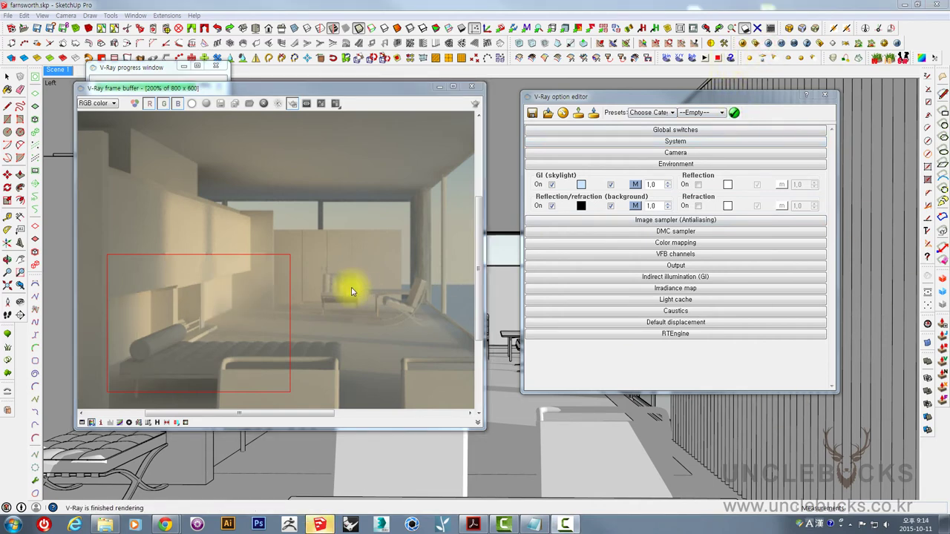
left_click(247, 279)
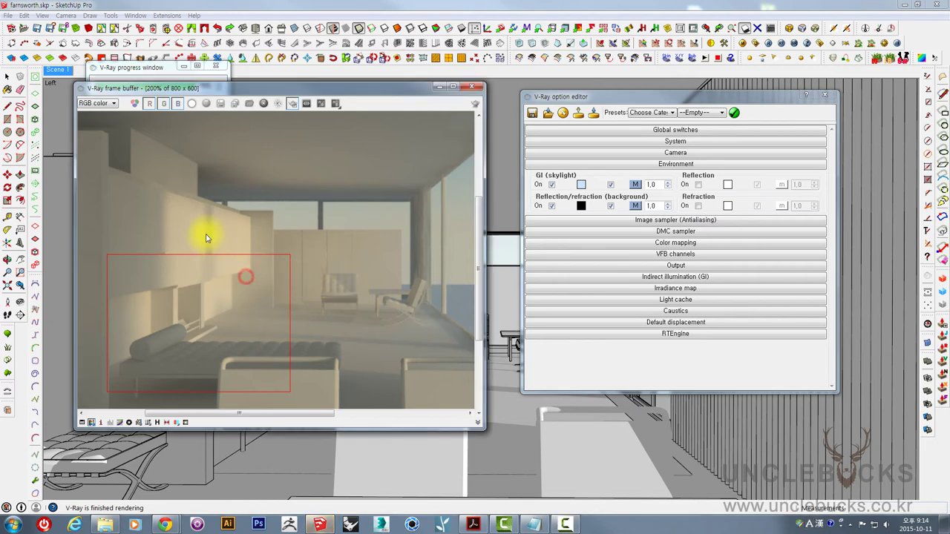
scroll(202, 223, "up", 2)
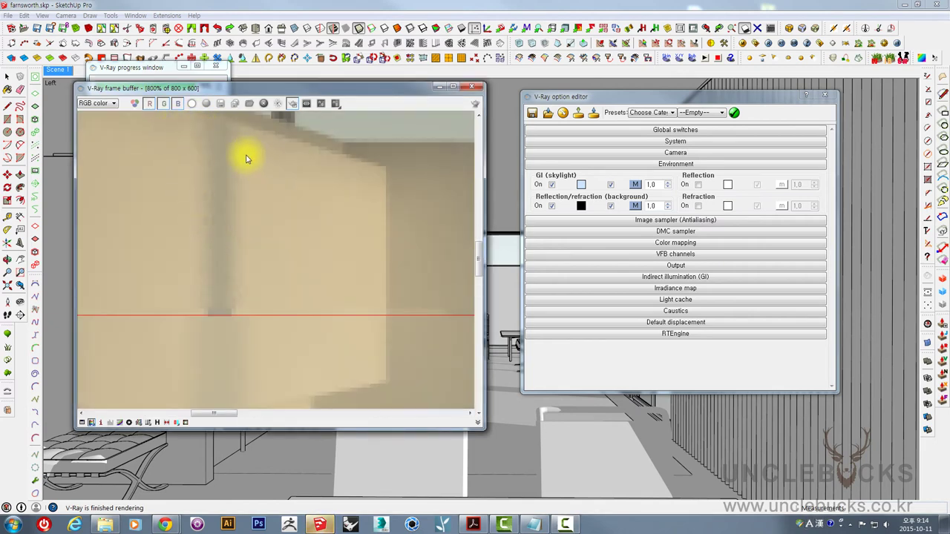
left_click(245, 335)
left_click_drag(244, 336, 258, 301)
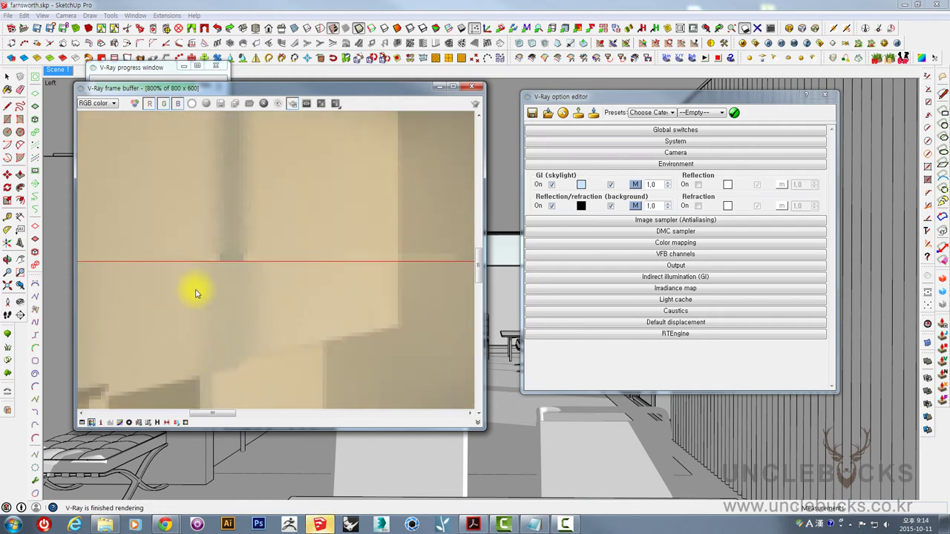
left_click_drag(250, 290, 310, 214)
scroll(310, 215, "down", 2)
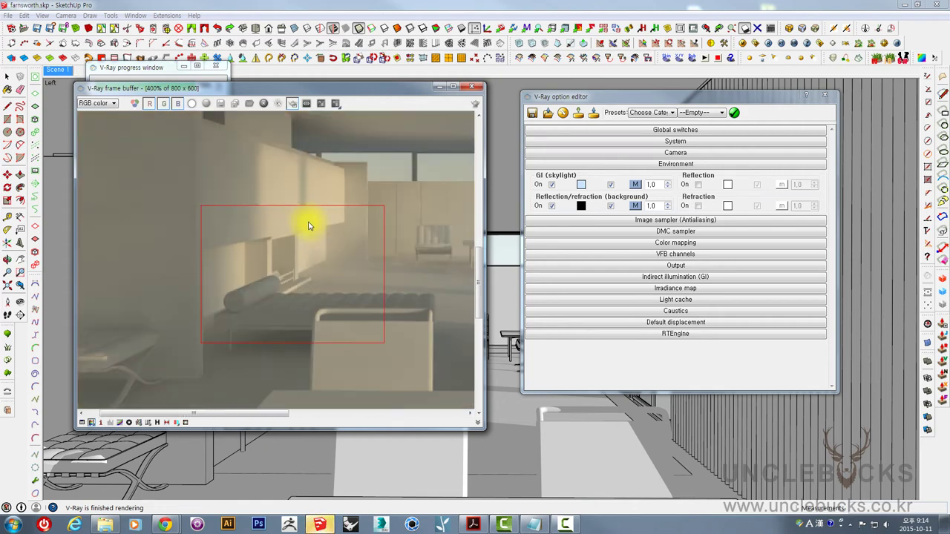
left_click_drag(357, 279, 282, 277)
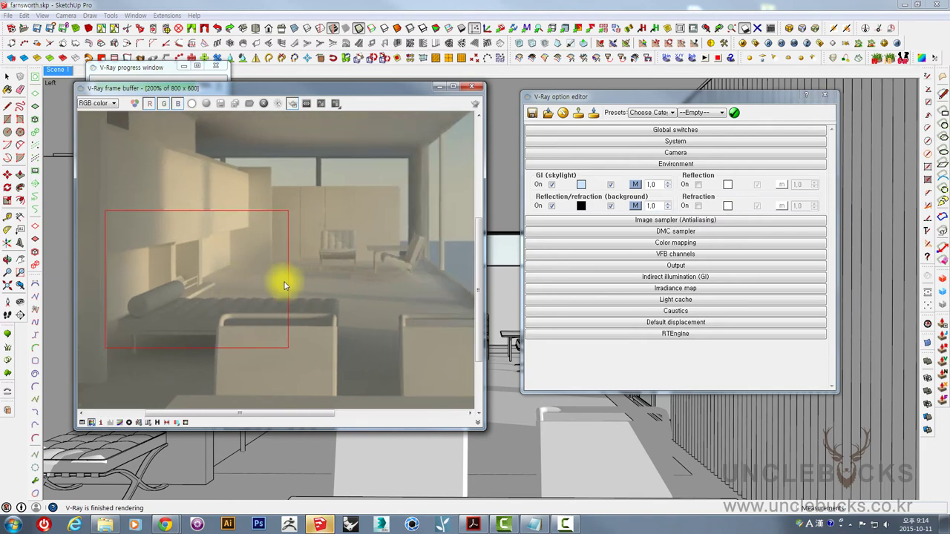
left_click_drag(271, 245, 170, 338)
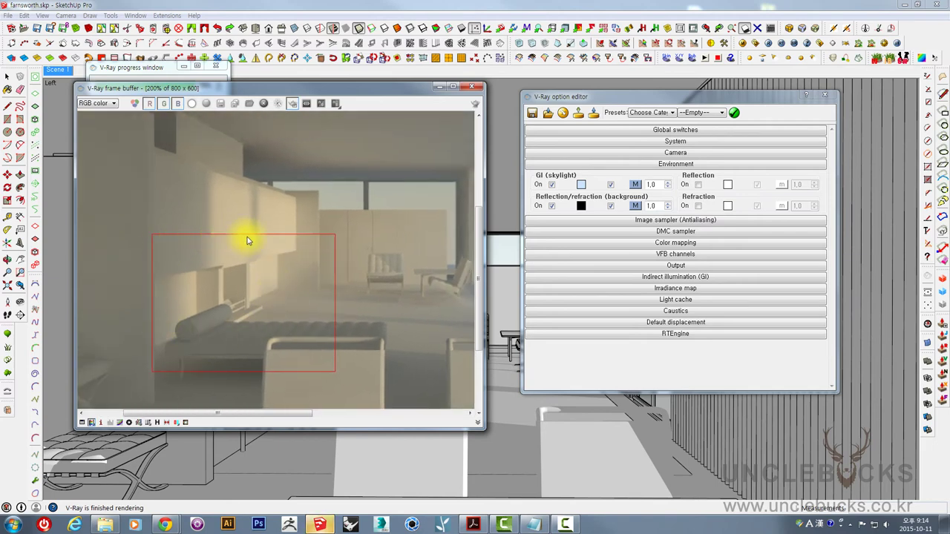
scroll(237, 278, "up", 1)
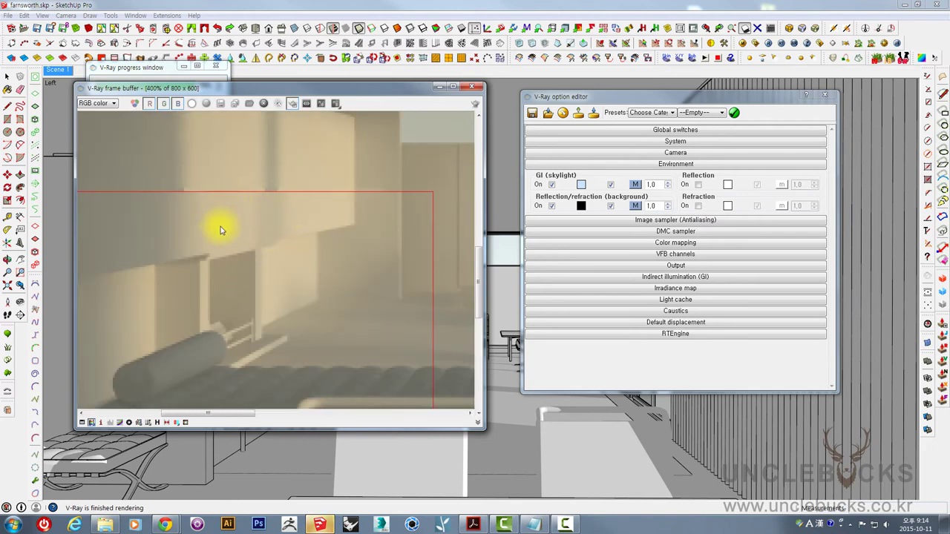
left_click_drag(220, 226, 248, 281)
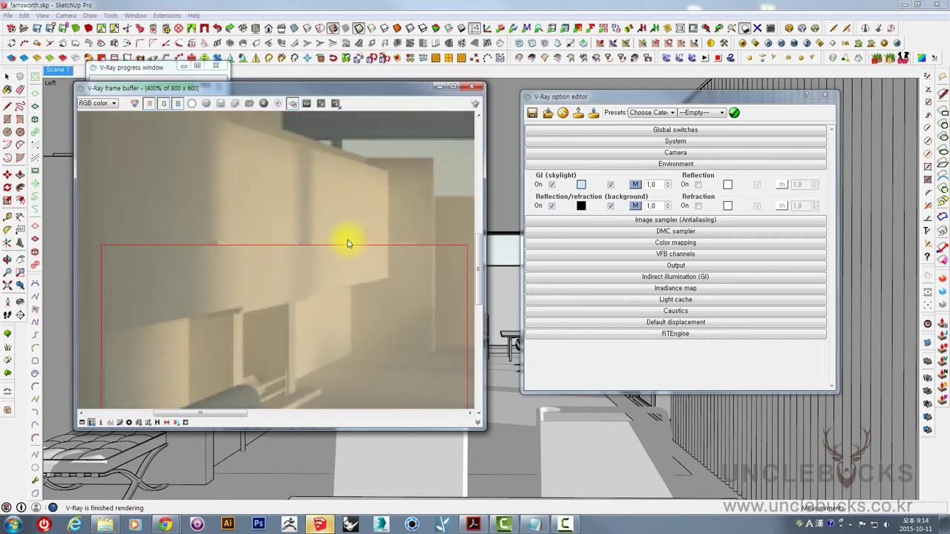
left_click_drag(359, 246, 329, 245)
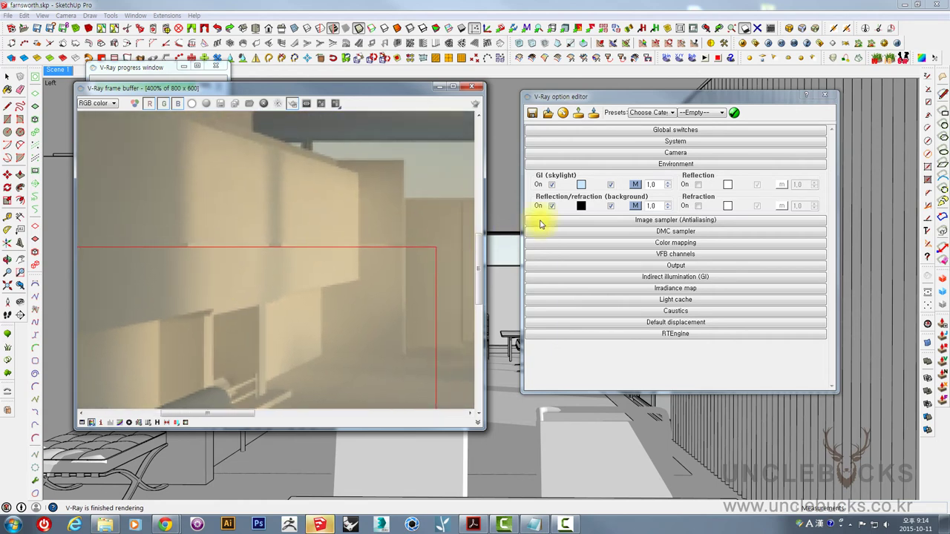
left_click(636, 184)
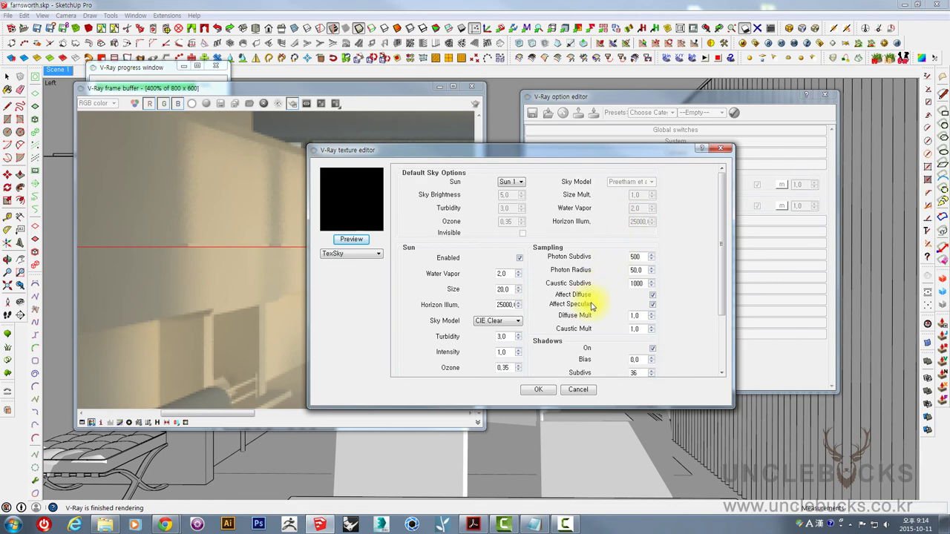
left_click_drag(438, 149, 421, 105)
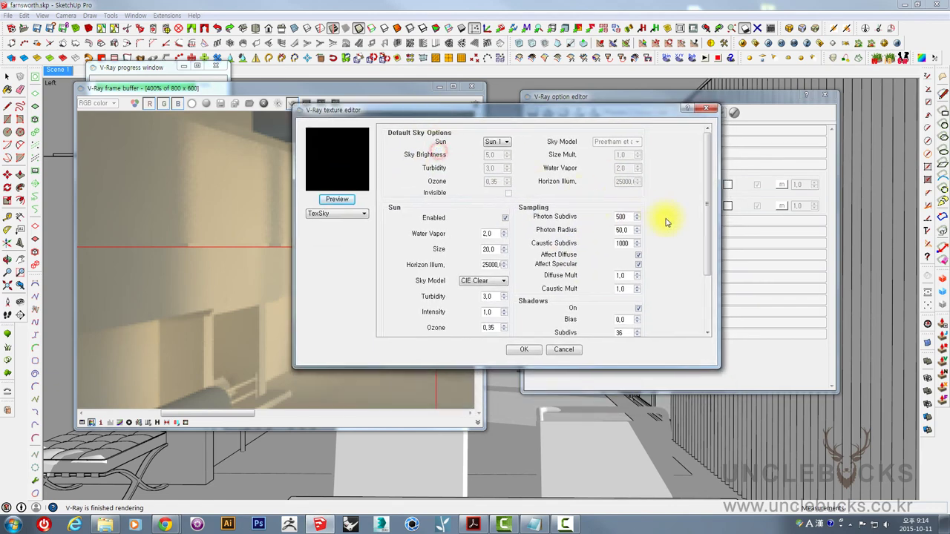
left_click_drag(706, 219, 711, 272)
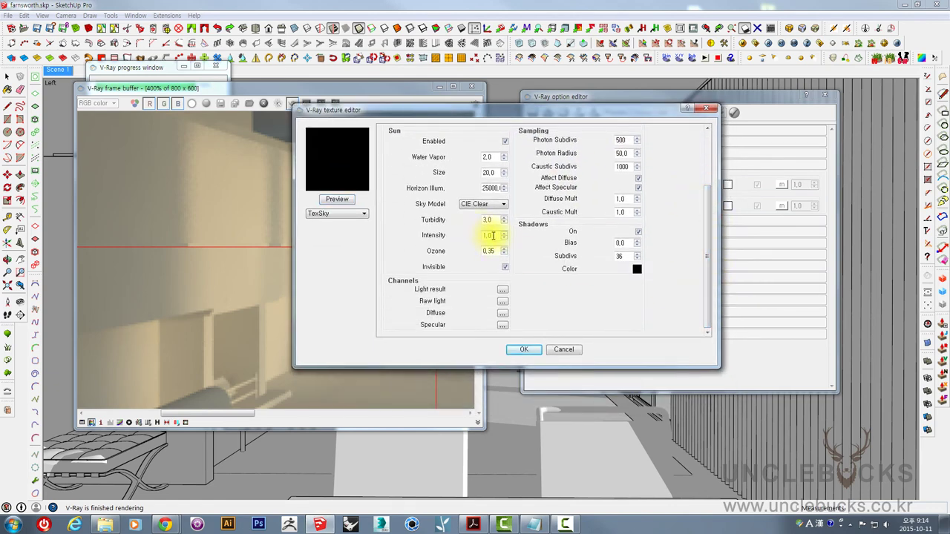
left_click_drag(493, 235, 428, 237)
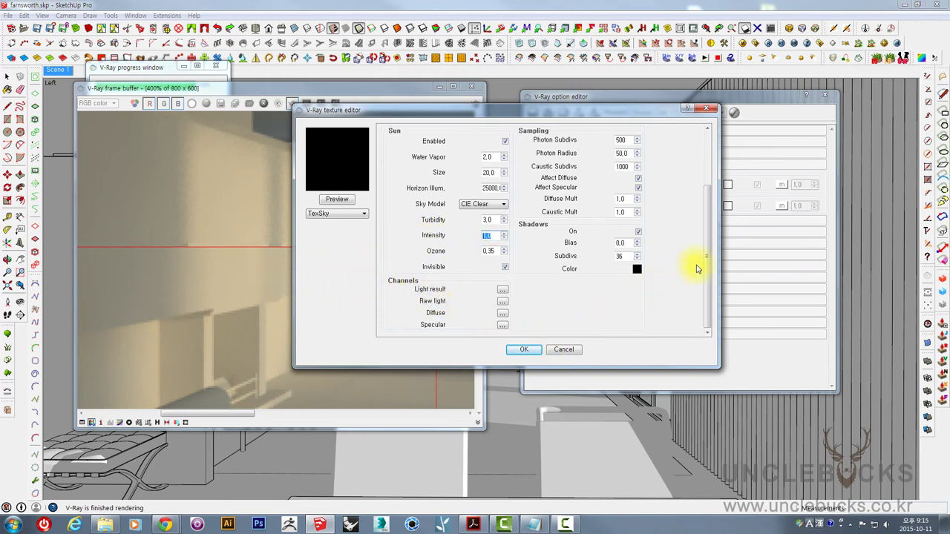
left_click(523, 349)
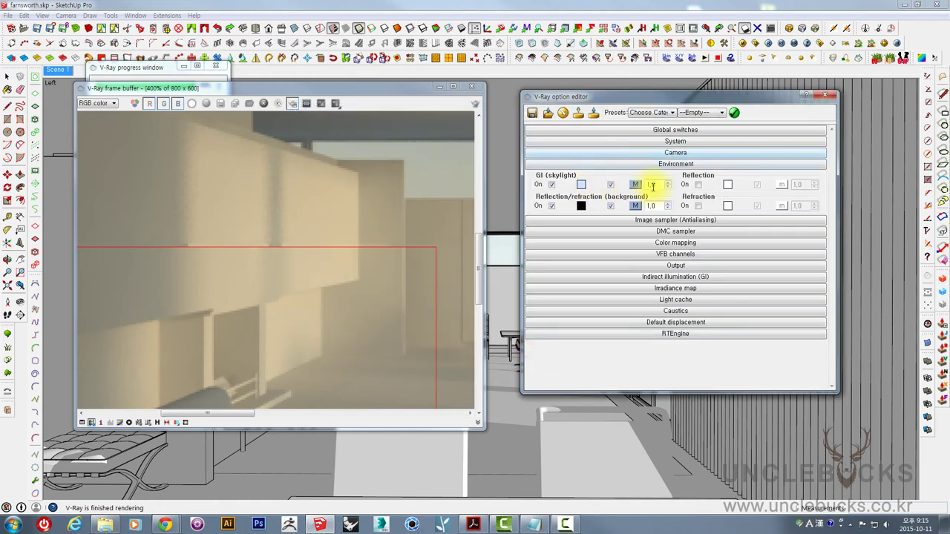
left_click(658, 183)
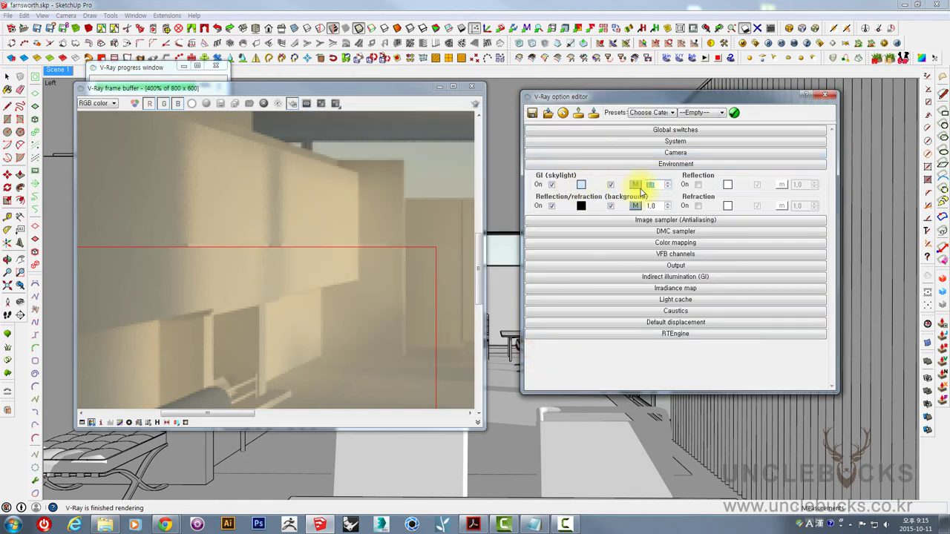
left_click(654, 184)
double_click(658, 185)
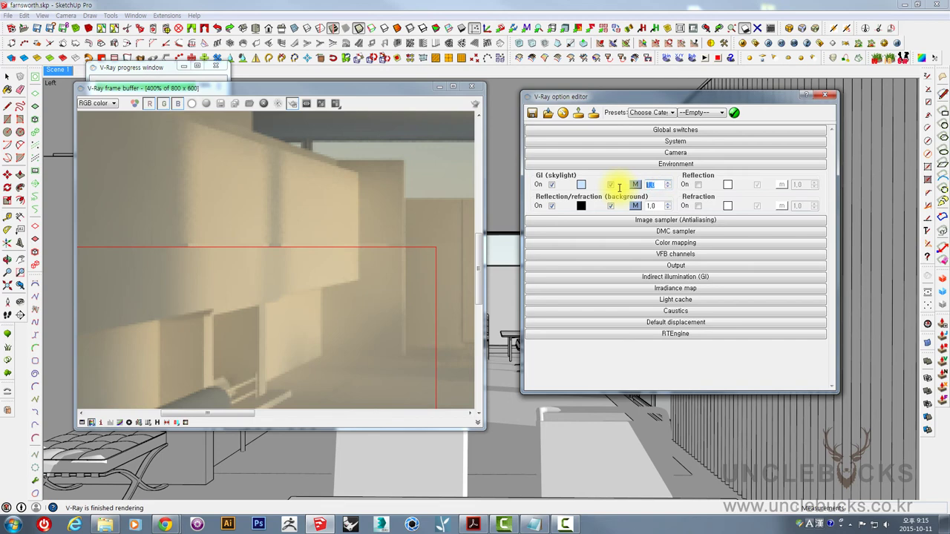
left_click(651, 184)
double_click(656, 184)
left_click(635, 207)
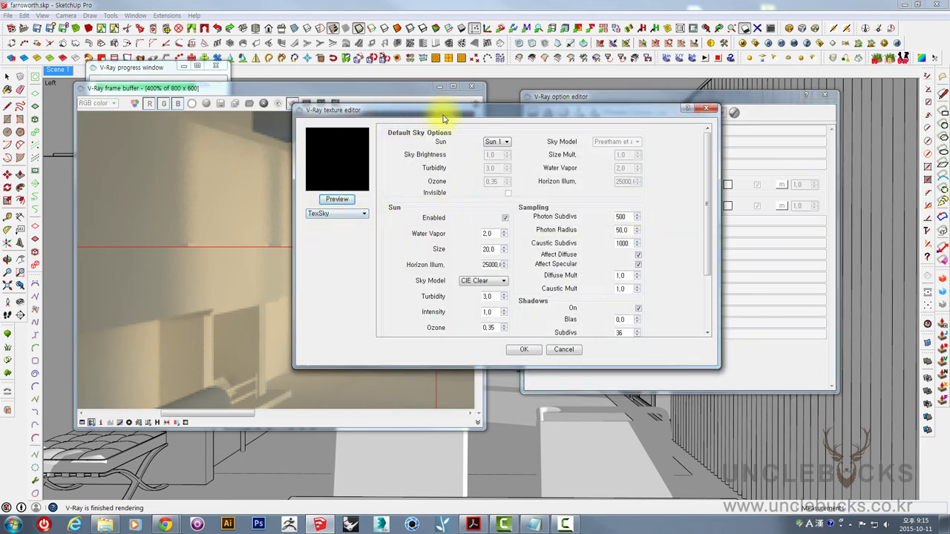
left_click_drag(435, 110, 278, 221)
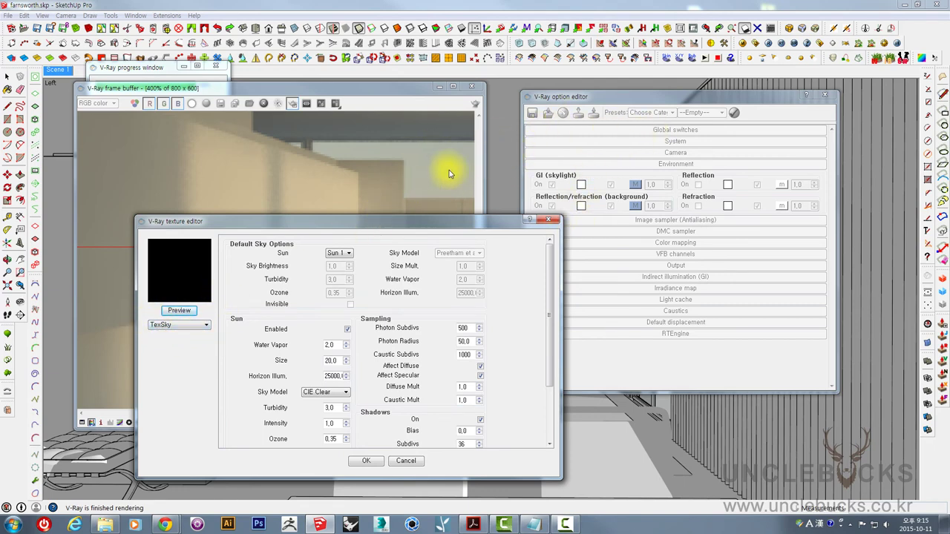
left_click(404, 459)
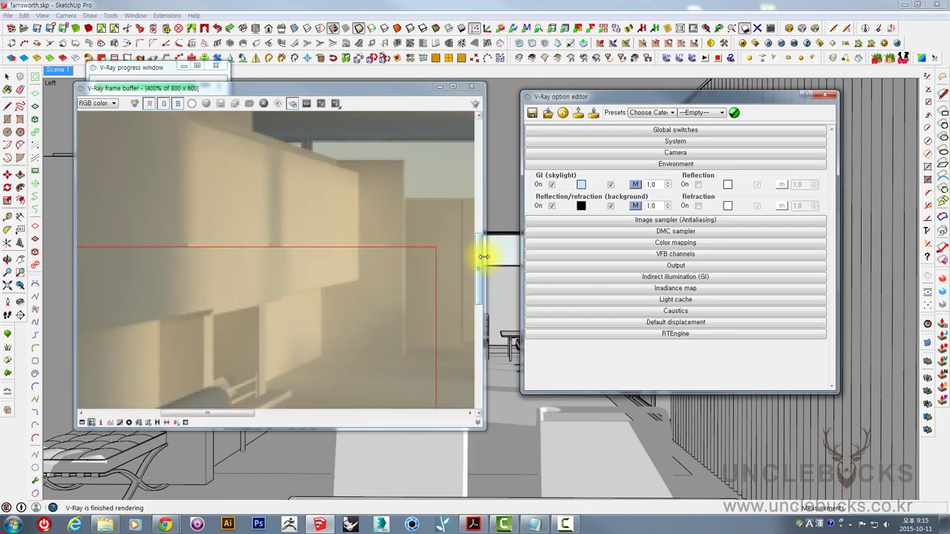
Widen the frame buffer, zoom out to 200%, and bring the environment settings forward
left_click_drag(483, 252, 791, 256)
scroll(489, 266, "down", 1)
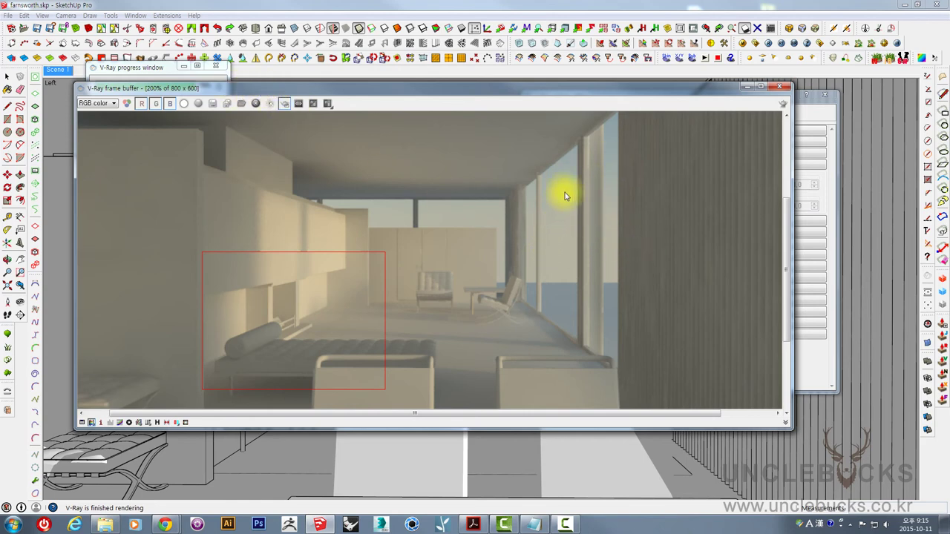
left_click(823, 206)
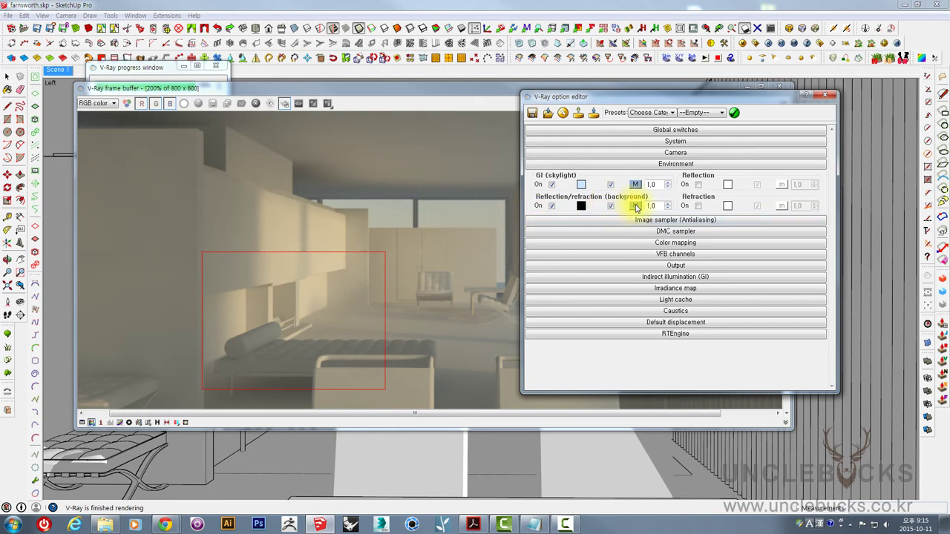
Check the sky texture unchanged and rearrange the V-Ray options and render windows
left_click(636, 205)
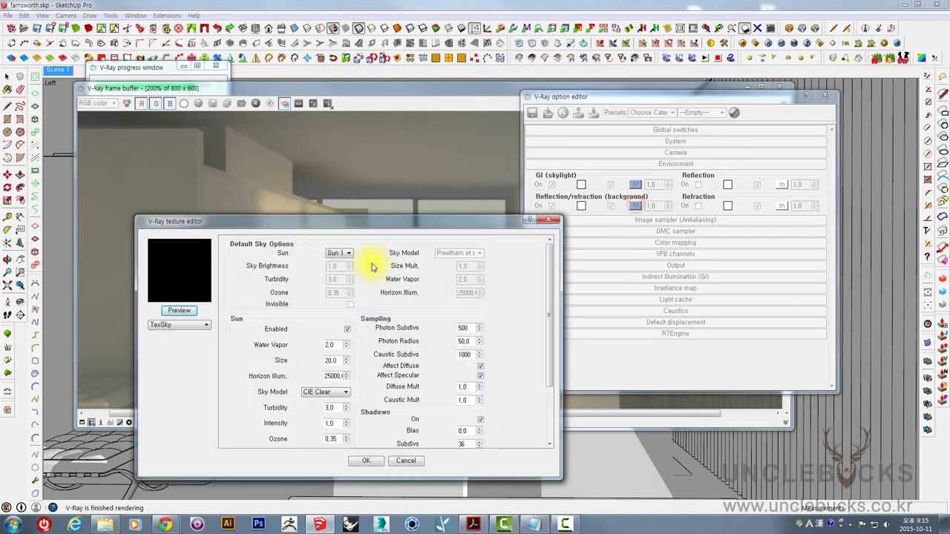
left_click(404, 462)
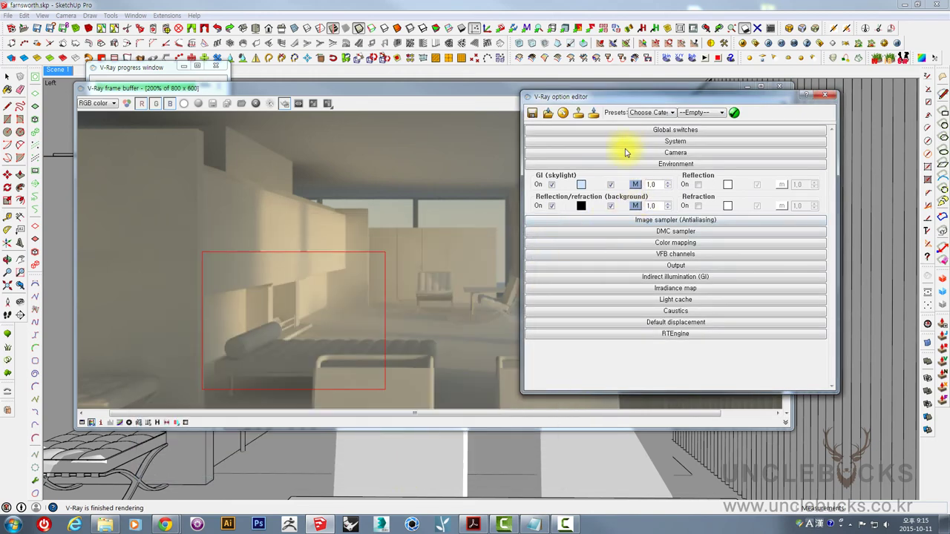
left_click_drag(610, 97, 668, 115)
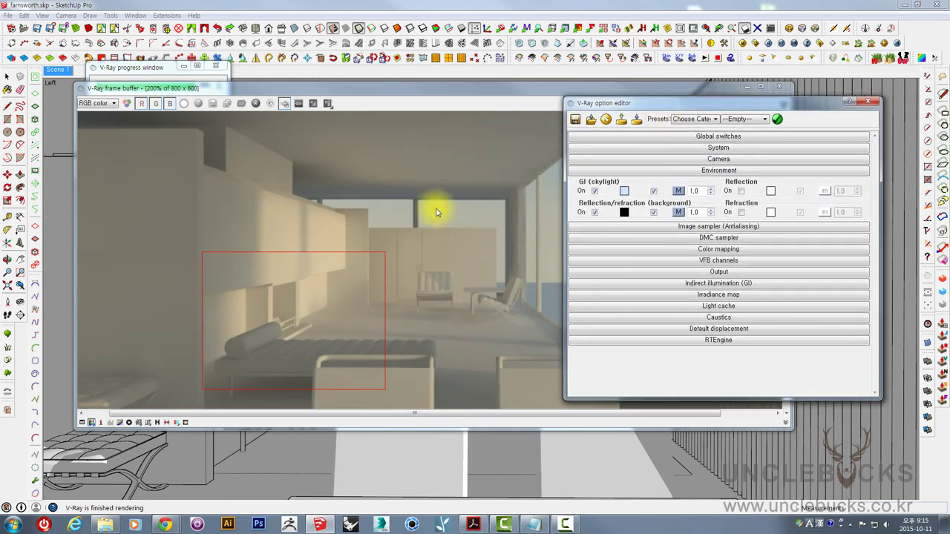
left_click(301, 196)
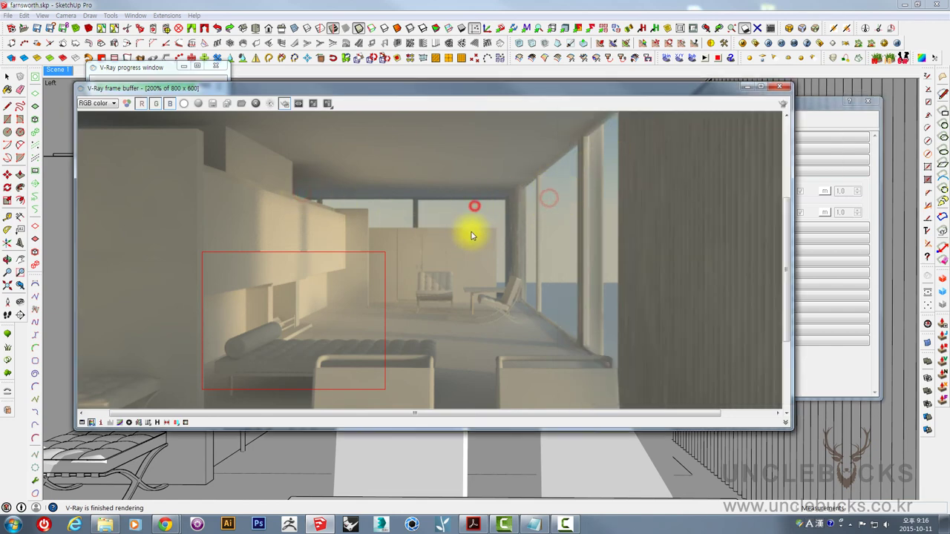
left_click(833, 215)
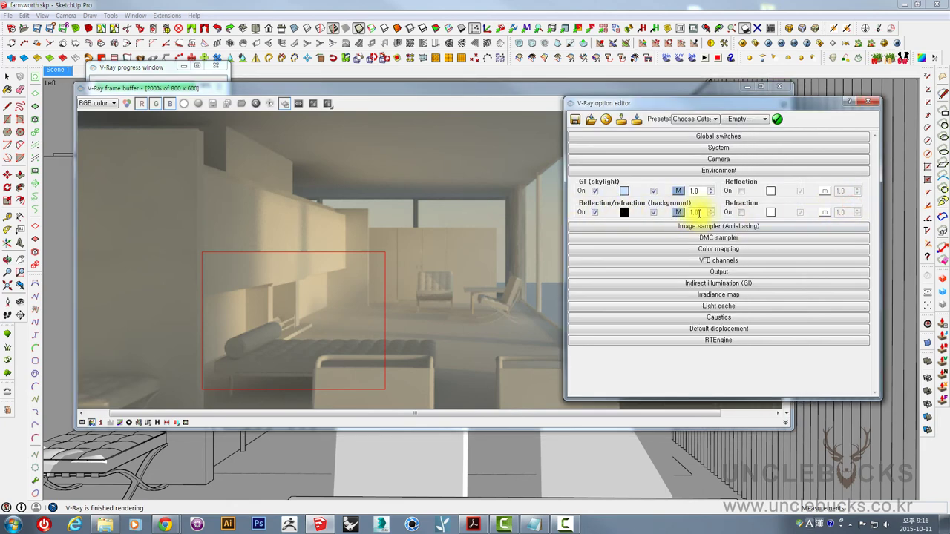
left_click_drag(663, 103, 557, 112)
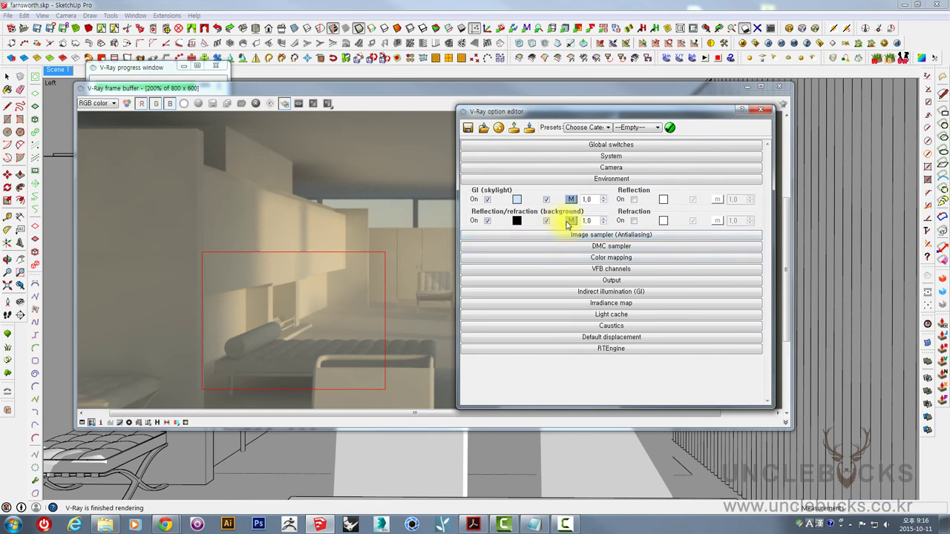
Enable the Reflection/refraction background override and recheck the GI skylight texture
left_click(487, 221)
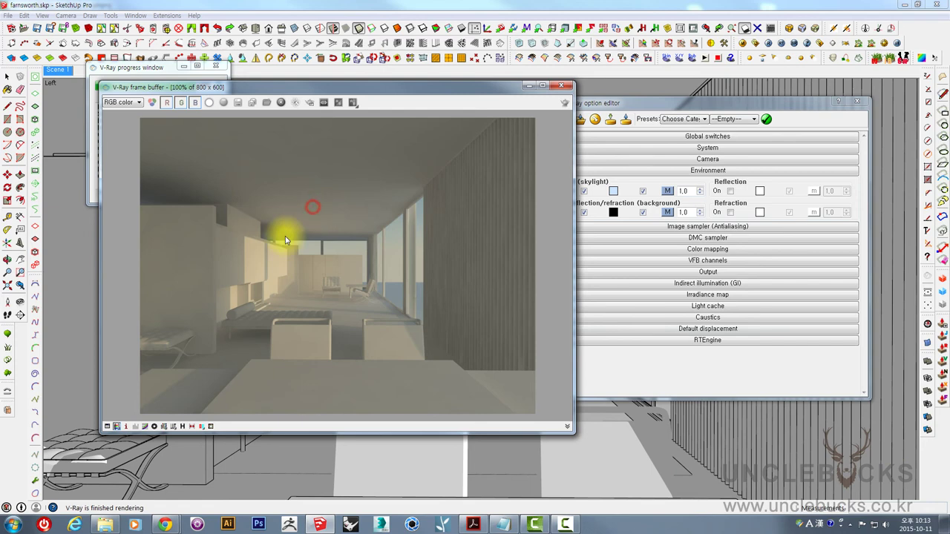
left_click_drag(240, 86, 217, 84)
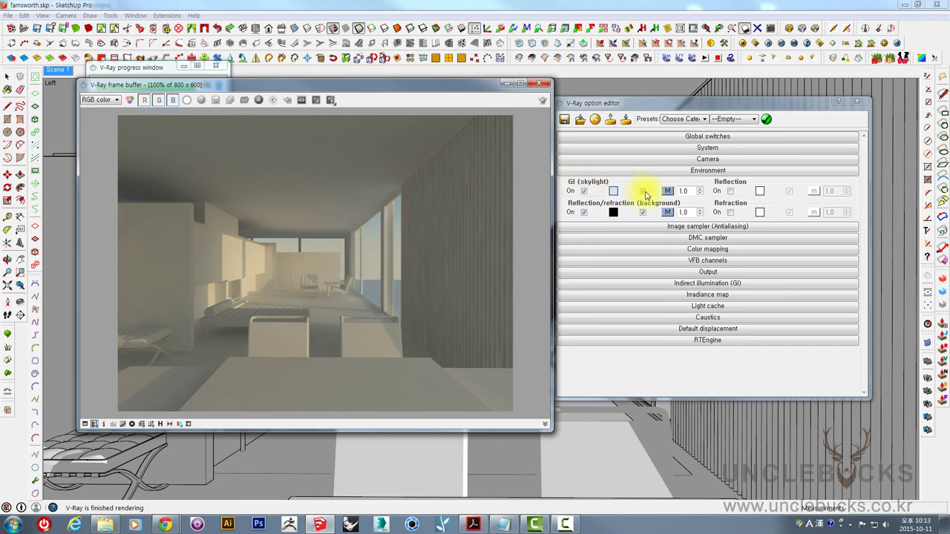
left_click(667, 190)
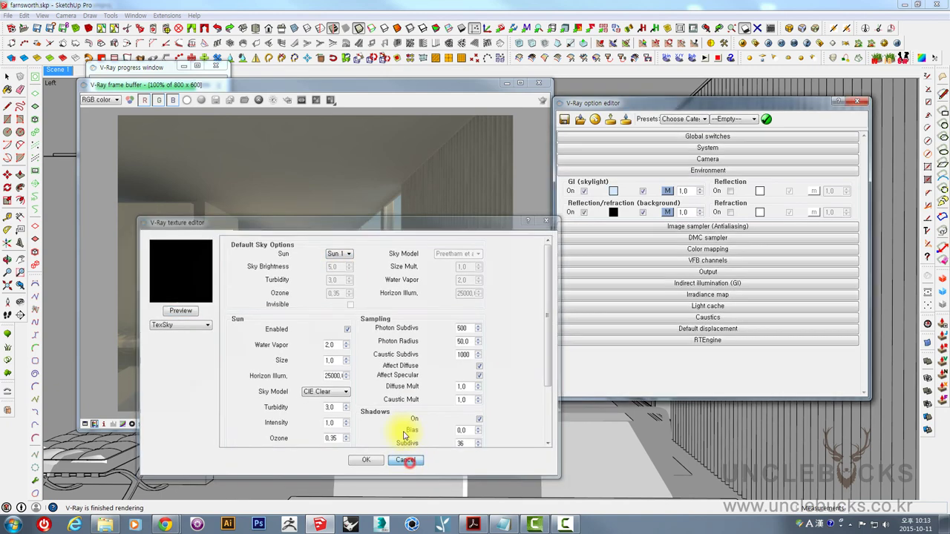
left_click(407, 461)
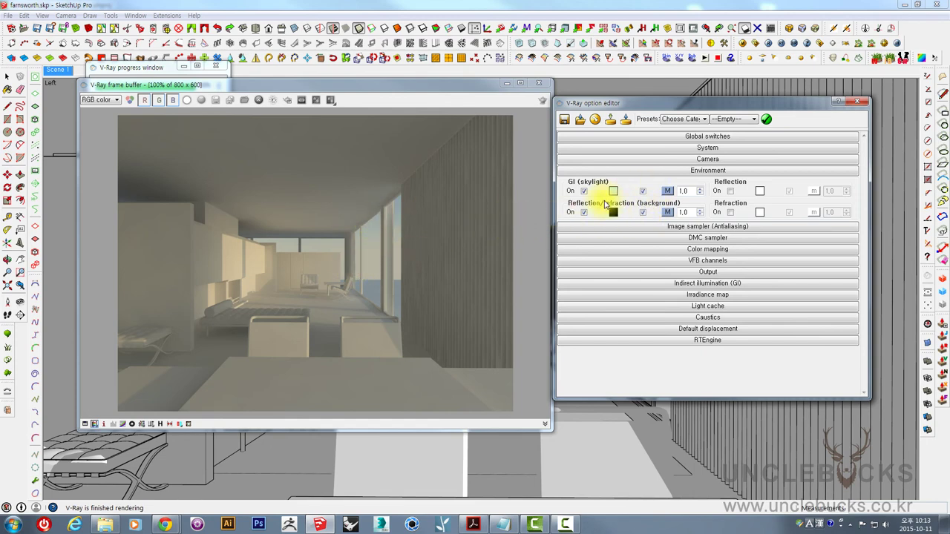
Expand the Camera settings and enable region rendering over the left part of the image
left_click(677, 172)
left_click(683, 160)
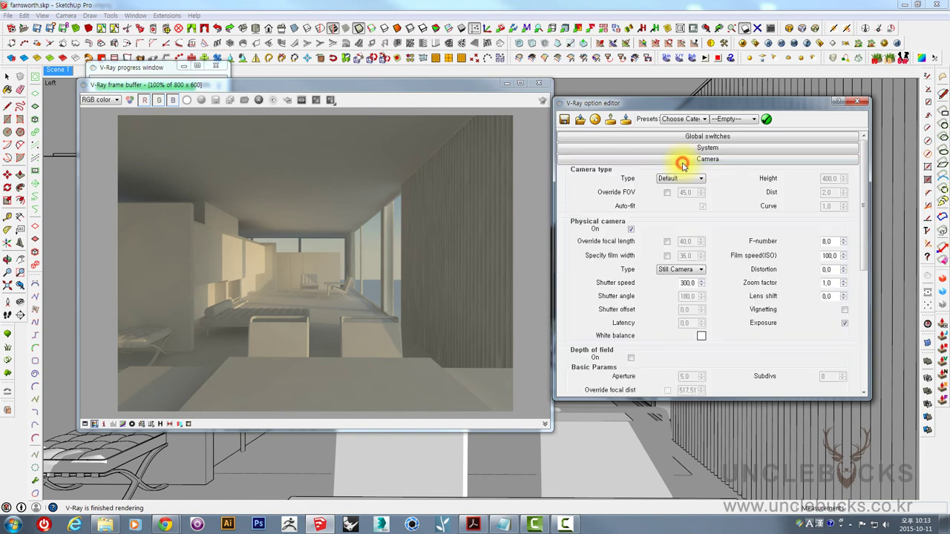
left_click_drag(863, 208, 863, 260)
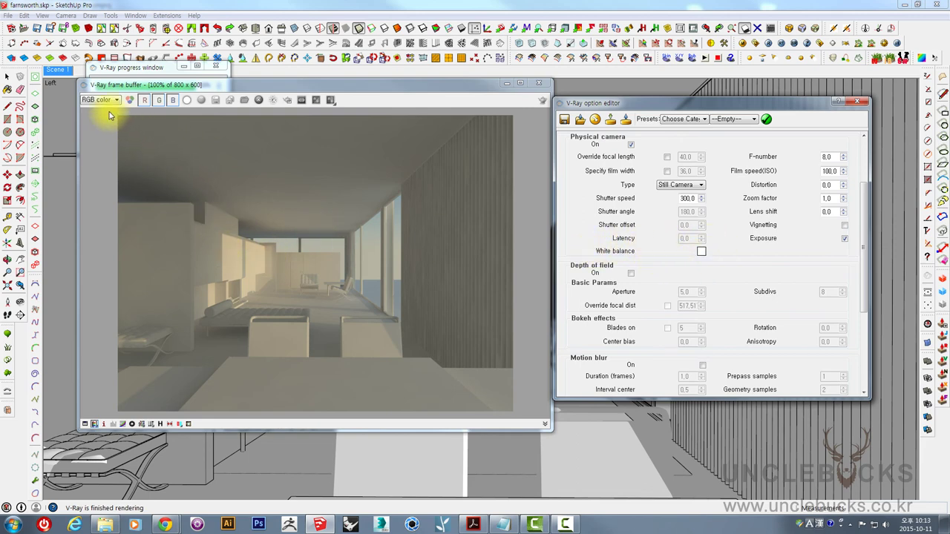
left_click(291, 100)
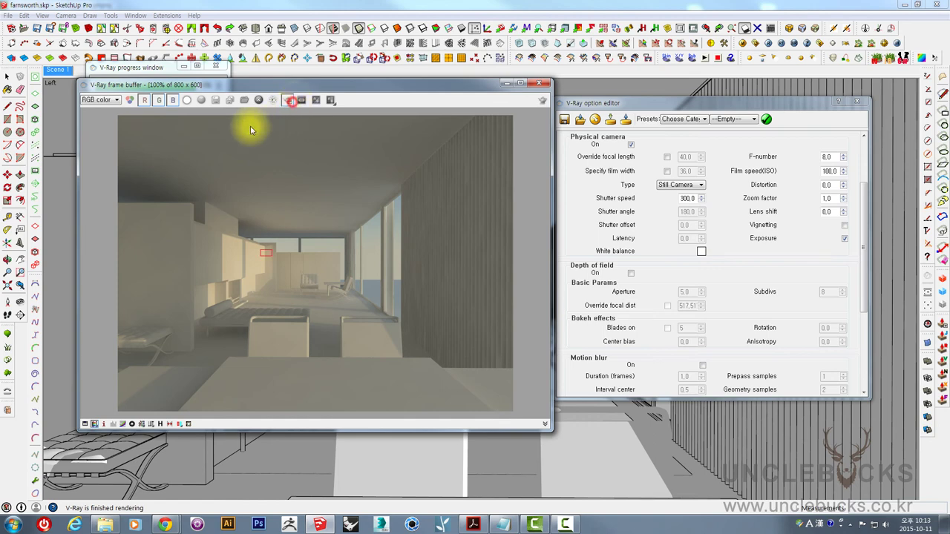
left_click_drag(118, 116, 316, 446)
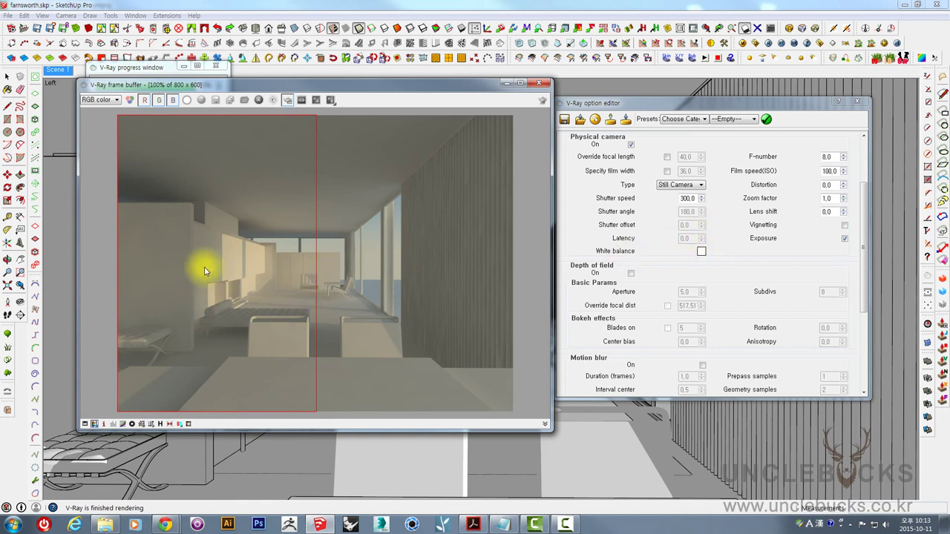
Set the physical camera white balance to pale yellow and render the region
left_click(699, 250)
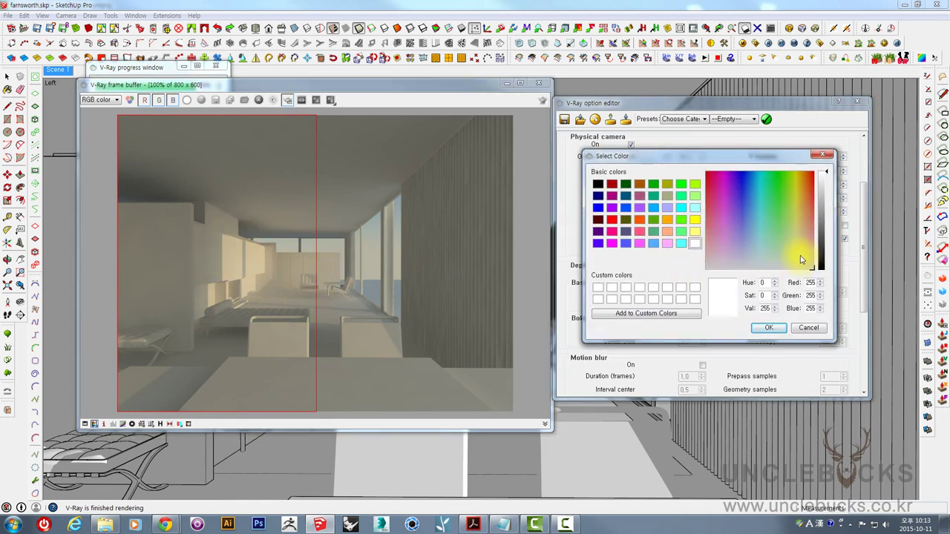
left_click(715, 299)
left_click(766, 328)
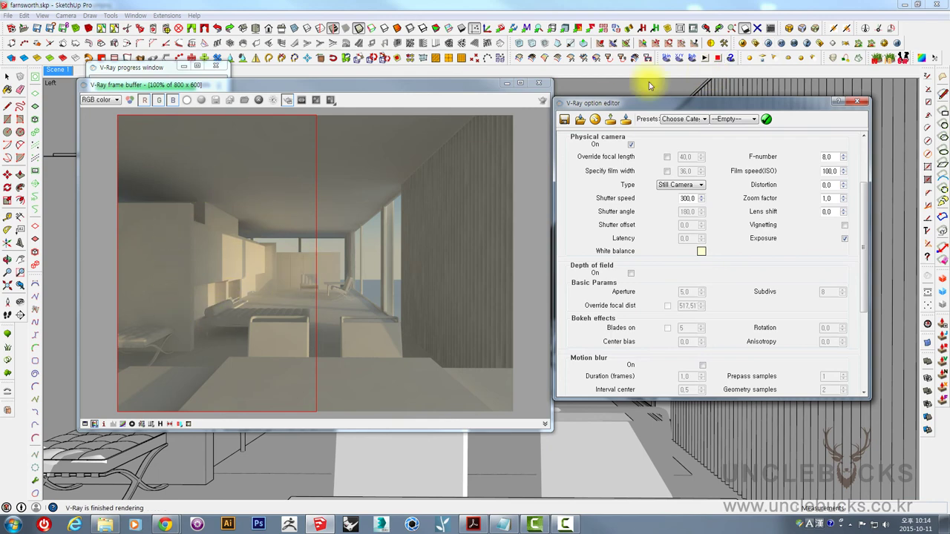
left_click(768, 43)
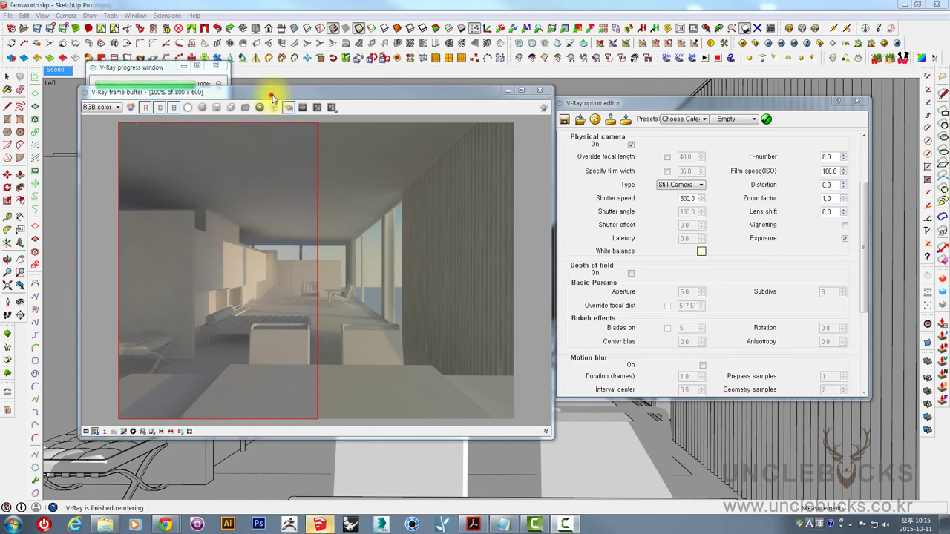
Set the sun time to 11:30 on 11/08 in Shadow Settings
left_click_drag(272, 95, 292, 79)
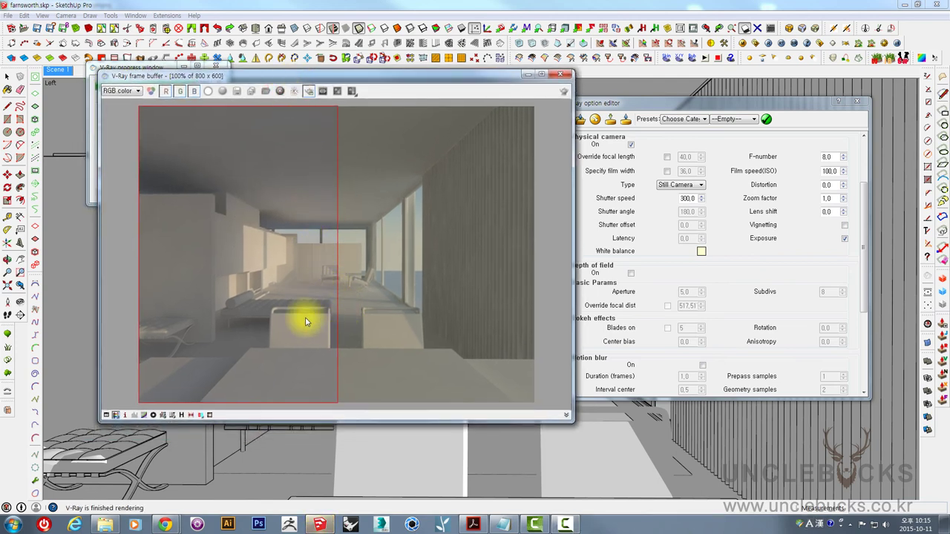
left_click(214, 160)
left_click(182, 125)
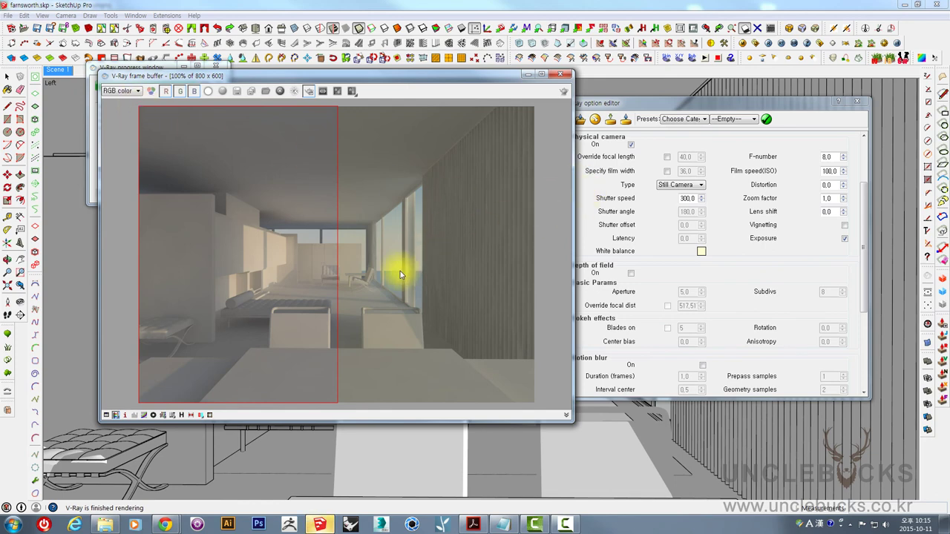
left_click_drag(467, 76, 552, 127)
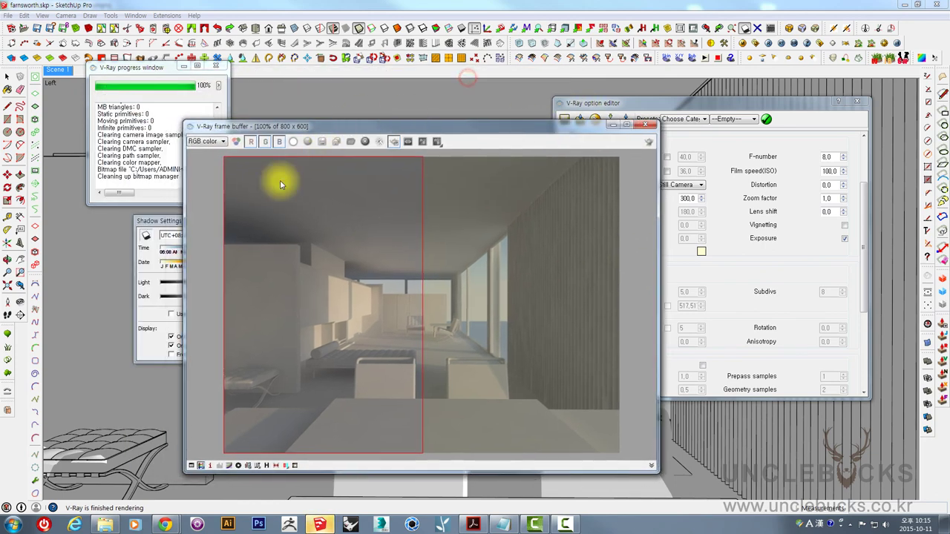
left_click_drag(156, 220, 130, 202)
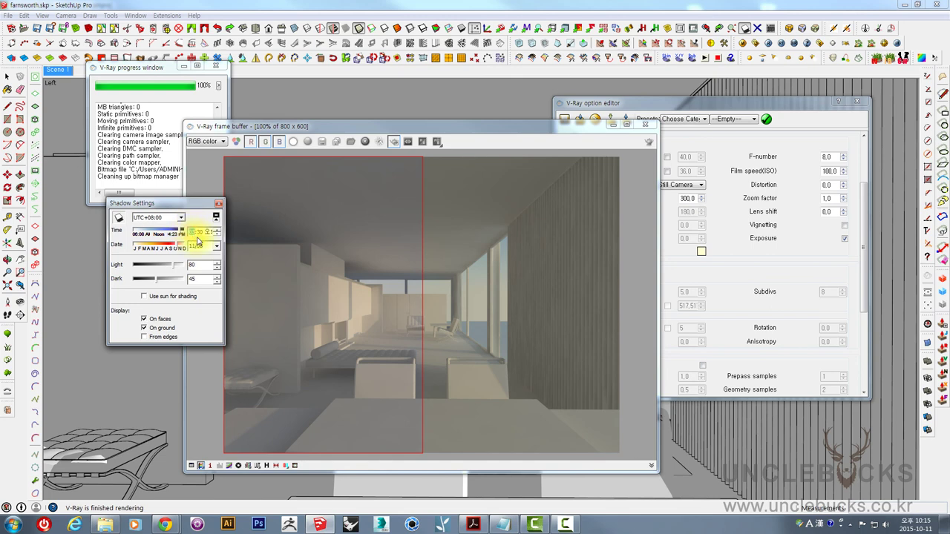
mouse_move(179, 236)
left_mouse_down()
mouse_move(151, 235)
mouse_move(200, 237)
left_mouse_up()
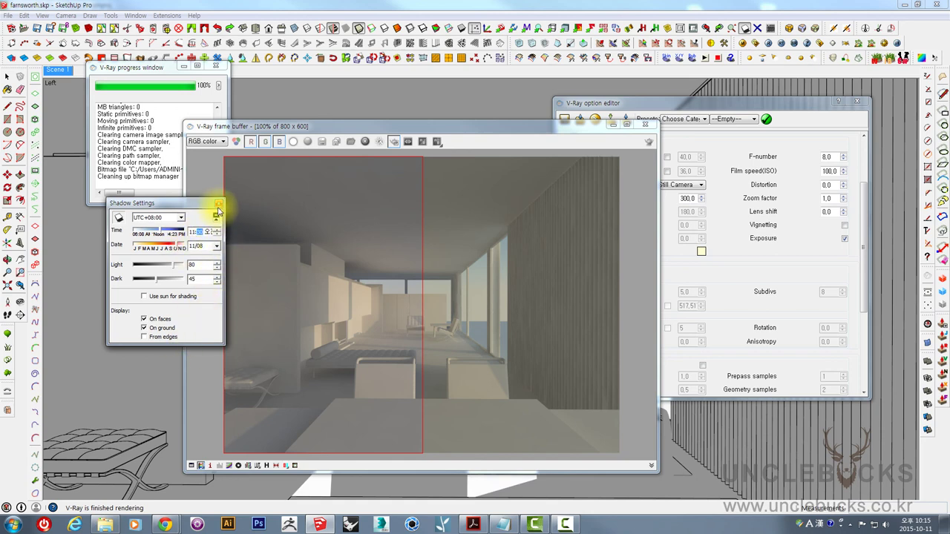
mouse_move(199, 204)
left_mouse_down()
mouse_move(210, 181)
mouse_move(170, 154)
left_mouse_up()
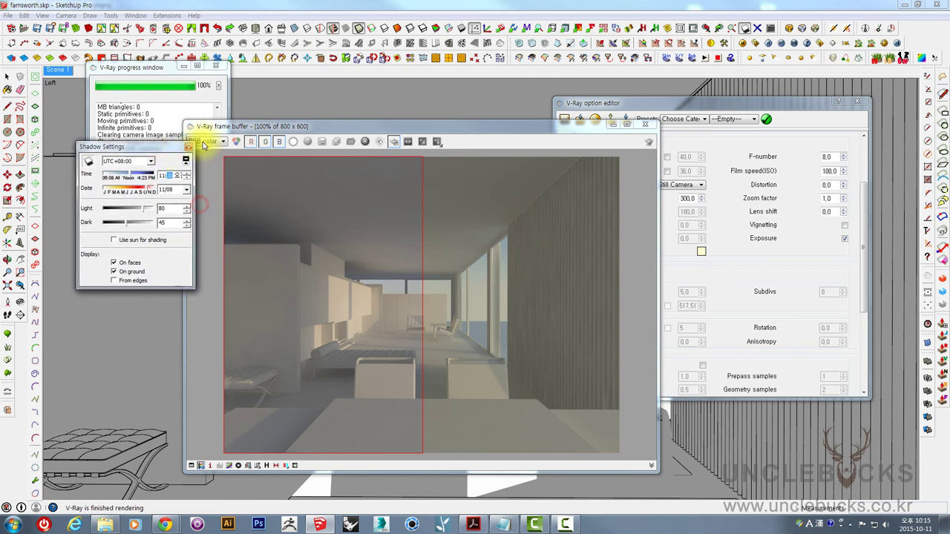
Turn off Region render in the frame buffer so the whole frame renders
left_click(407, 191)
left_click(393, 140)
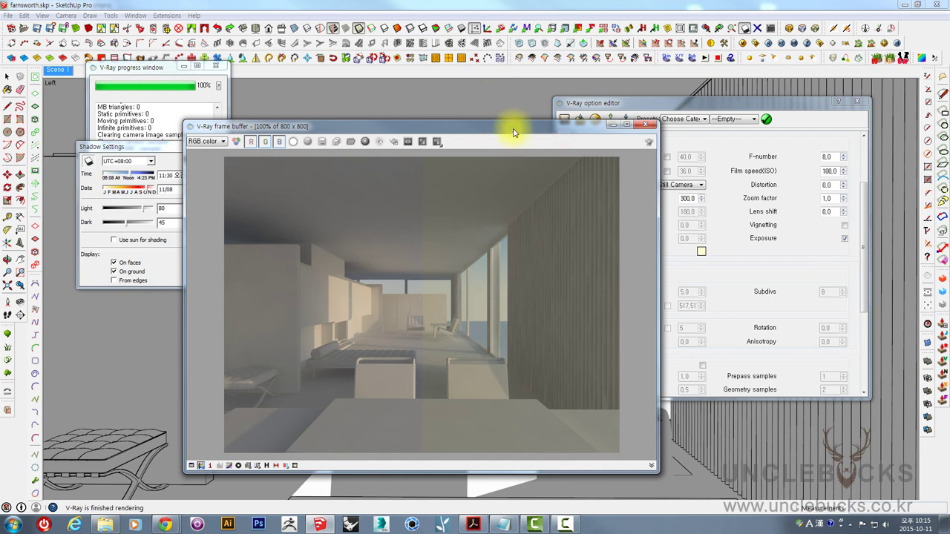
left_click_drag(511, 128, 417, 88)
Reset the camera white balance to pure white (255,255,255) and re-render
left_click(700, 251)
left_click(700, 250)
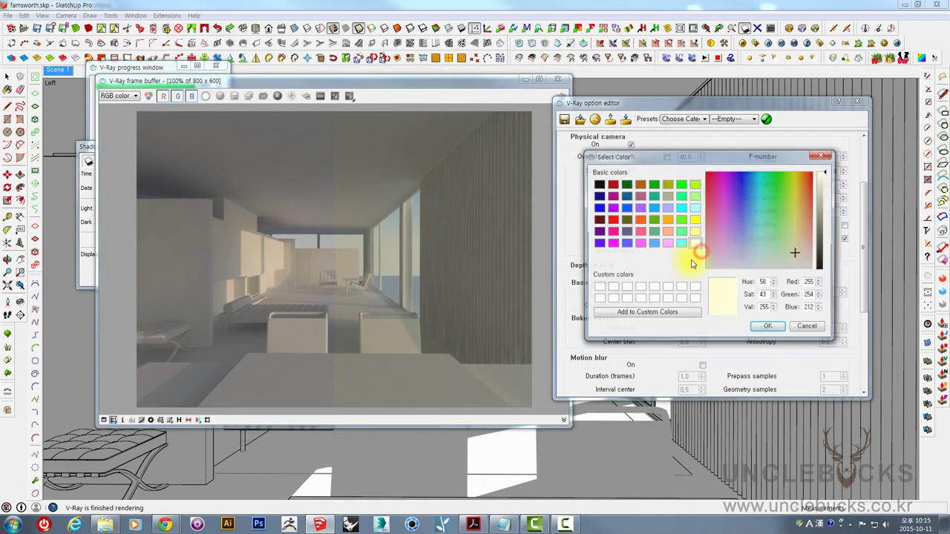
left_click(767, 328)
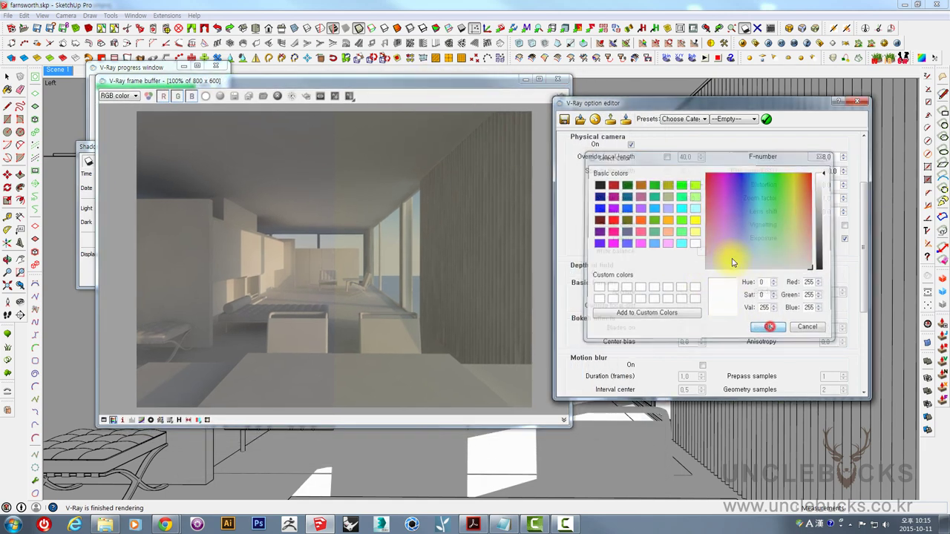
left_click(903, 58)
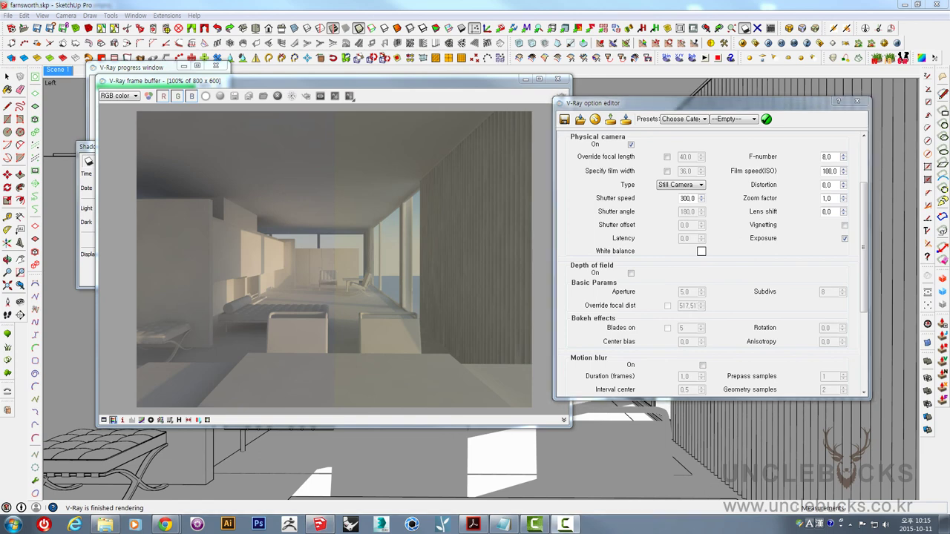
left_click(791, 452)
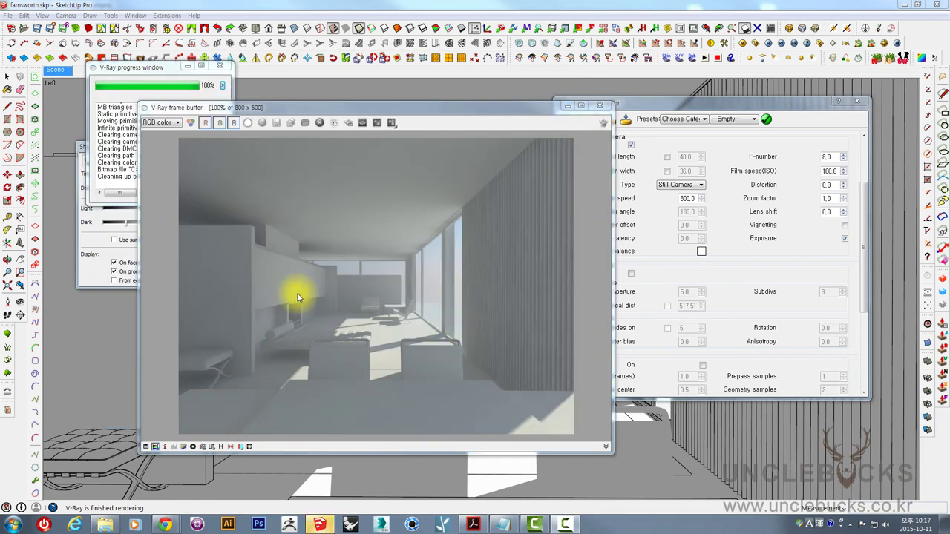
Save the finished render as a JPG in the V_Ray folder
left_click_drag(285, 107, 195, 63)
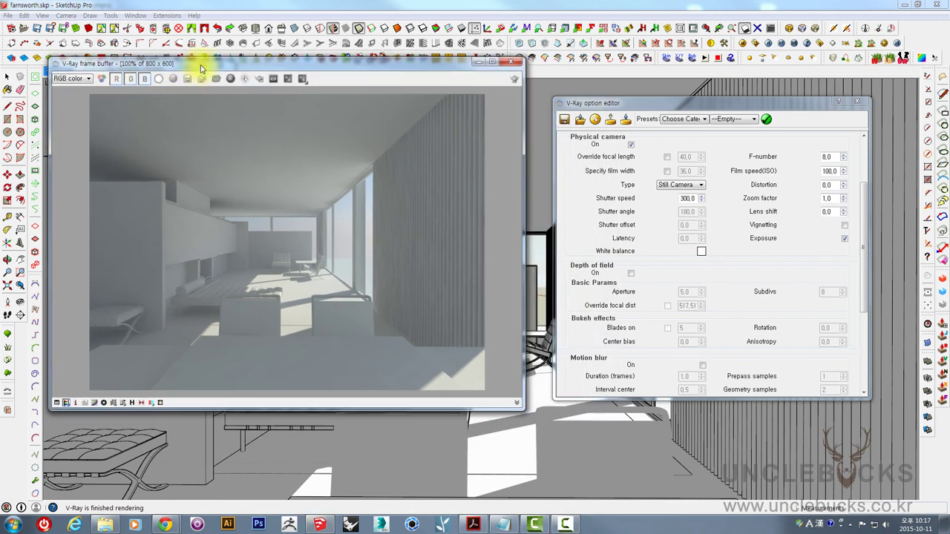
left_click(187, 80)
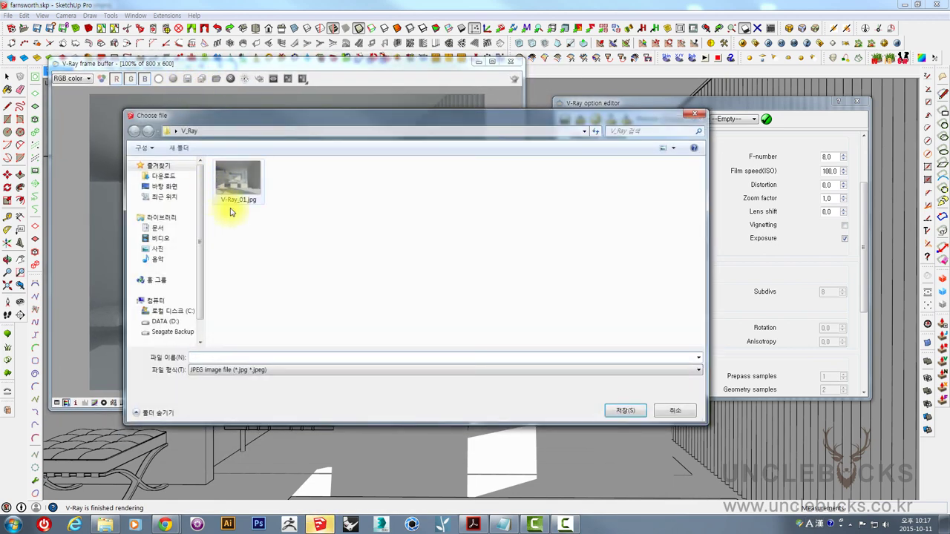
left_click(249, 187)
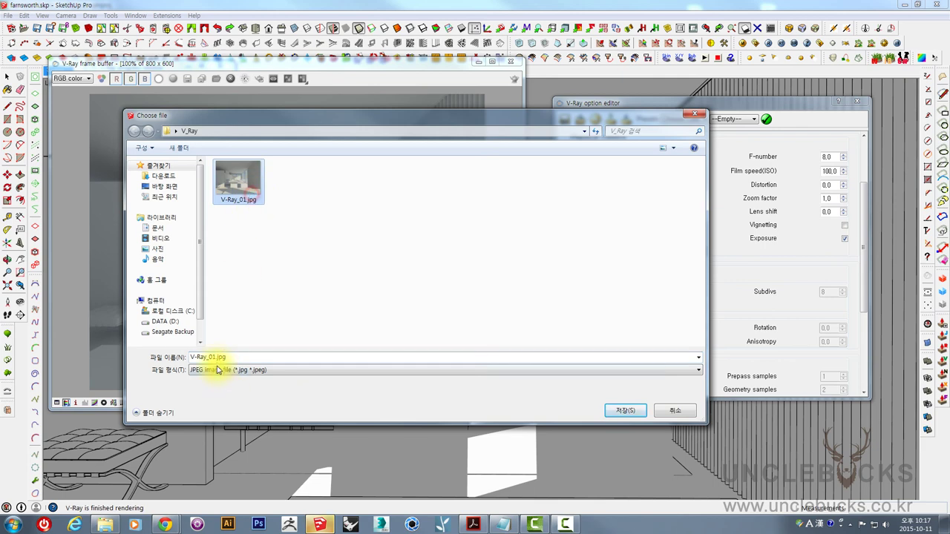
double_click(216, 359)
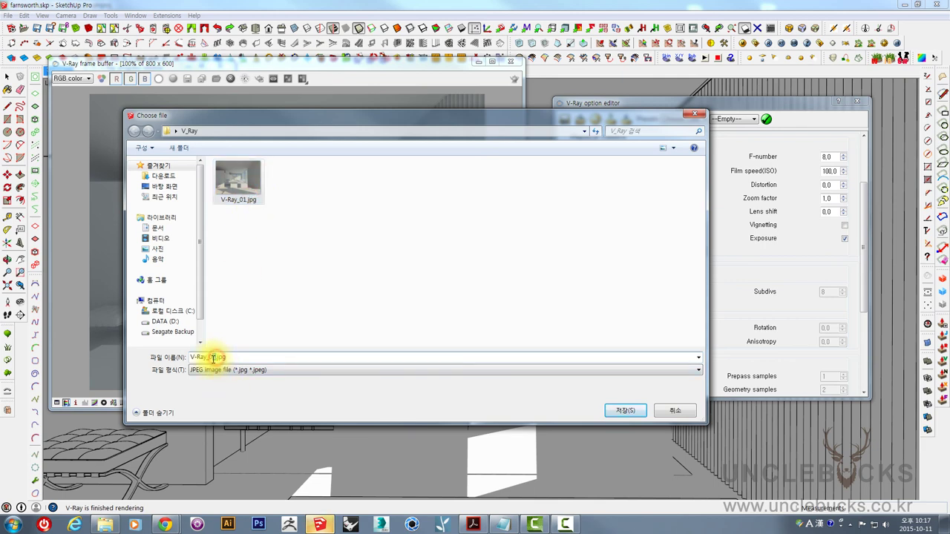
type("2")
left_click(629, 411)
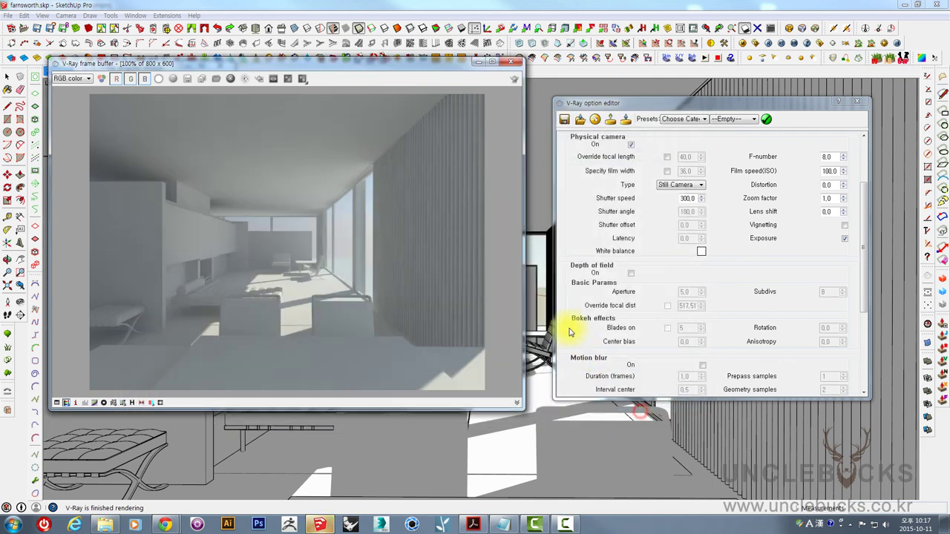
Set the camera white balance to pale cyan (217, 255, 254) and start a new render
left_click(324, 247)
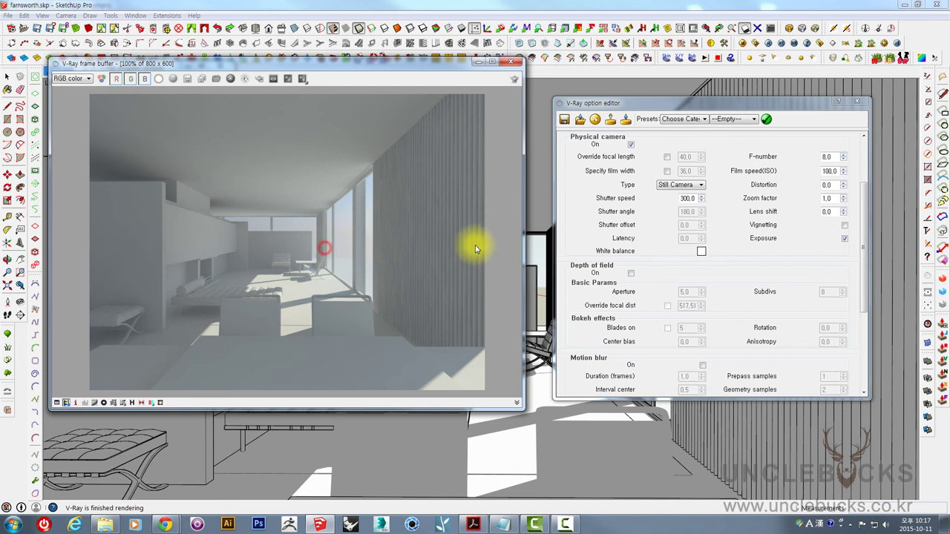
left_click(701, 251)
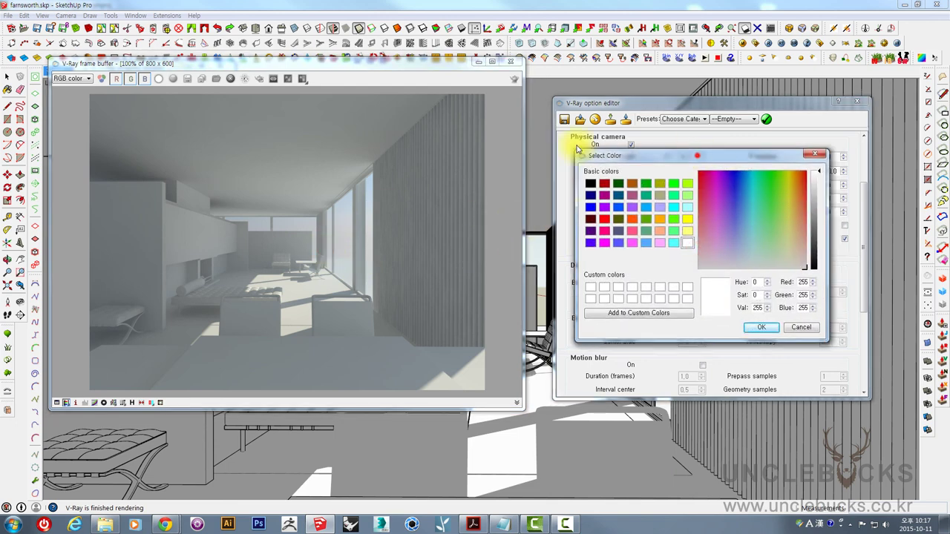
left_click_drag(696, 155, 536, 153)
left_click(584, 242)
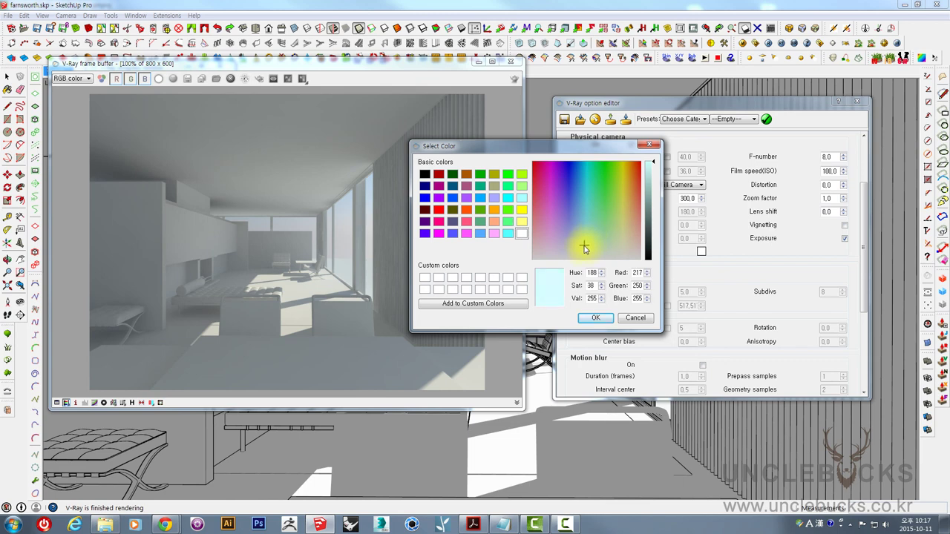
left_click(595, 318)
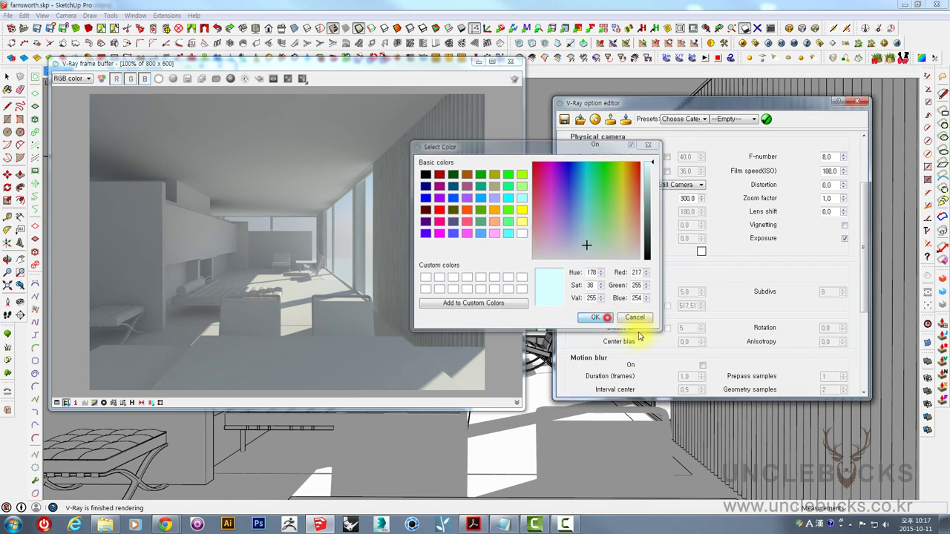
left_click(301, 78)
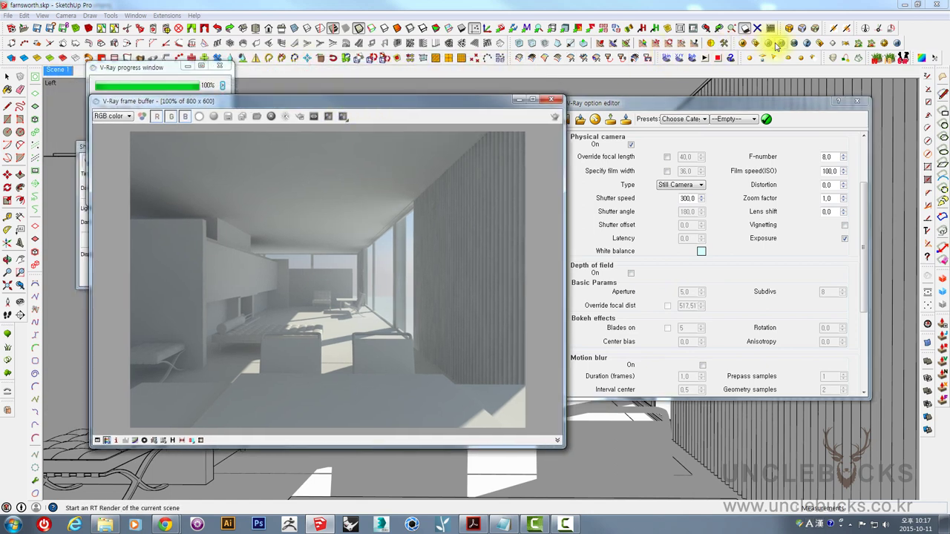
left_click(765, 44)
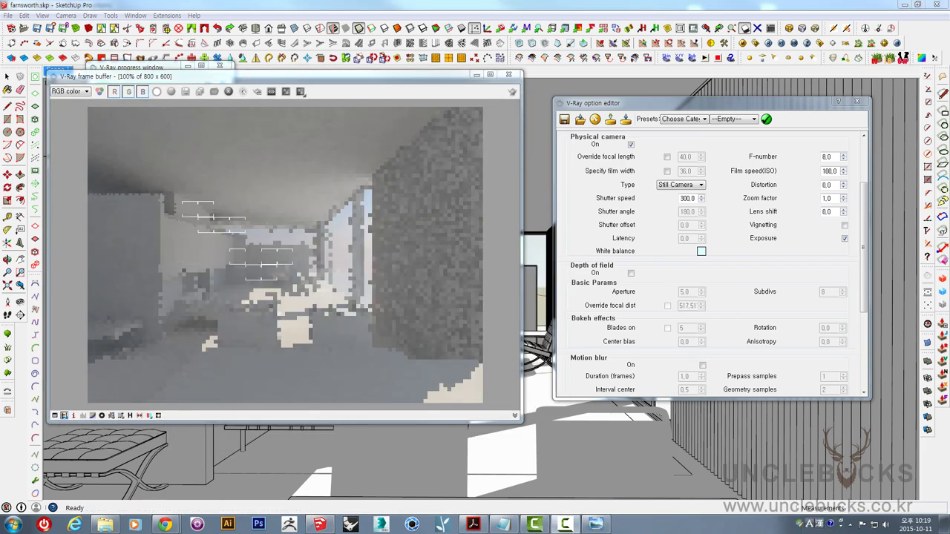
left_click_drag(661, 79, 571, 70)
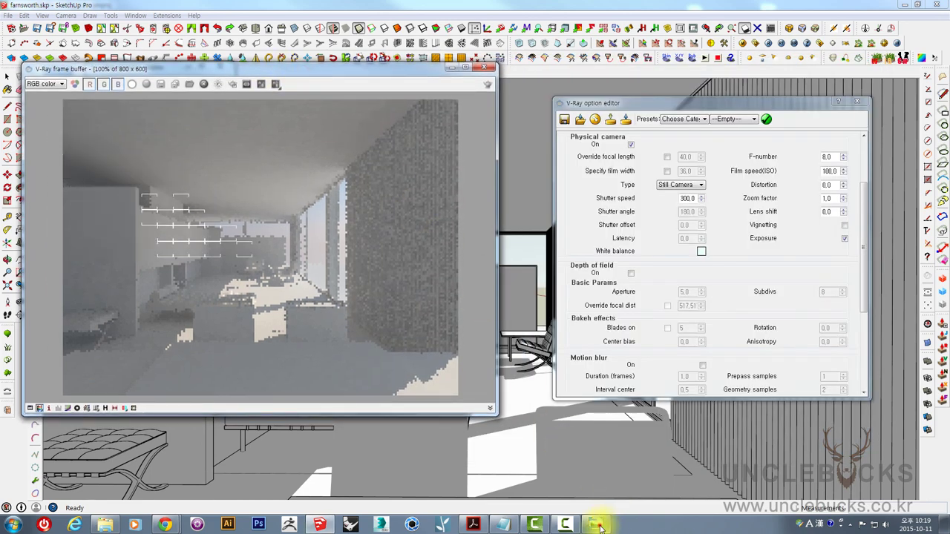
Open V-Ray_02.jpg in Windows Photo Viewer and place it beside the new render
left_click(595, 524)
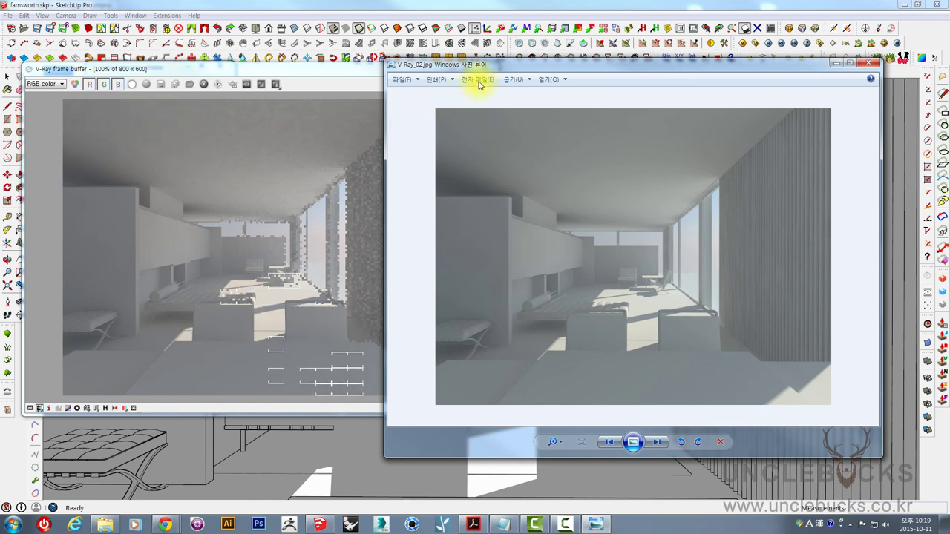
left_click_drag(520, 64, 554, 57)
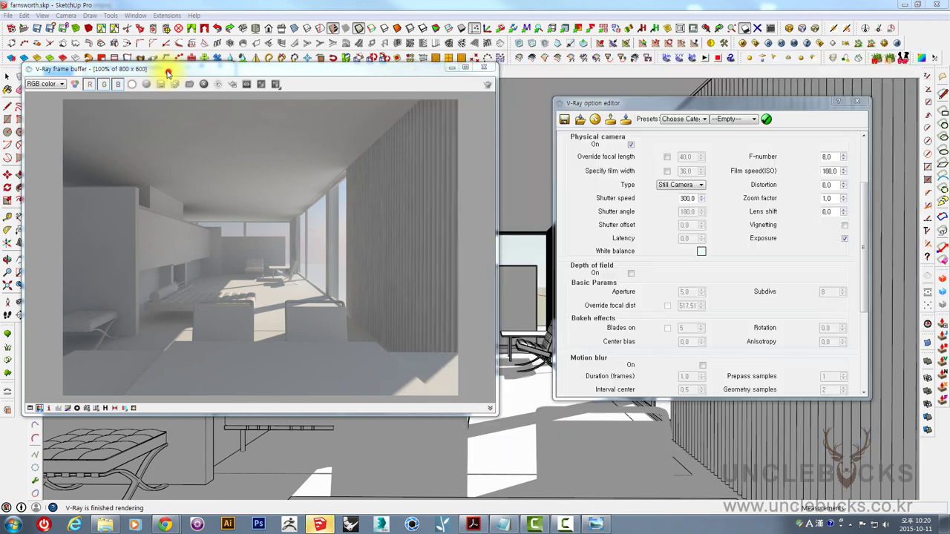
left_click_drag(158, 75, 147, 70)
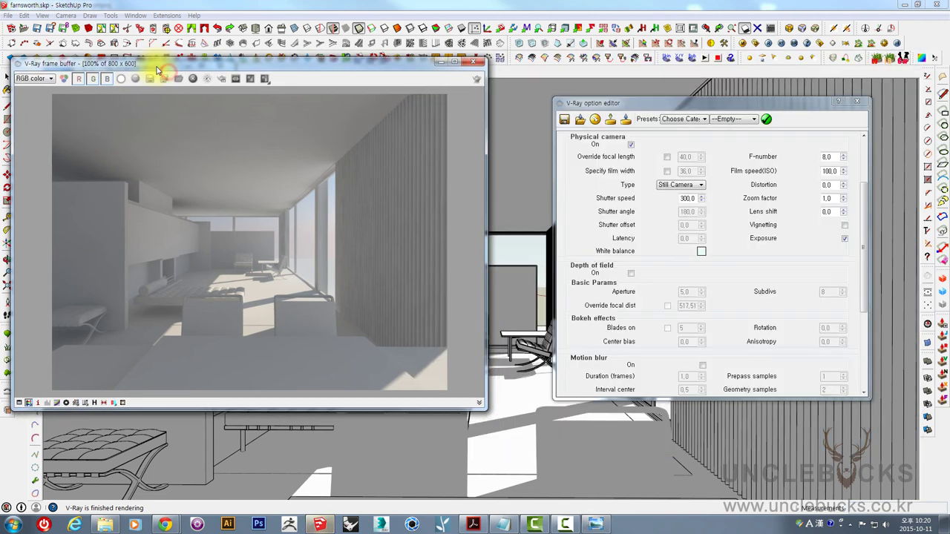
left_click(596, 525)
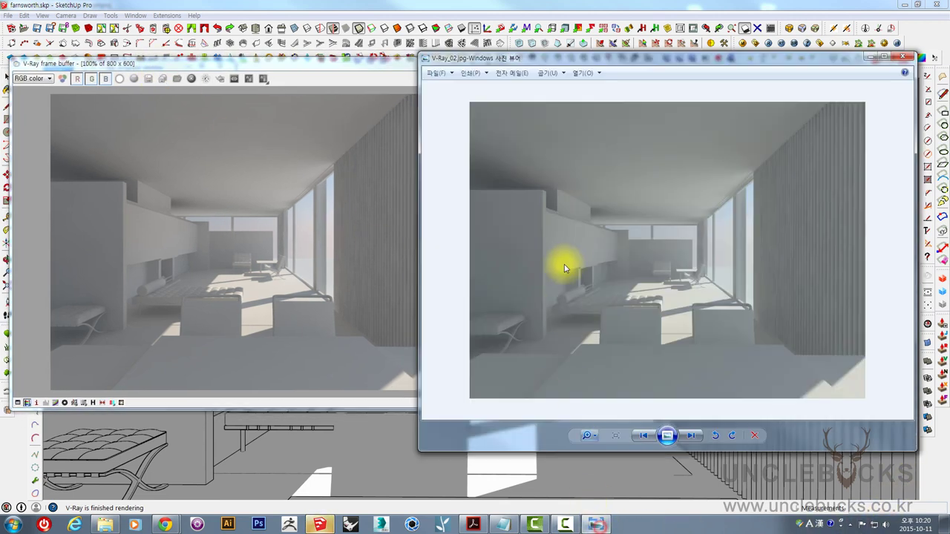